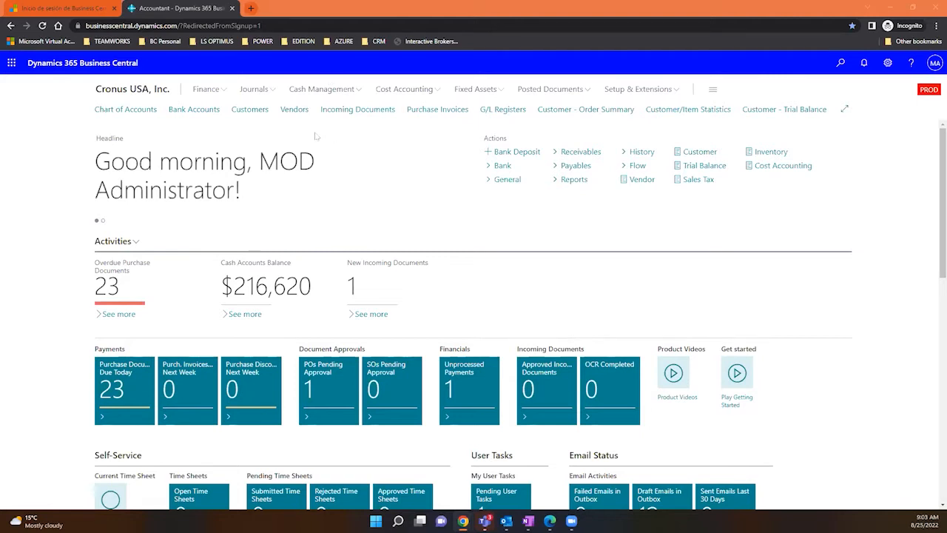
Find and open the Posted Sales Invoices list by searching for "posted sales invoi"
left_click(839, 61)
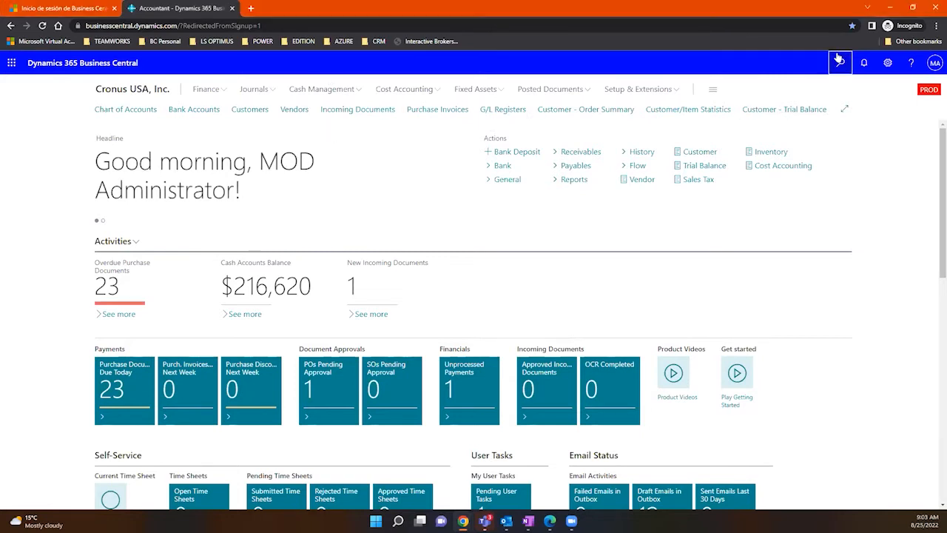
type("poste")
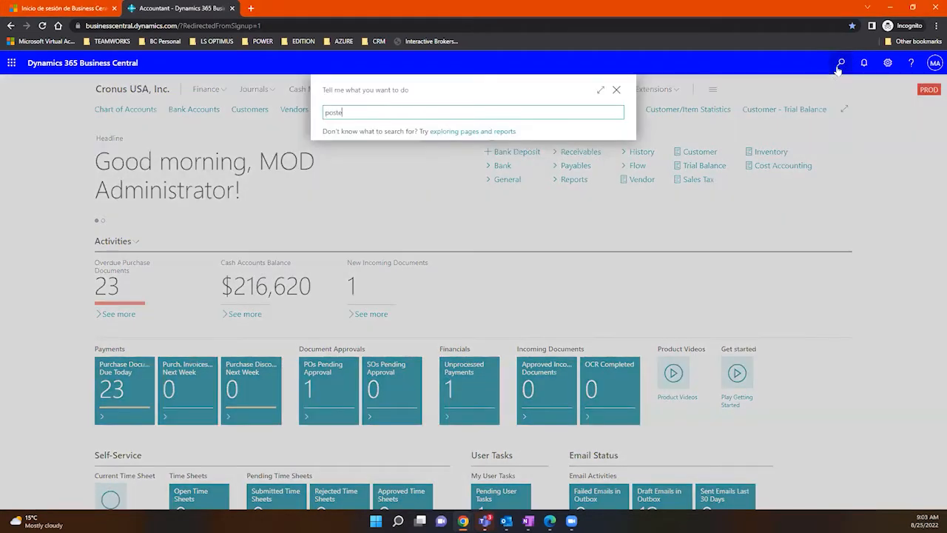
type("d sales invoi")
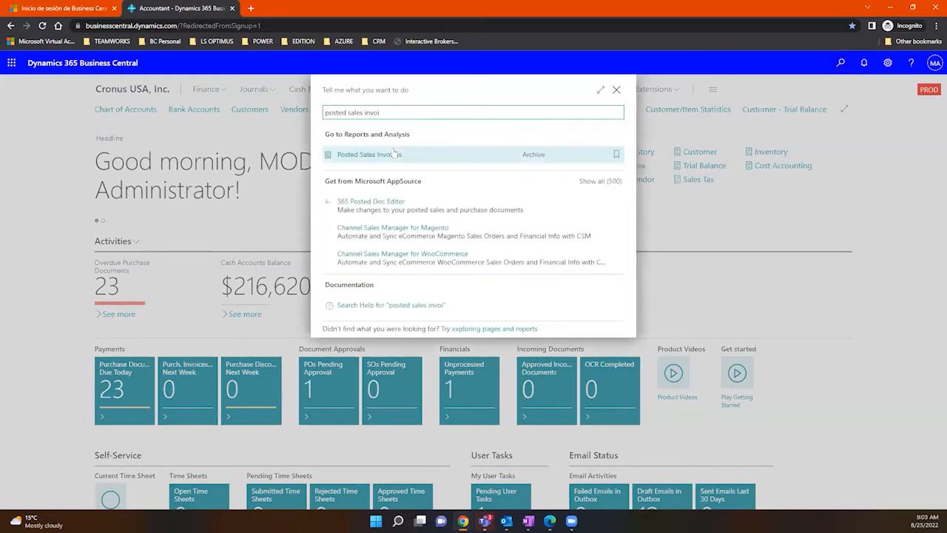
left_click(395, 153)
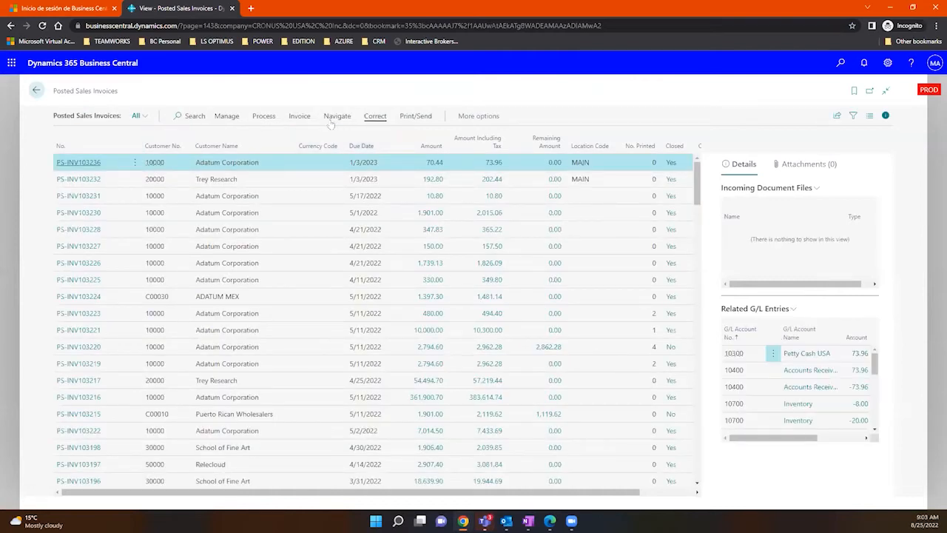
Open the print options for the first posted sales invoice and enable Show Assembly Components, Show Shipments and Show Additional Fee Note
left_click(413, 123)
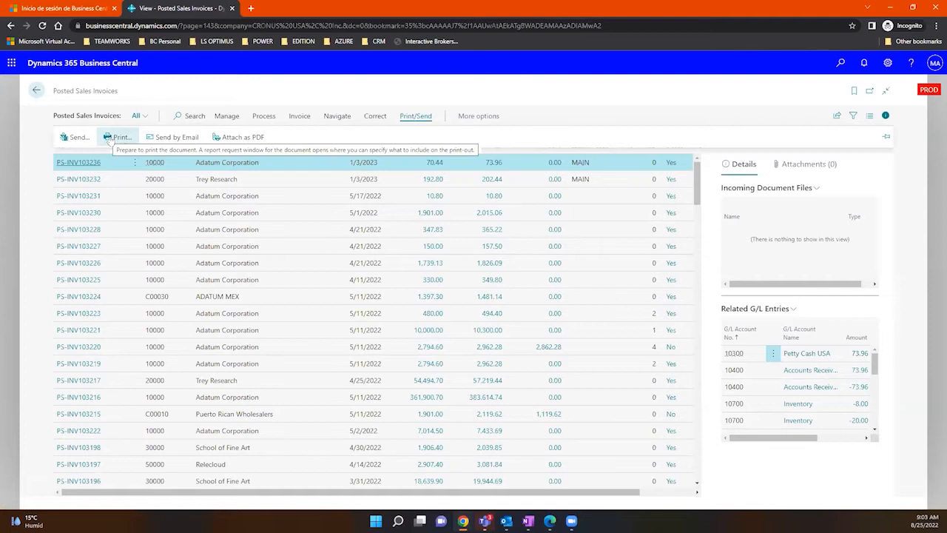
left_click(109, 138)
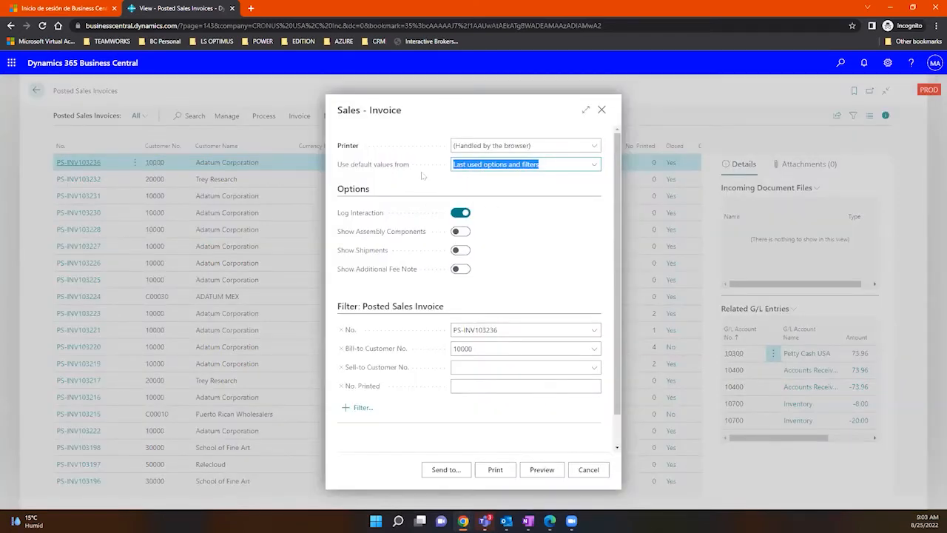
mouse_move(382, 171)
left_click(458, 231)
left_click(456, 250)
left_click(457, 269)
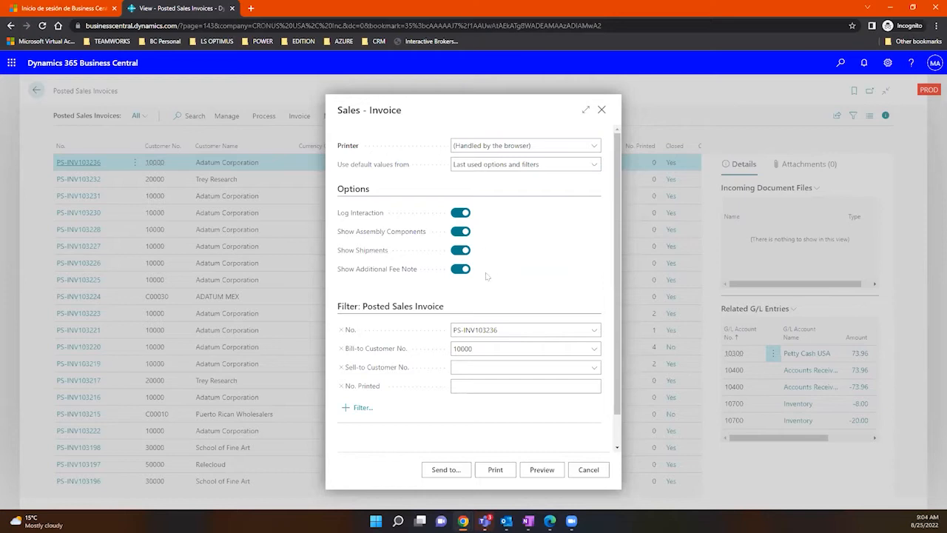
Examine the Sales - Invoice request's options and its No. and Bill-to Customer No. filters, including the list of selectable invoices
mouse_move(397, 273)
mouse_move(399, 230)
scroll(500, 344, "down", 1)
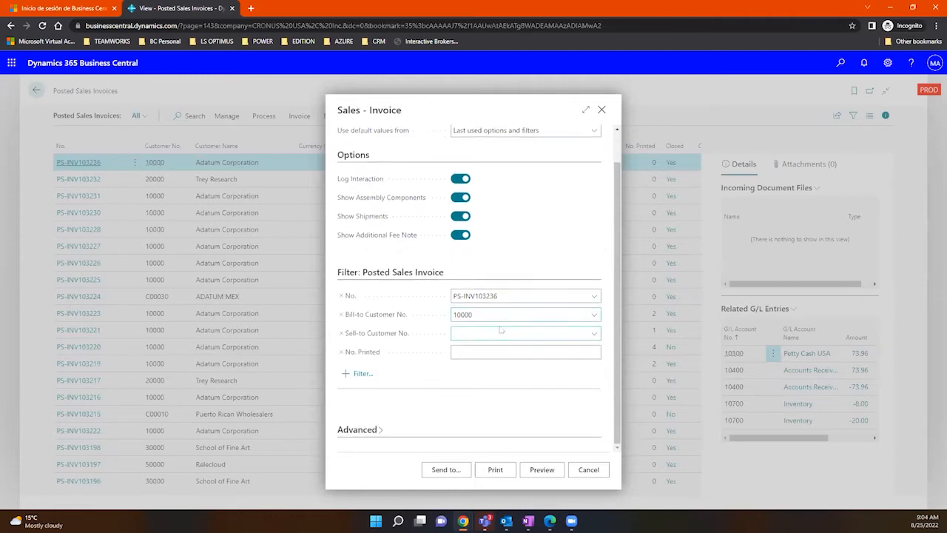
left_click(485, 316)
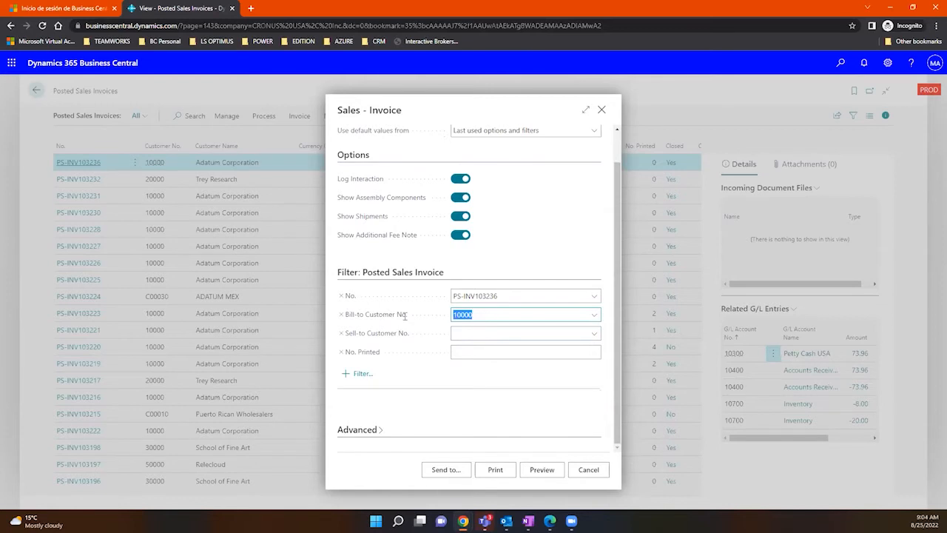
left_click(507, 296)
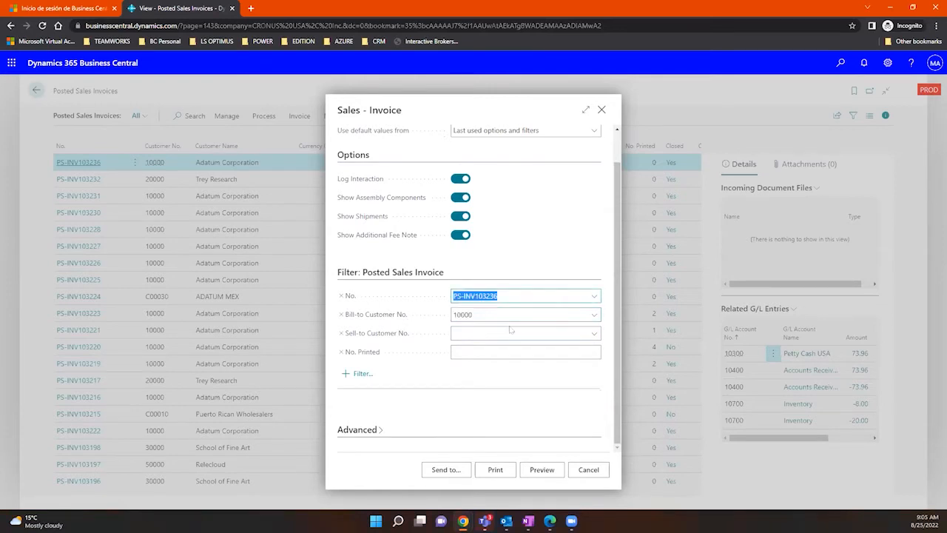
left_click(592, 296)
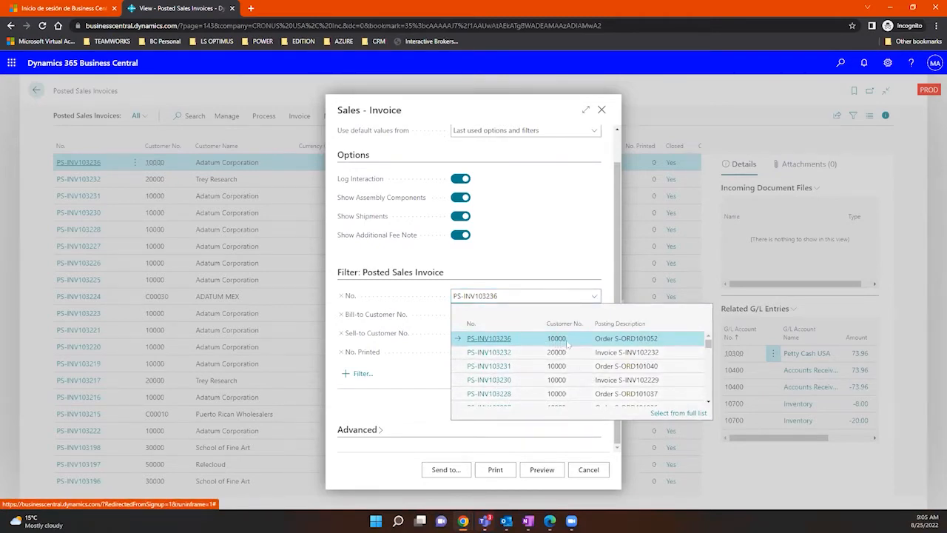
left_click(521, 294)
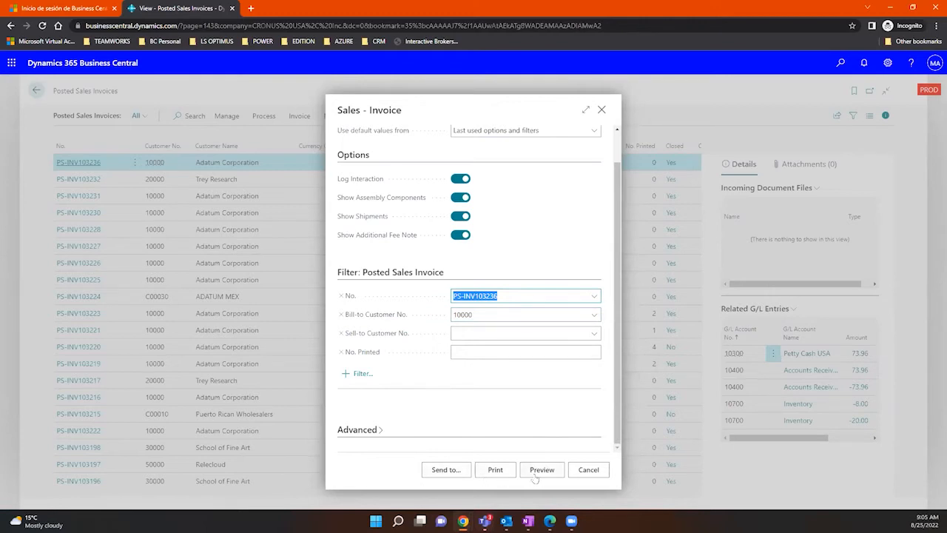
Export the sales invoice as a PDF document and open the downloaded Sales - Invoice.pdf
left_click(454, 475)
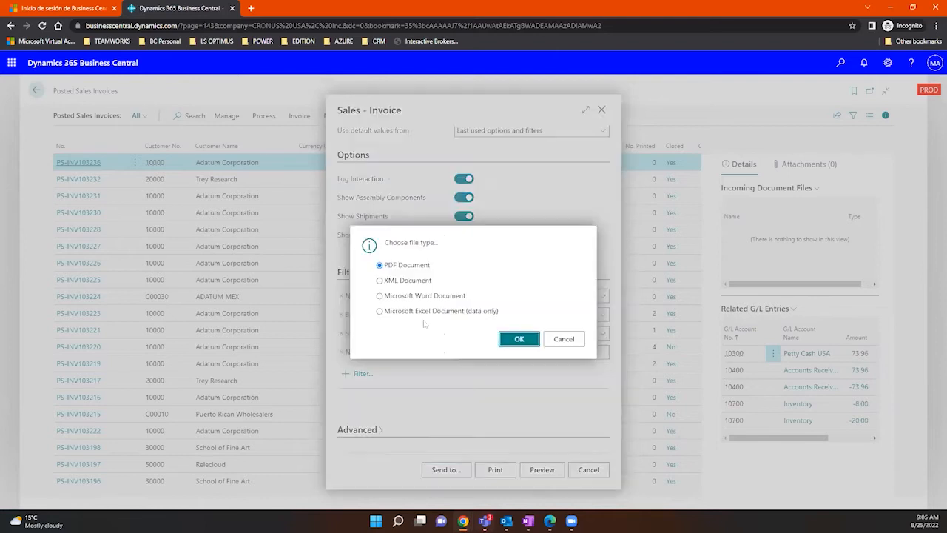
left_click(519, 340)
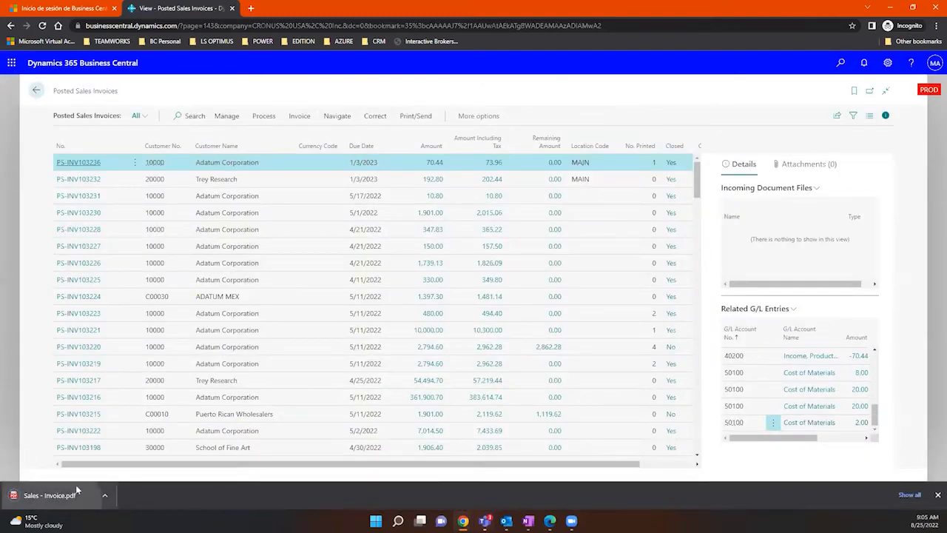
left_click(75, 490)
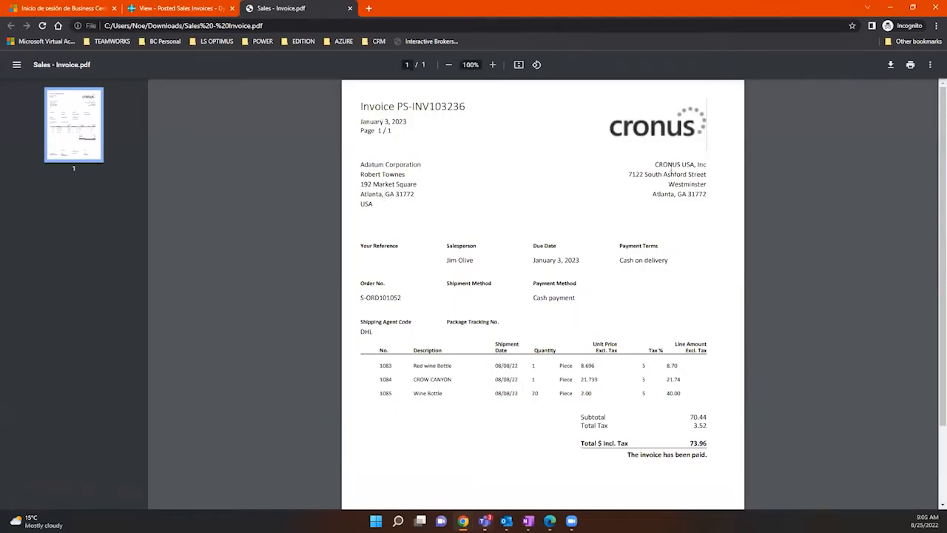
Review the invoice PDF's company and customer addresses, item lines, totals and footer details
left_click_drag(656, 174, 696, 195)
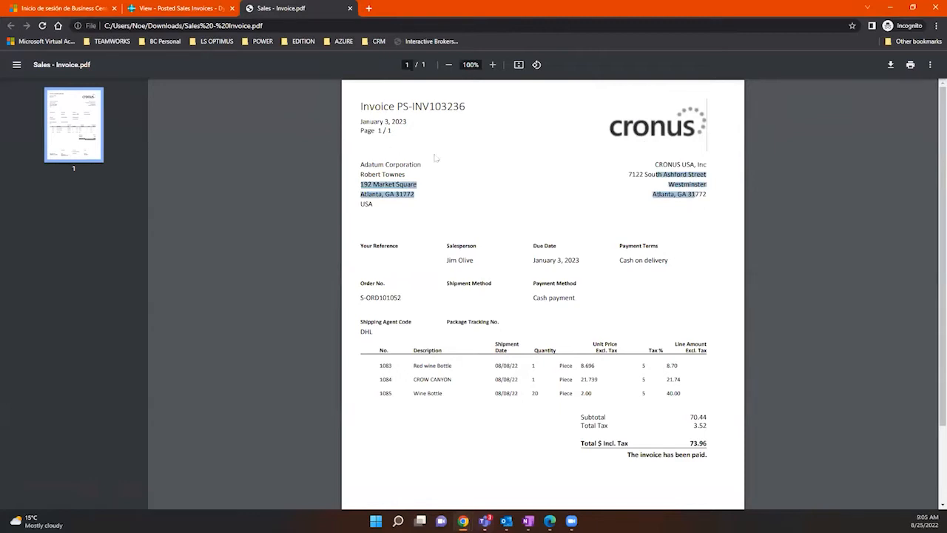
left_click_drag(414, 362, 641, 409)
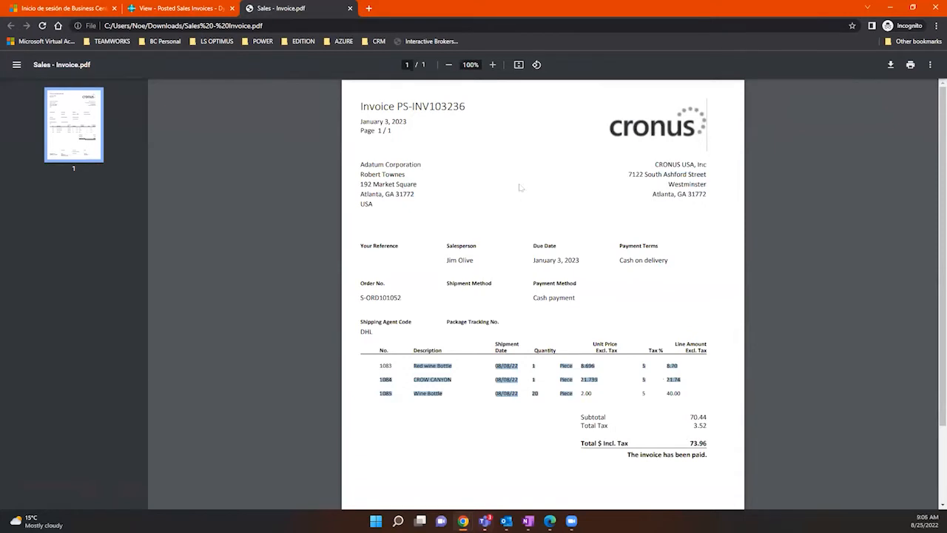
scroll(534, 214, "down", 2)
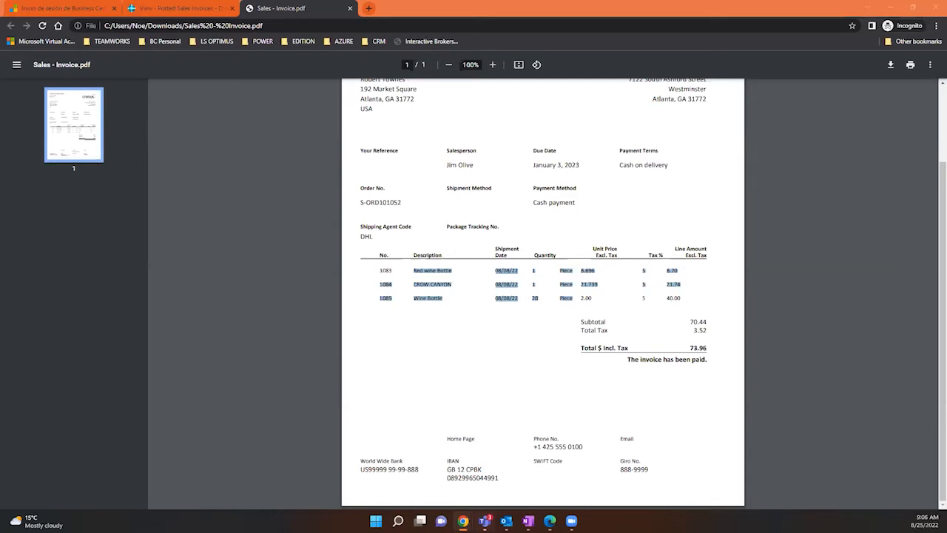
scroll(628, 348, "up", 3)
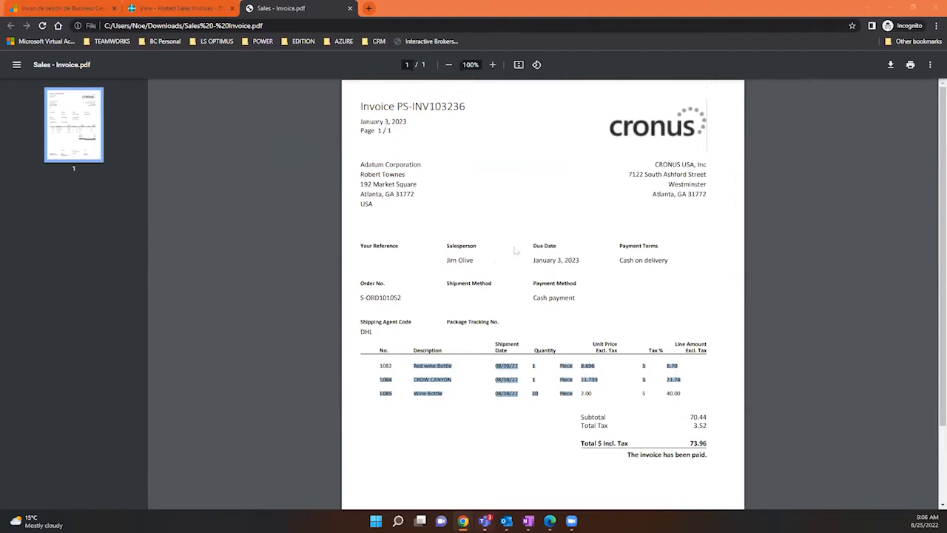
Return to the Business Central home page, launch Power BI in a new tab and open the Sales and Marketing Sample report
left_click(176, 8)
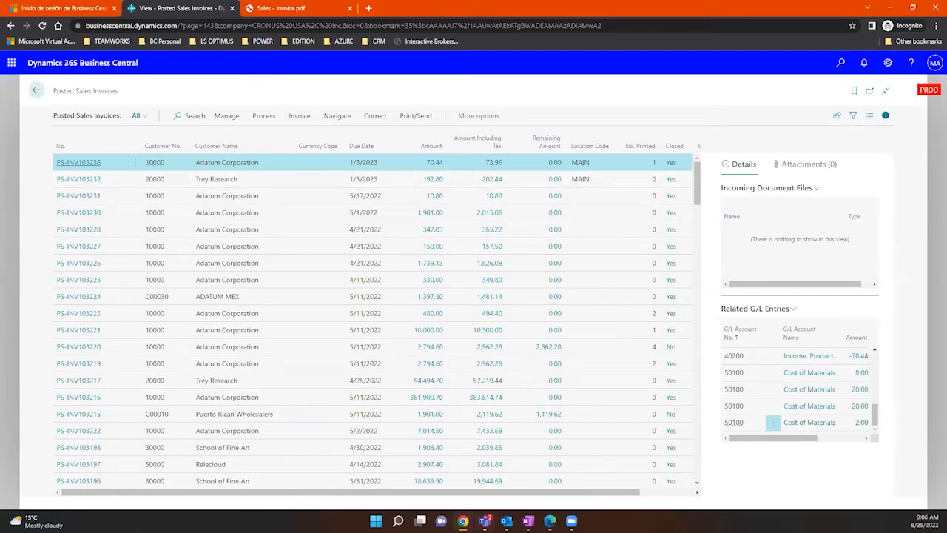
left_click(37, 91)
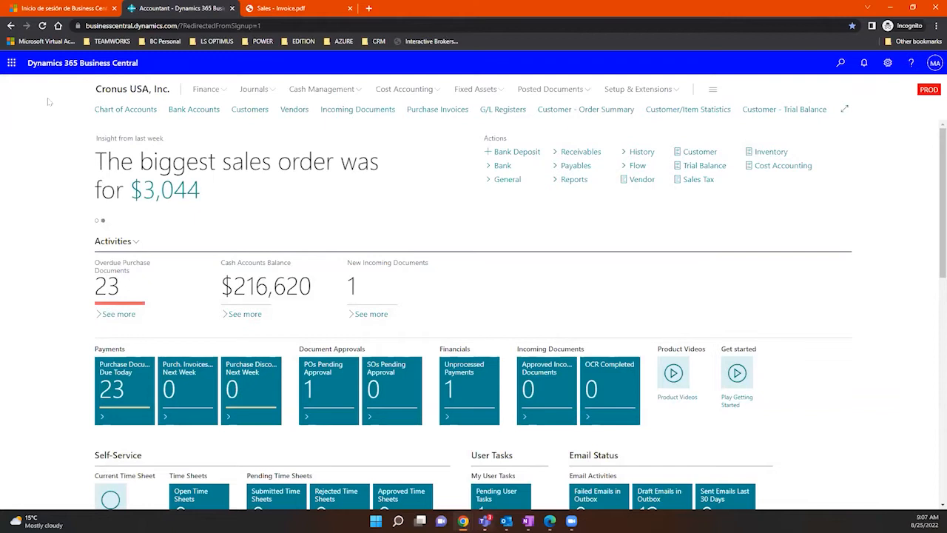
left_click(12, 64)
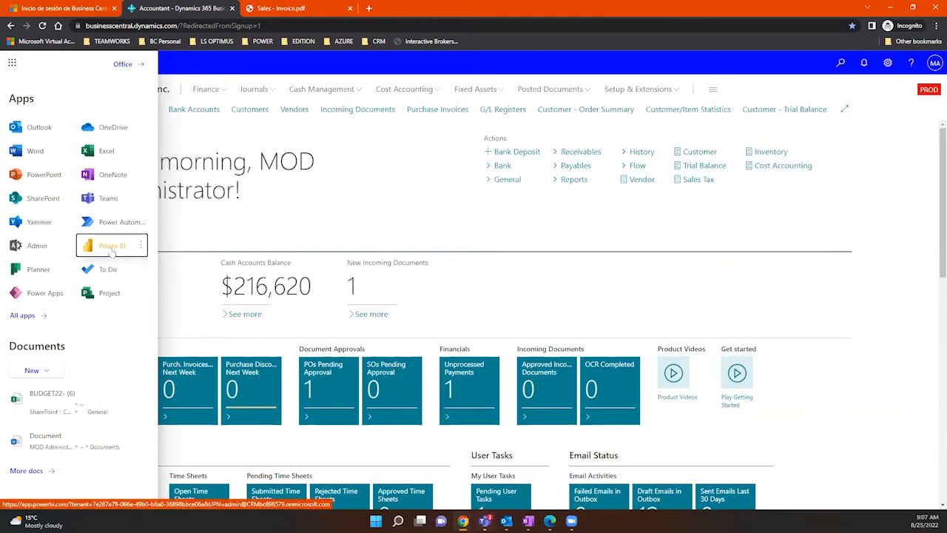
left_click(140, 245)
left_click(168, 267)
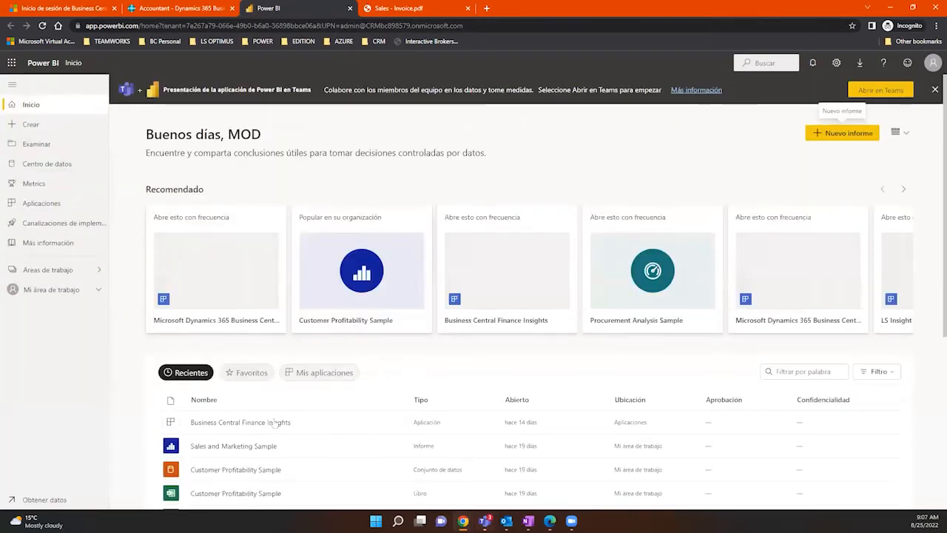
left_click(253, 446)
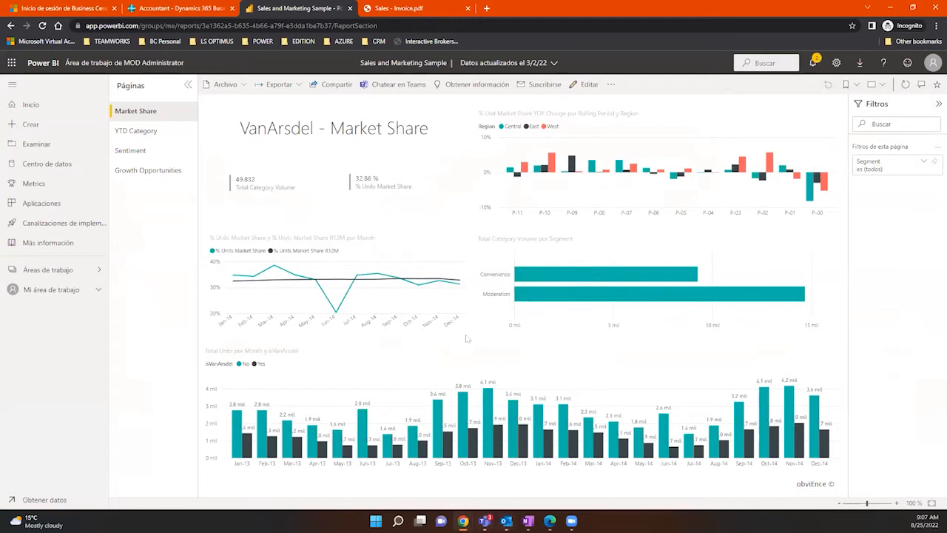
Switch back to Business Central, search for "report layout" and open the Report Layouts page in the wide view
left_click(191, 9)
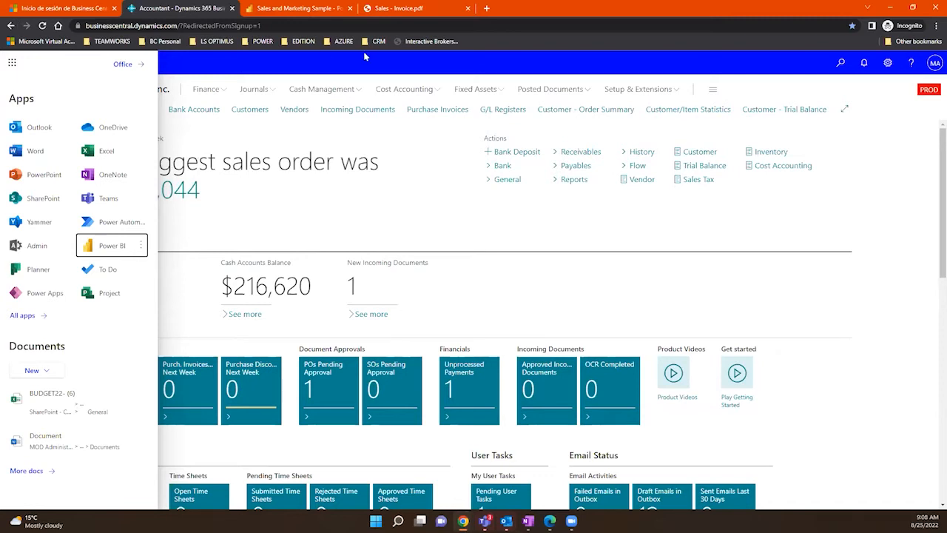
left_click(13, 64)
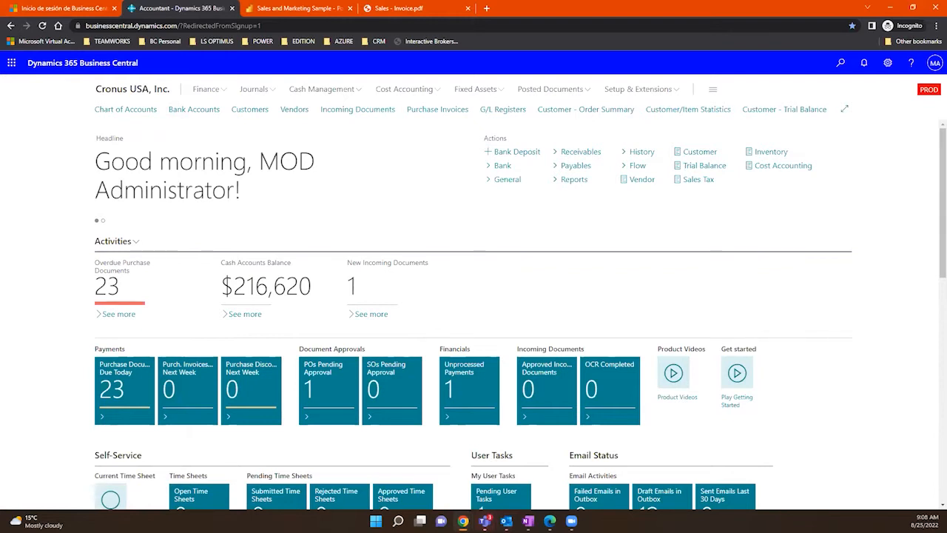
left_click(844, 68)
type("report")
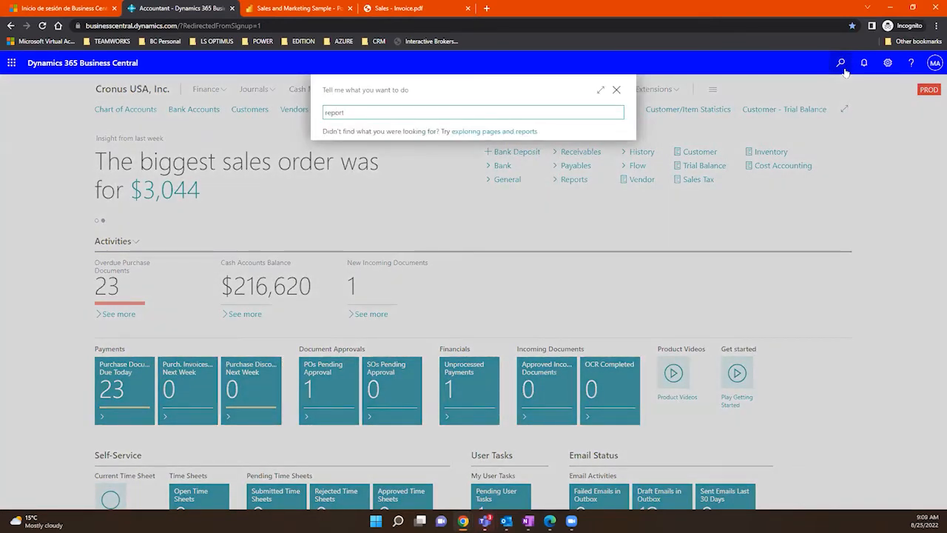
type(" and ")
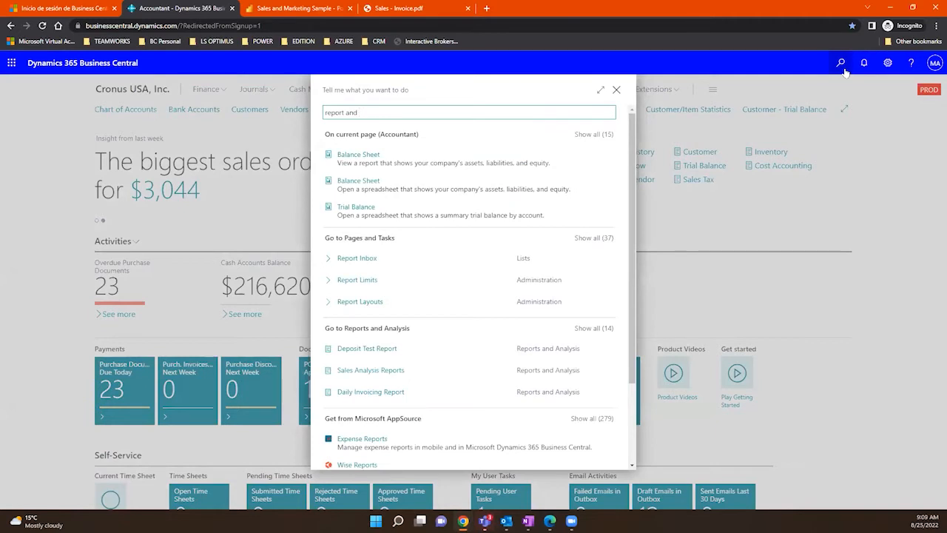
type("documents")
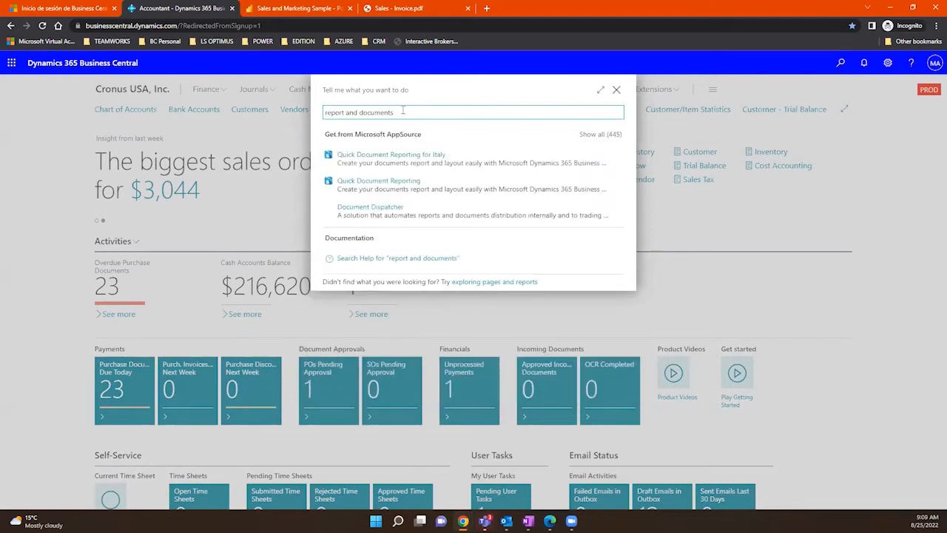
left_click_drag(394, 112, 345, 111)
type("layout")
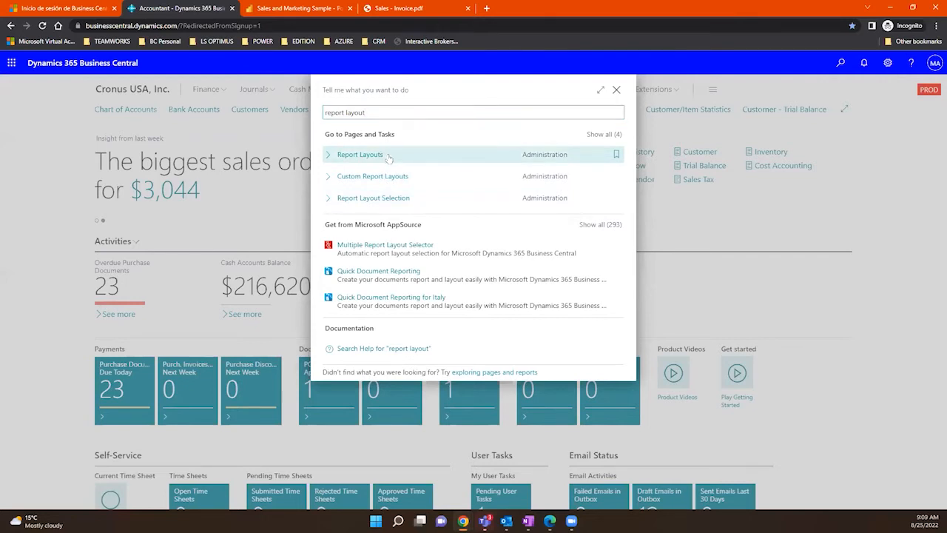
left_click(387, 156)
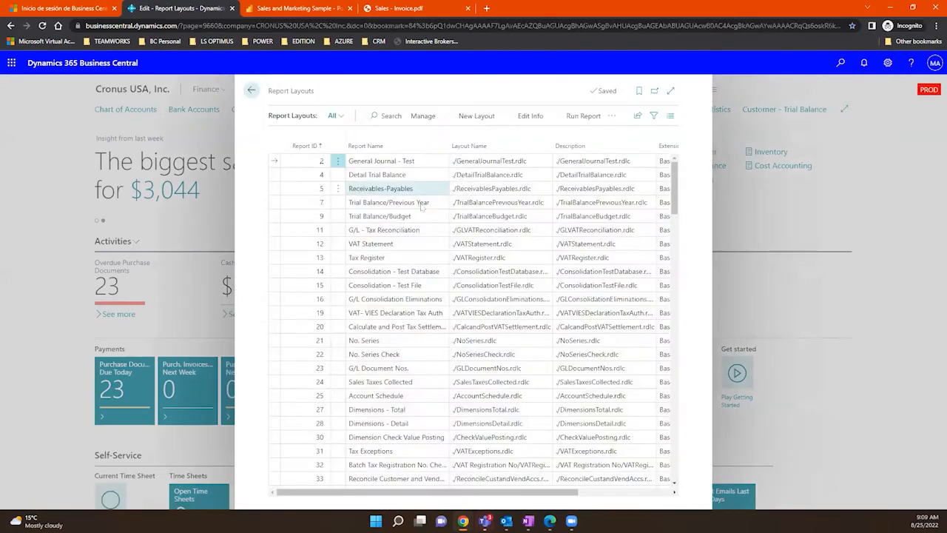
left_click(671, 91)
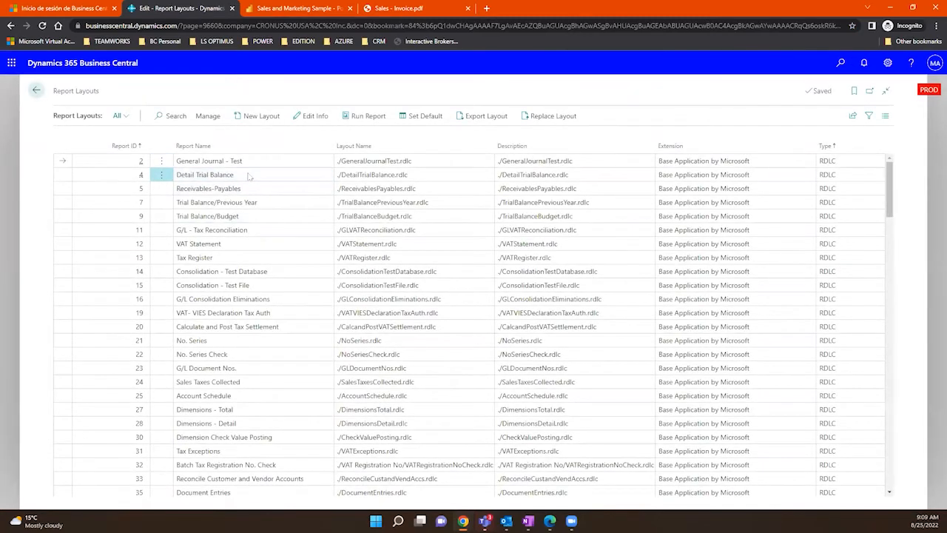
Select the No. Series layout in the Report Layouts list and open its report request page
left_click(249, 175)
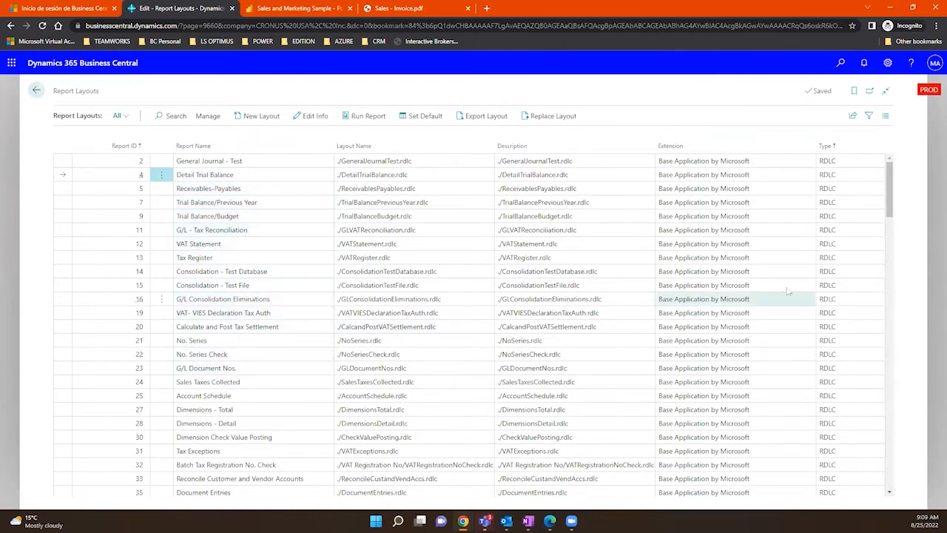
left_click(837, 162)
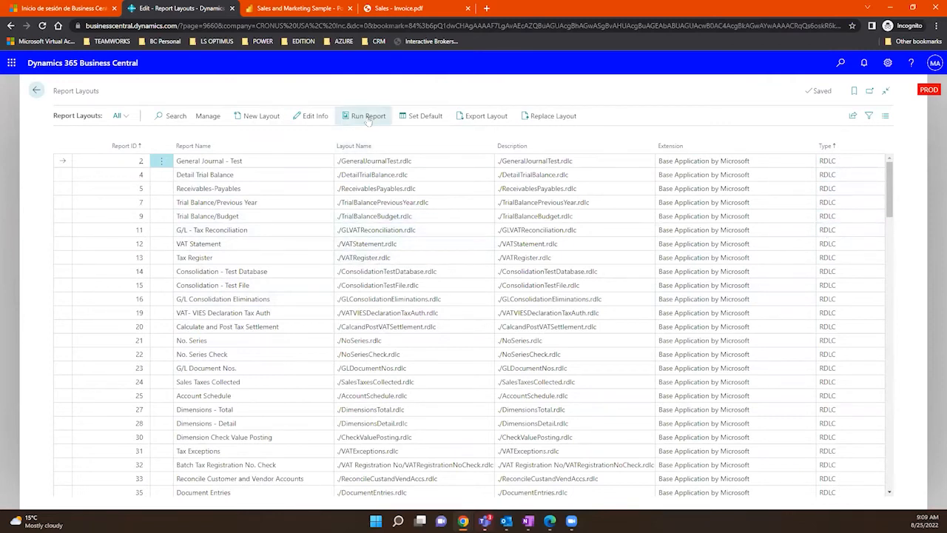
left_click(256, 343)
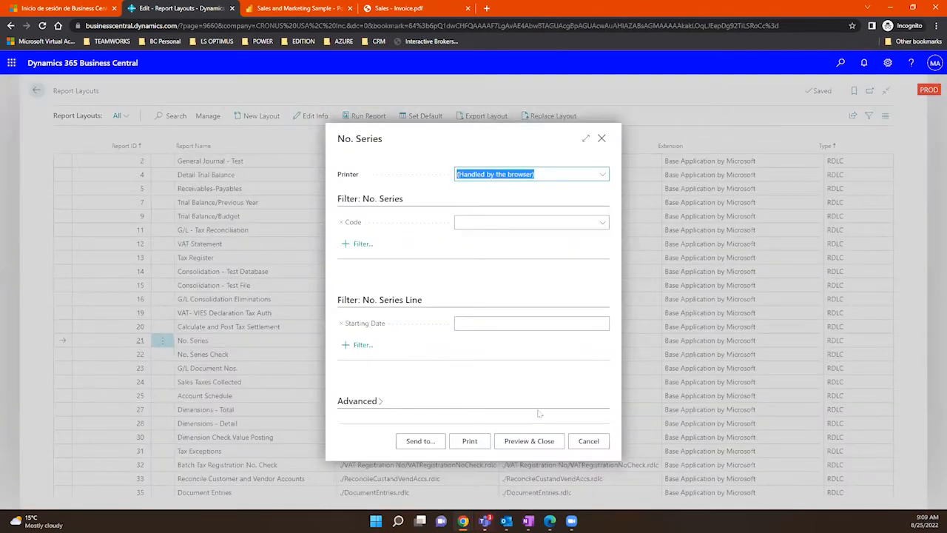
Preview the No. Series report, enlarge it to examine the number series lines, and close the preview
left_click(525, 441)
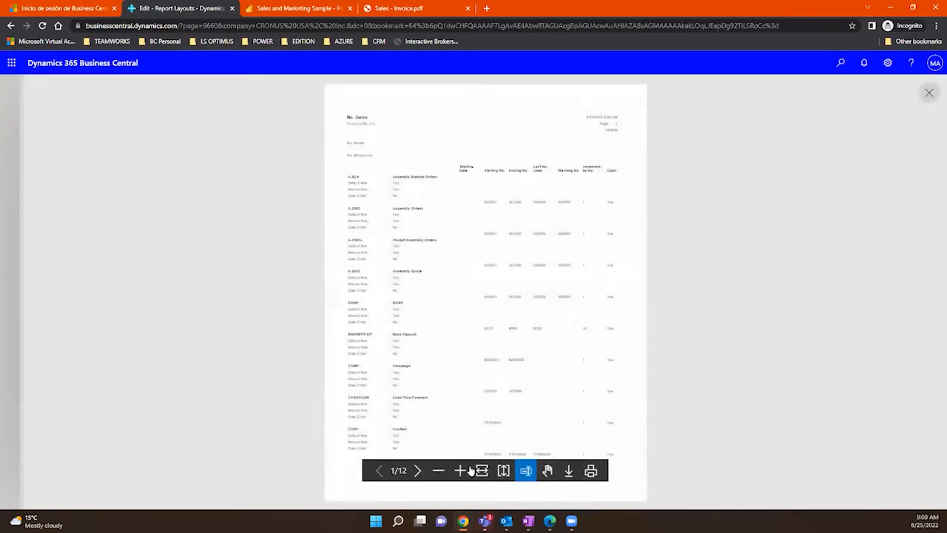
left_click(460, 471)
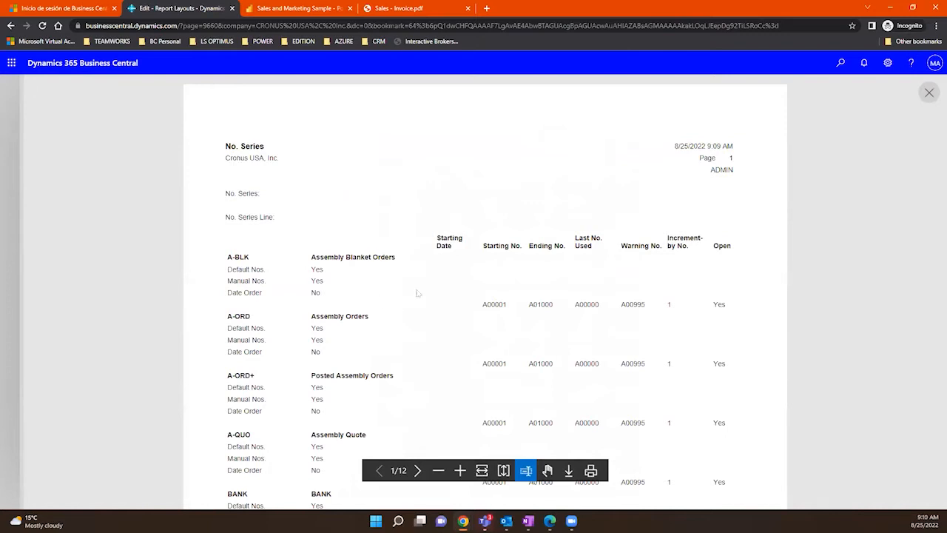
scroll(466, 290, "down", 4)
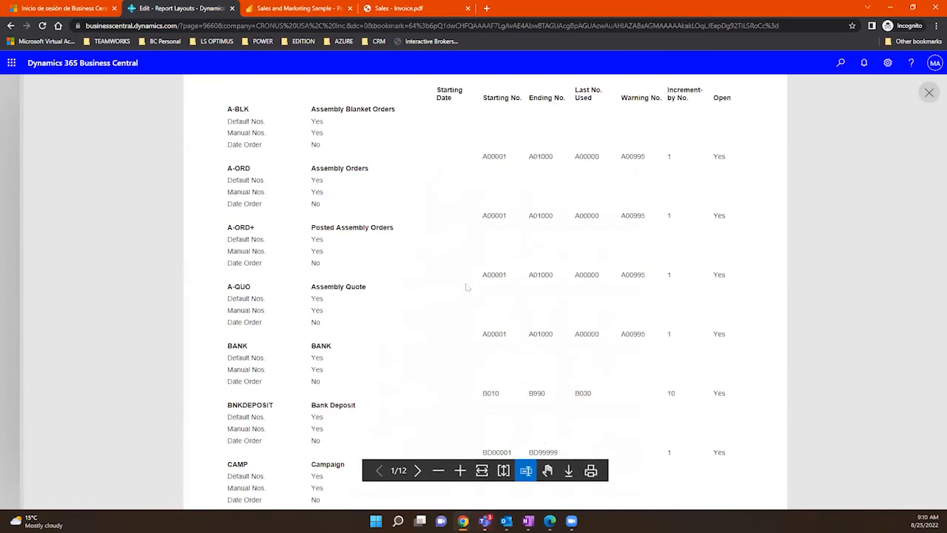
scroll(468, 286, "down", 1)
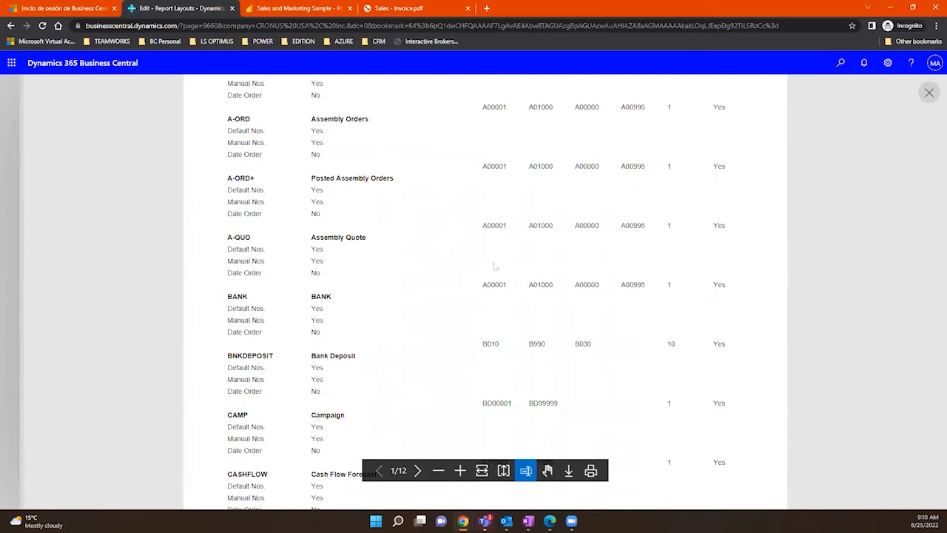
double_click(532, 285)
double_click(645, 283)
left_click(645, 282)
left_click(928, 93)
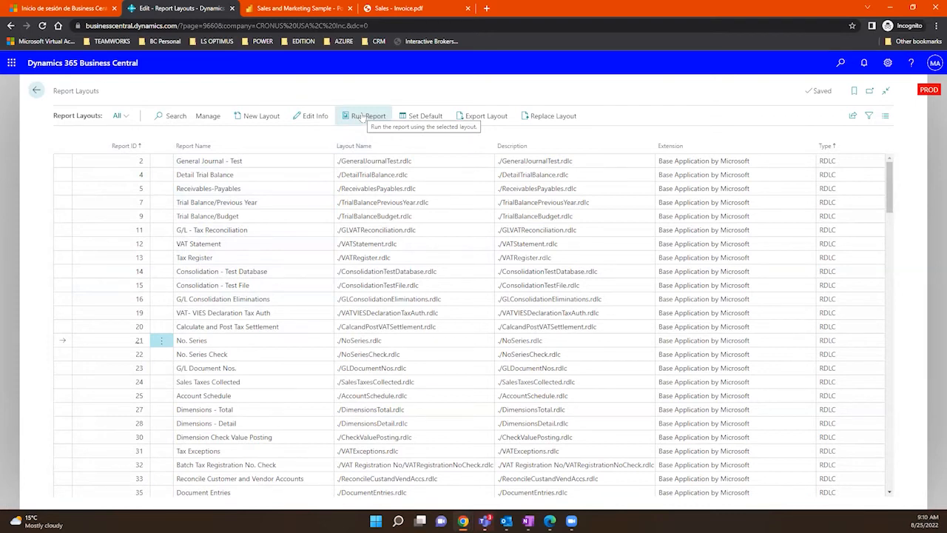
Leave Report Layouts, open the Purchase Invoices list and view its available posting actions
left_click(36, 91)
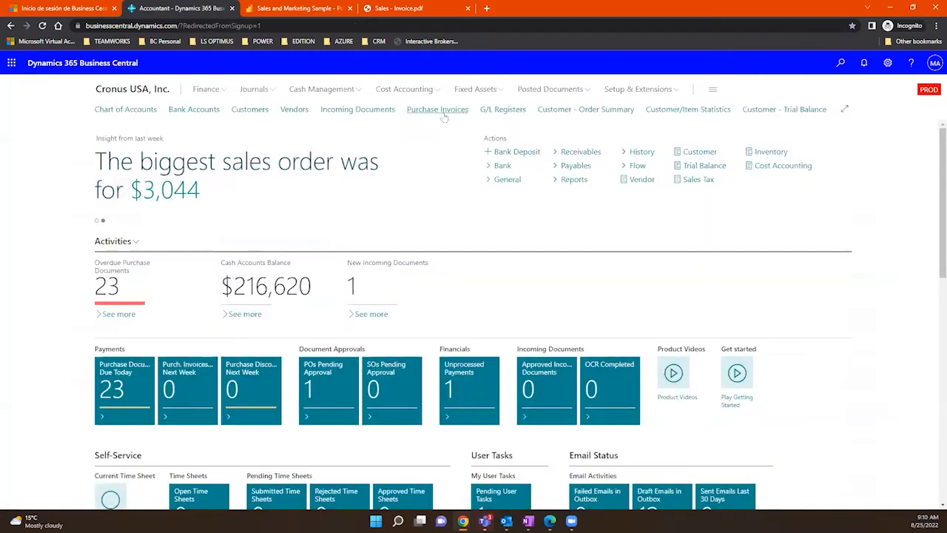
left_click(442, 113)
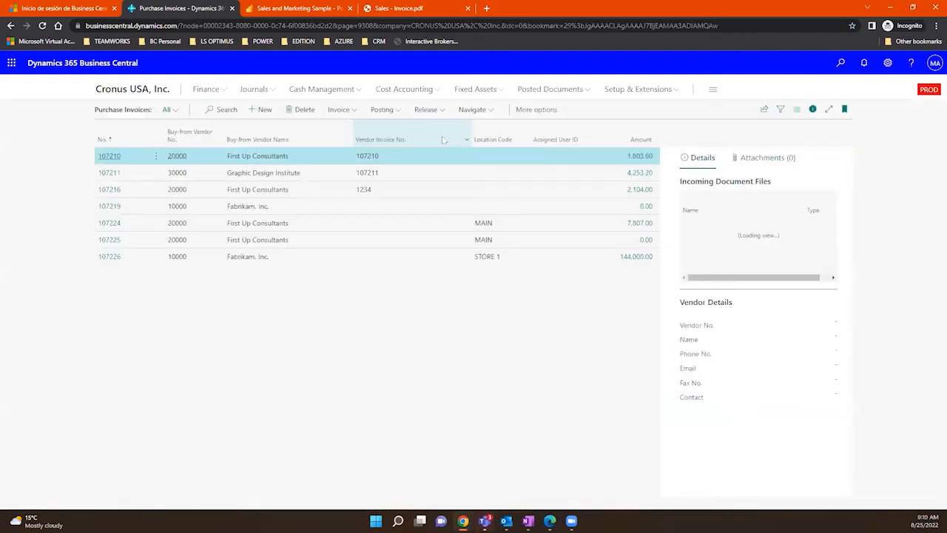
left_click(390, 109)
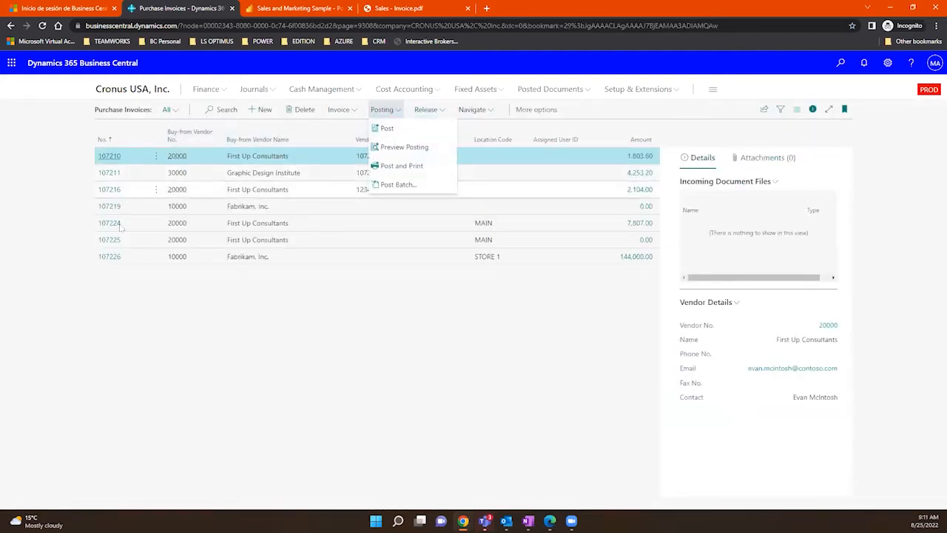
Open the Fabrikam, Inc. purchase invoice for STORE 1, view its posting actions and return to the list
left_click(109, 256)
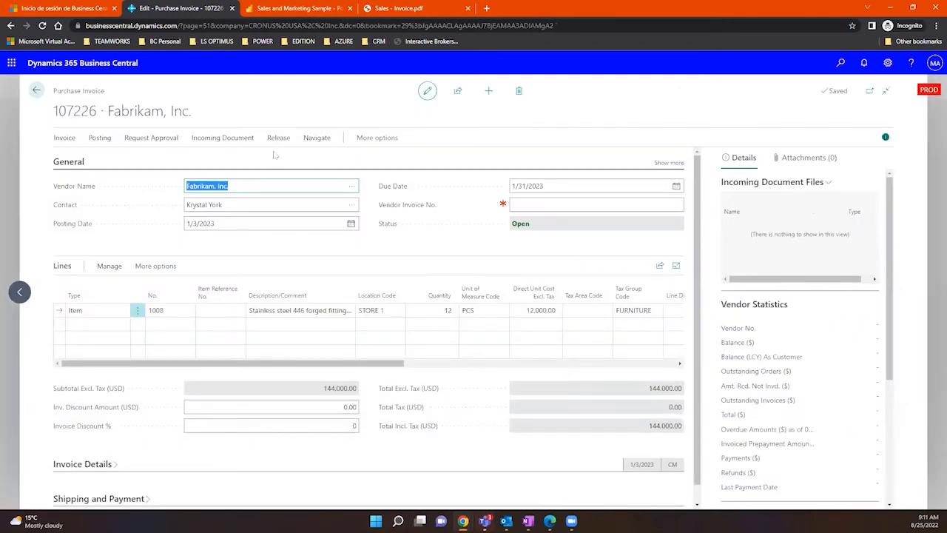
left_click(94, 143)
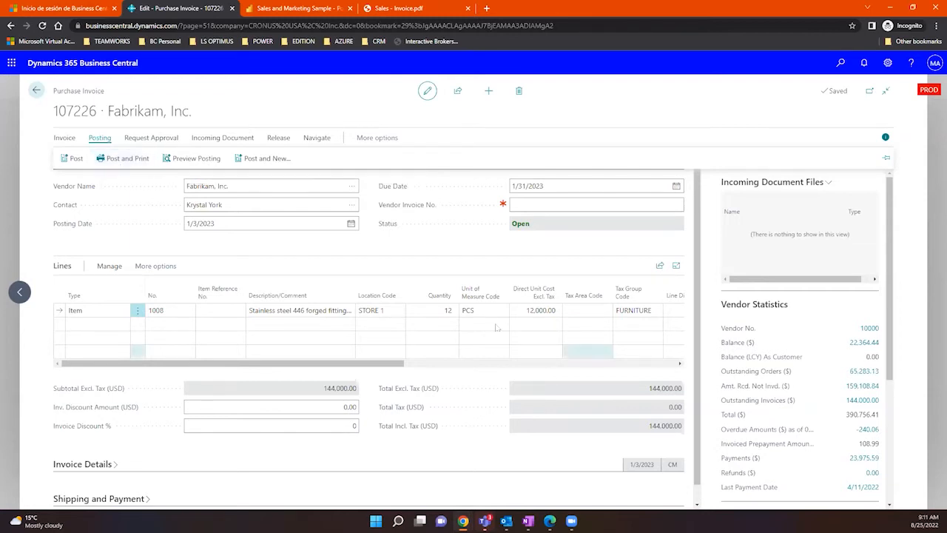
left_click(35, 90)
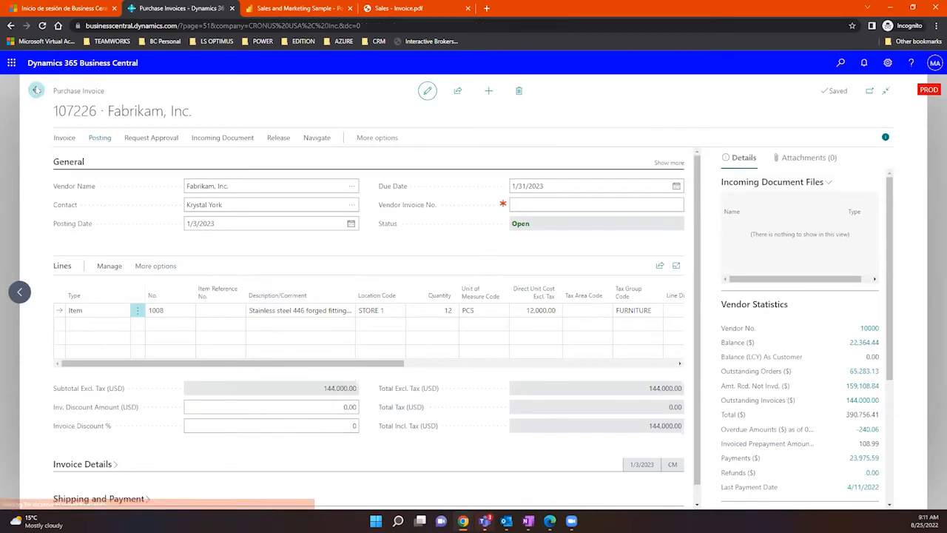
left_click(516, 317)
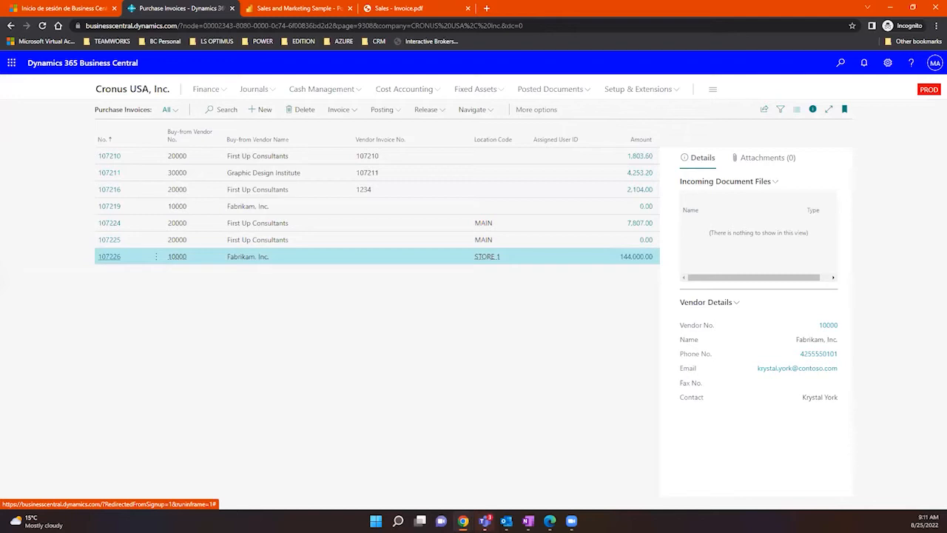
Search for the report layout pages and open Report Layout Selection
left_click(840, 65)
type("report")
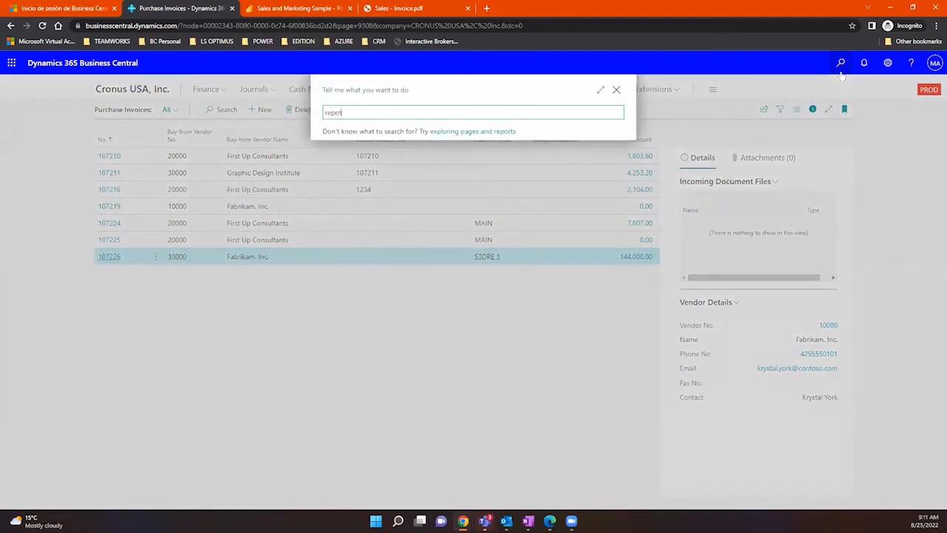
type(" layout")
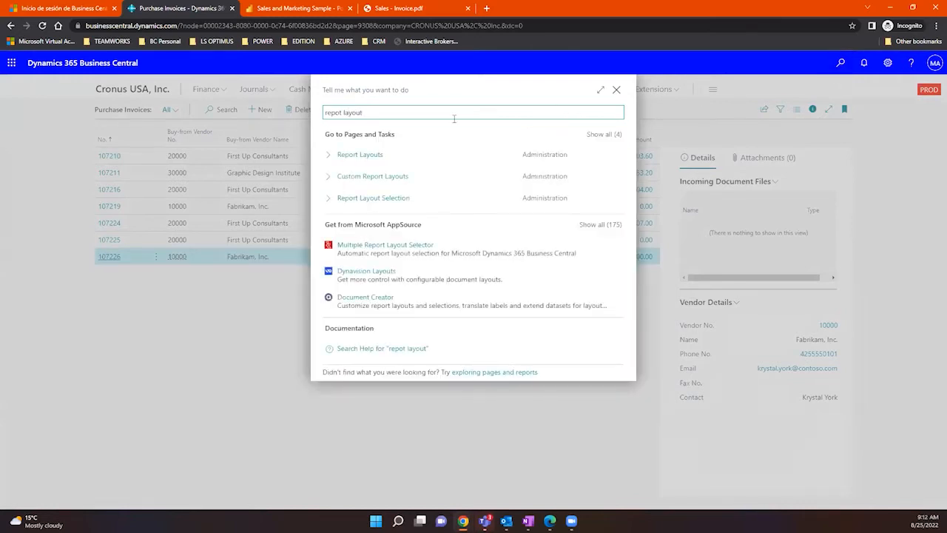
left_click(404, 198)
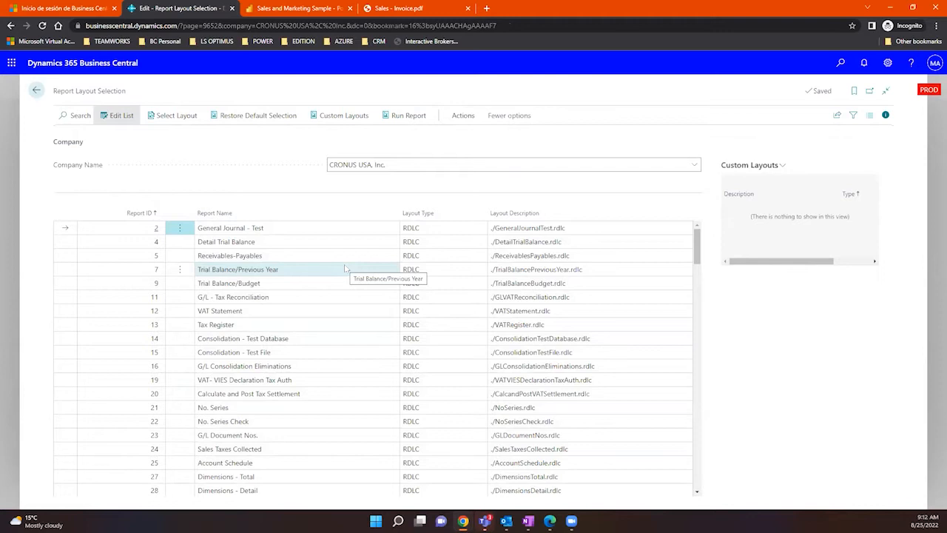
Look through the Report Layout Selection list and filter it by "invoice"
scroll(307, 324, "down", 3)
scroll(306, 326, "down", 1)
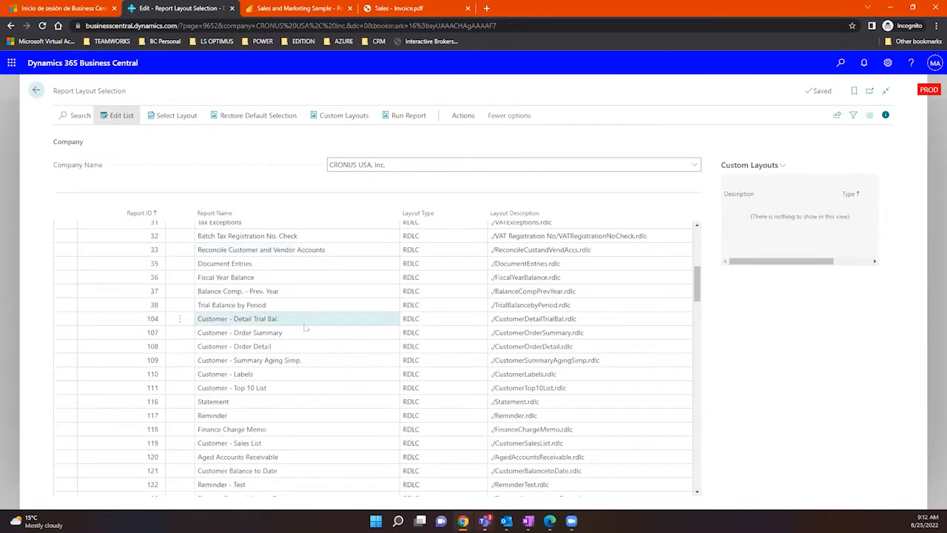
left_click(74, 112)
type("invoice")
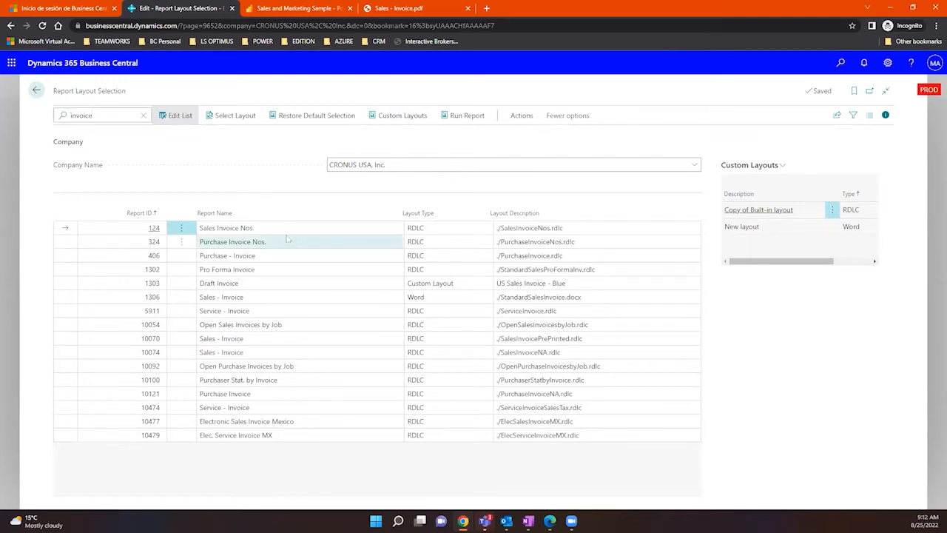
Look through the companies available for Company Name and choose CRONUS USA, Inc
left_click(694, 165)
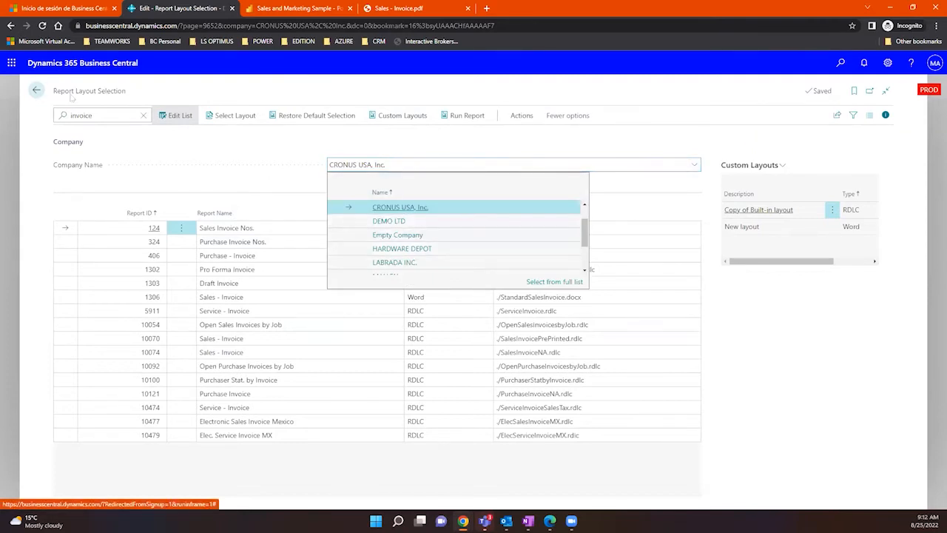
left_click_drag(50, 90, 166, 95)
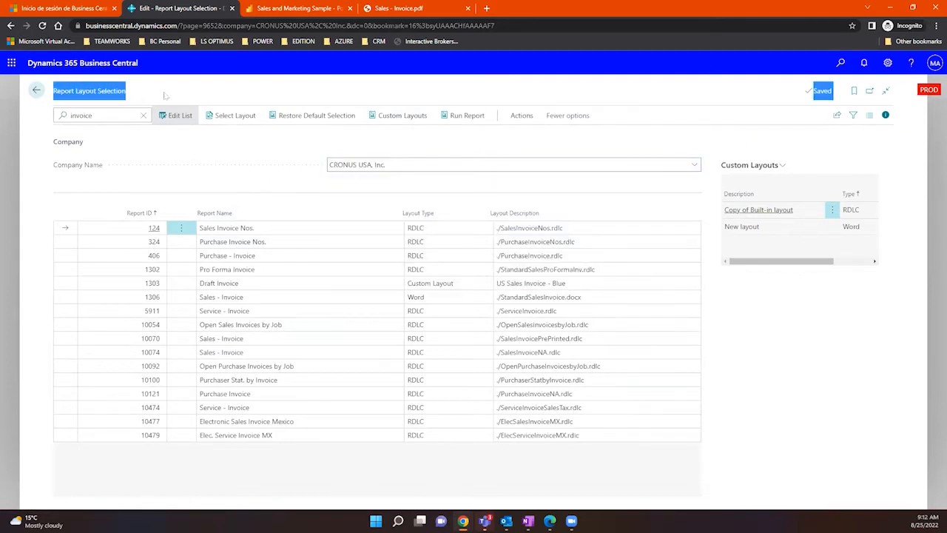
left_click(695, 164)
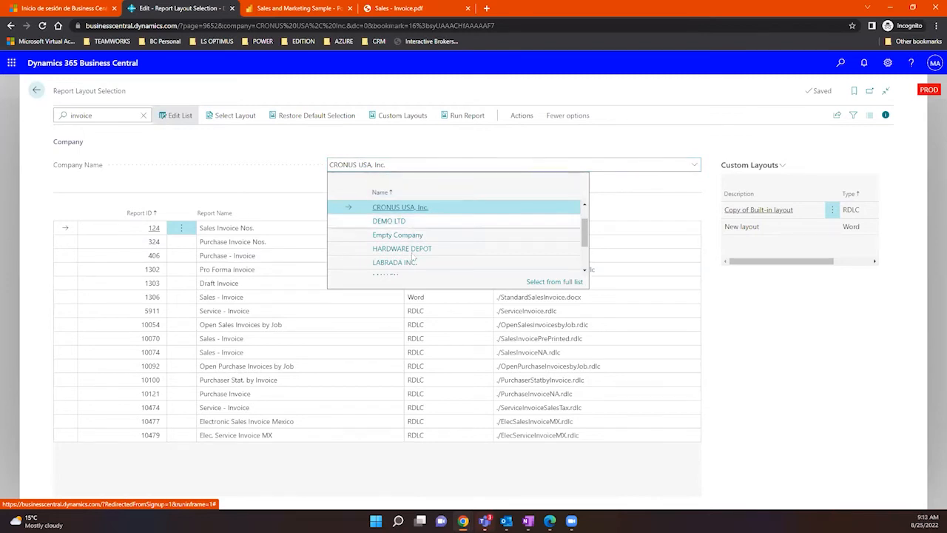
scroll(451, 231, "down", 2)
scroll(429, 231, "up", 2)
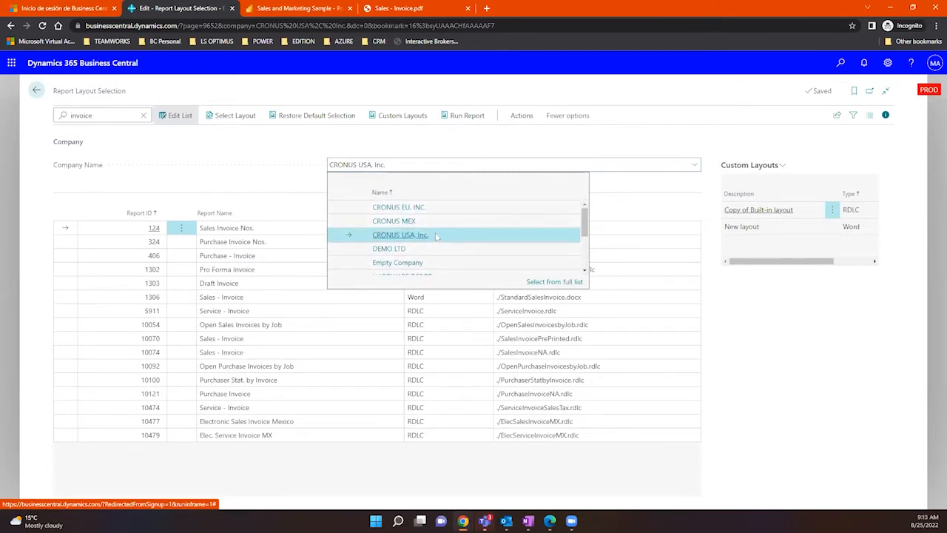
left_click(437, 236)
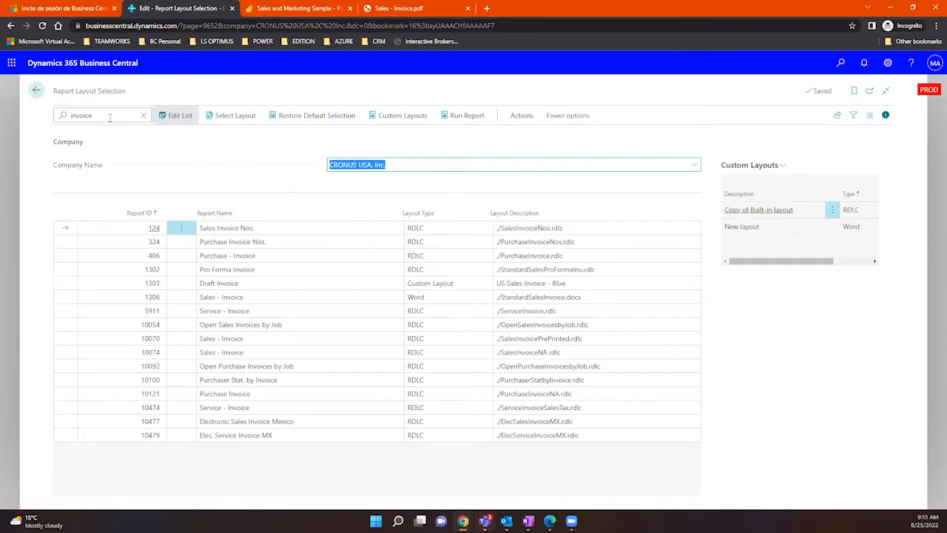
Check the custom layouts of the invoice reports from Sales Invoice Nos. through Draft Invoice
left_click(256, 229)
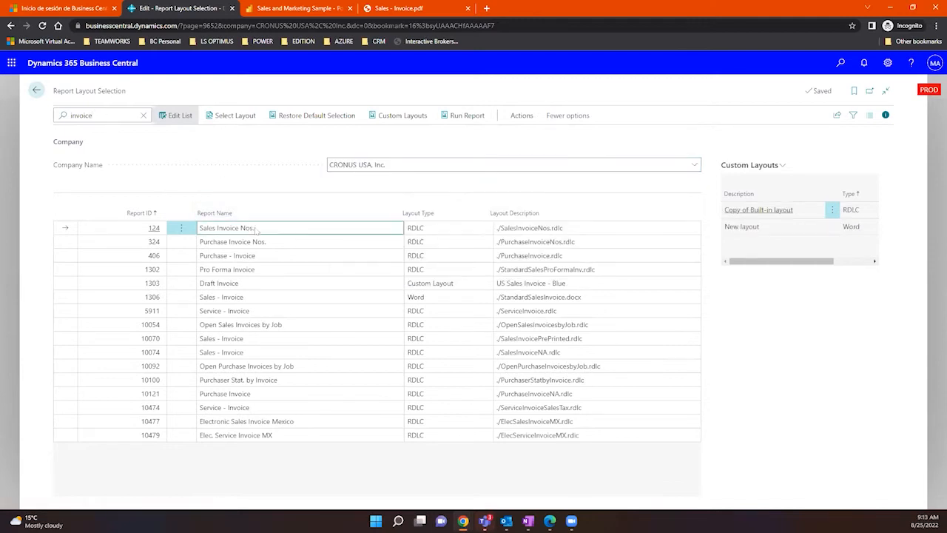
left_click(260, 241)
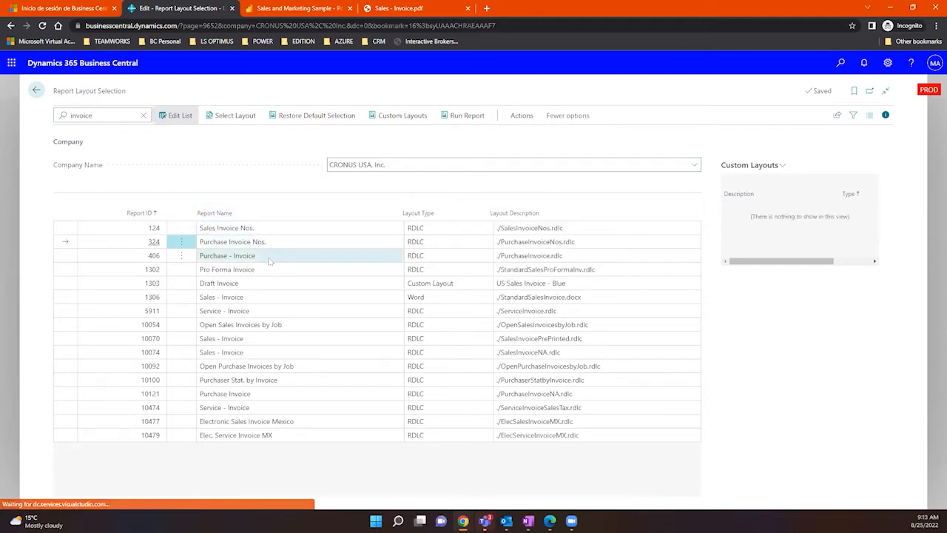
left_click(269, 256)
left_click(273, 273)
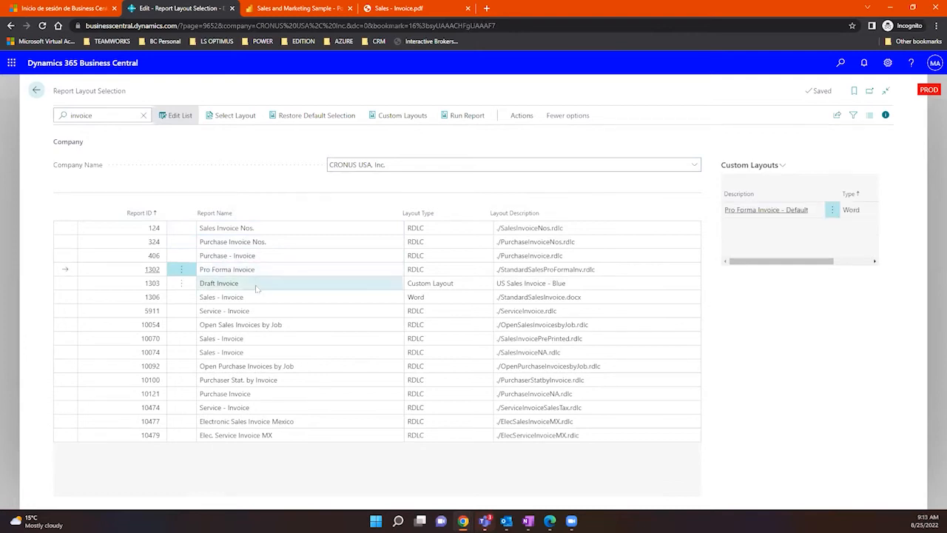
left_click(259, 283)
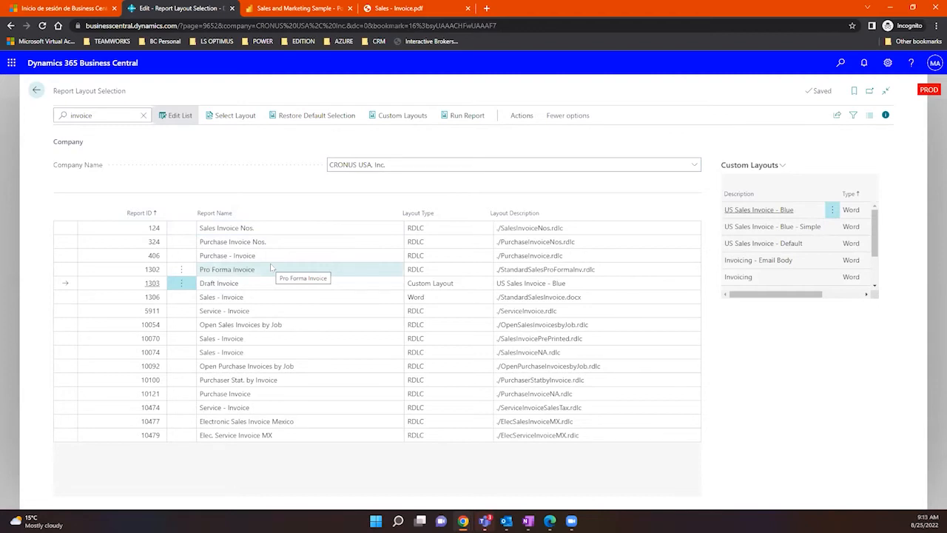
Run the Sales - Invoice report with ID 1306, preview it with the last used filters, and close the preview and request page
left_click(251, 300)
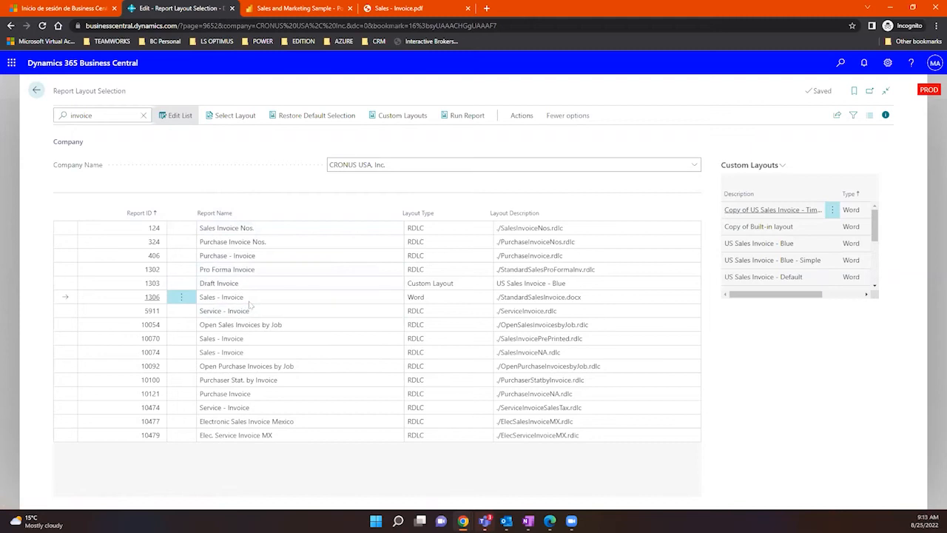
left_click(469, 120)
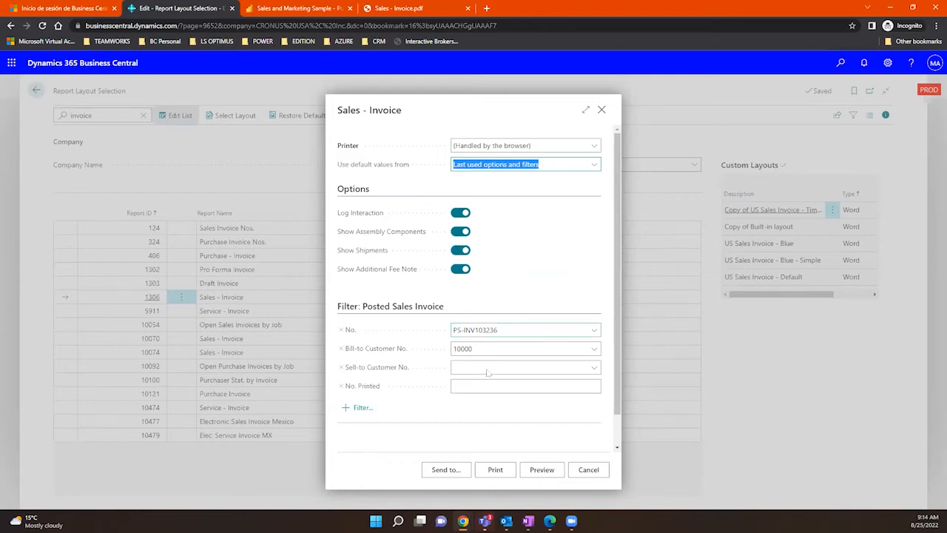
left_click(535, 467)
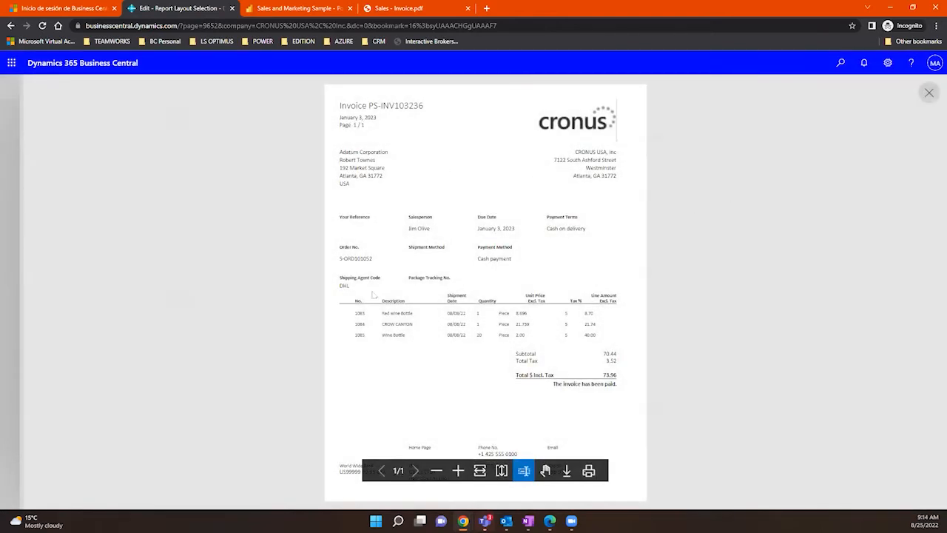
left_click(929, 94)
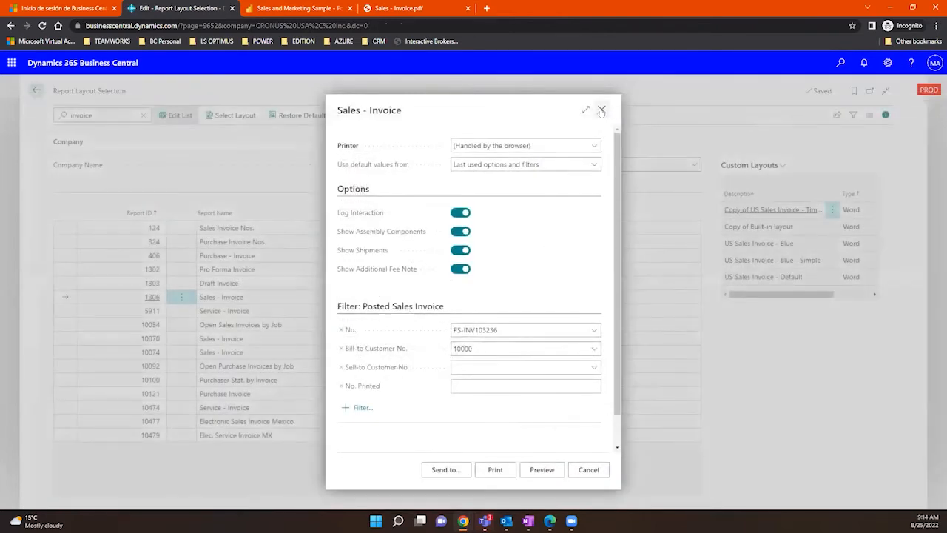
left_click(602, 110)
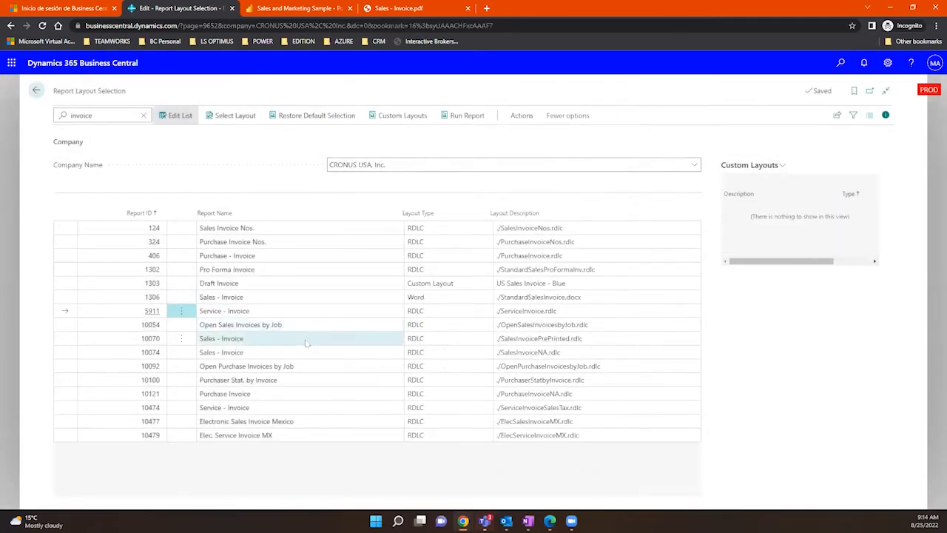
Compare the layout types of Sales - Invoice reports 10070 and 1306 and the Draft Invoice report
left_click(300, 344)
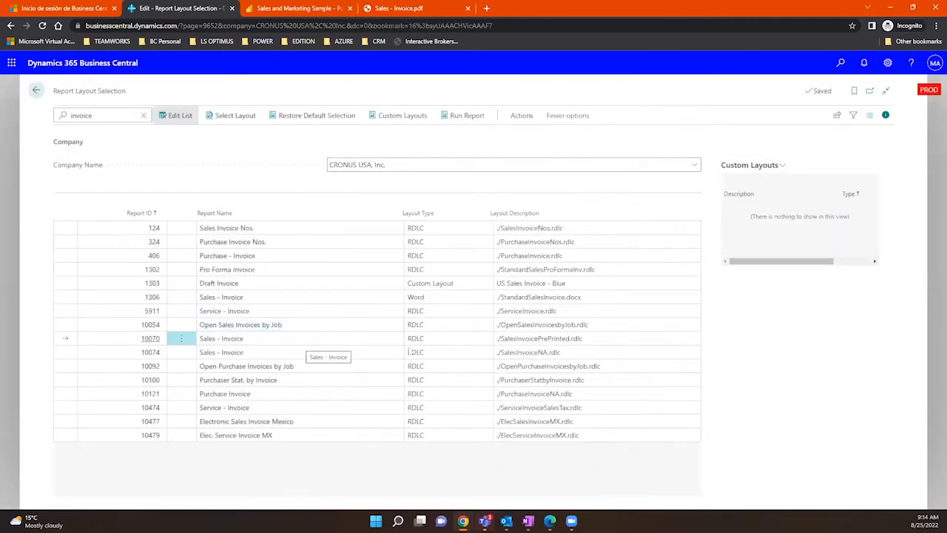
left_click(430, 297)
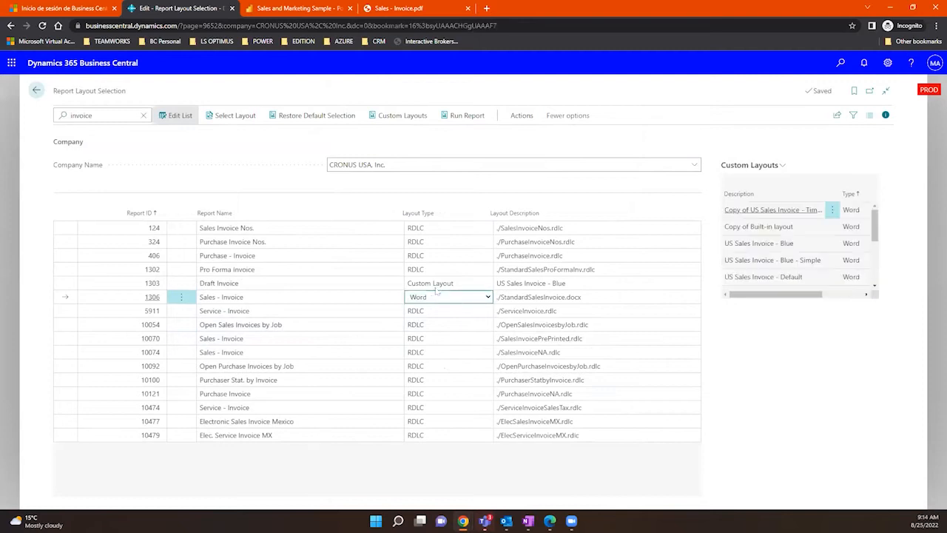
left_click(437, 288)
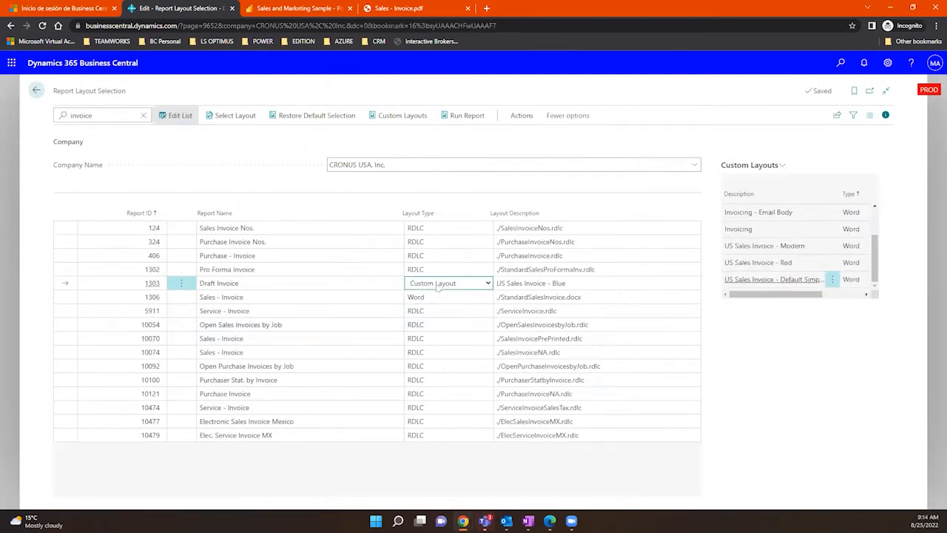
left_click(432, 297)
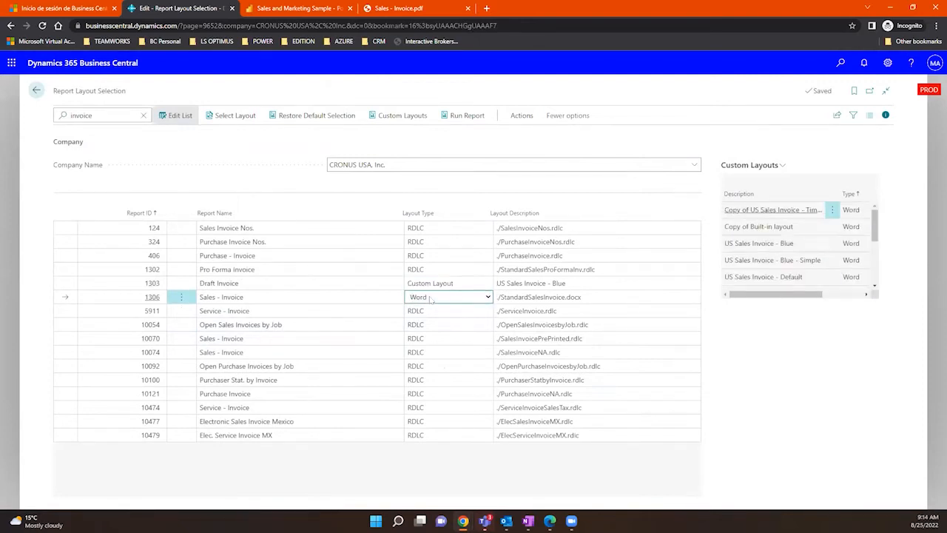
Compare the layout types of the Service - Invoice 5911, Sales - Invoice 1306 and Draft Invoice reports
left_click(433, 312)
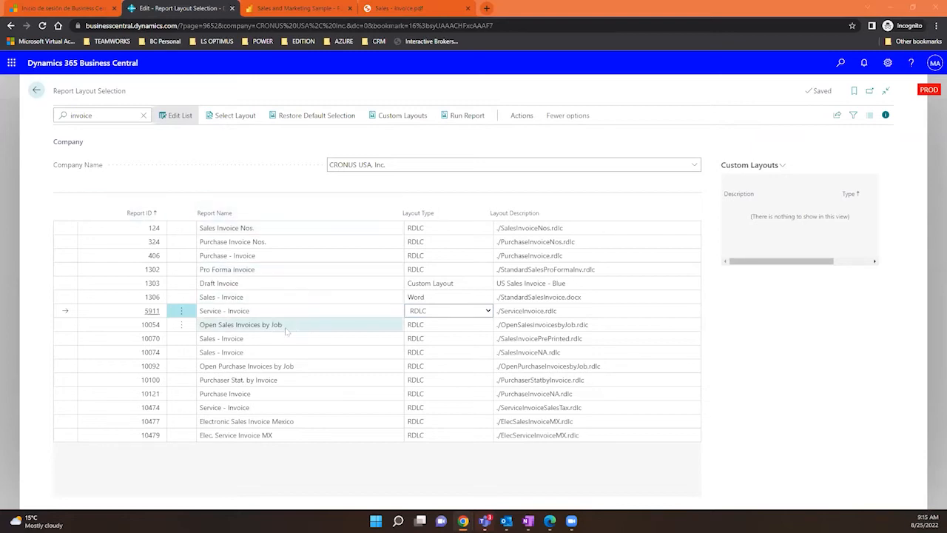
left_click(438, 298)
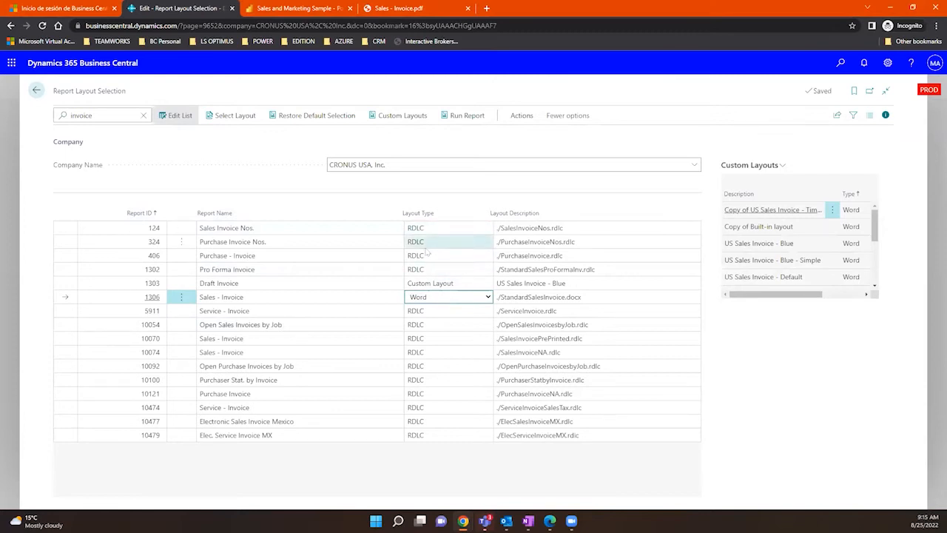
left_click(431, 283)
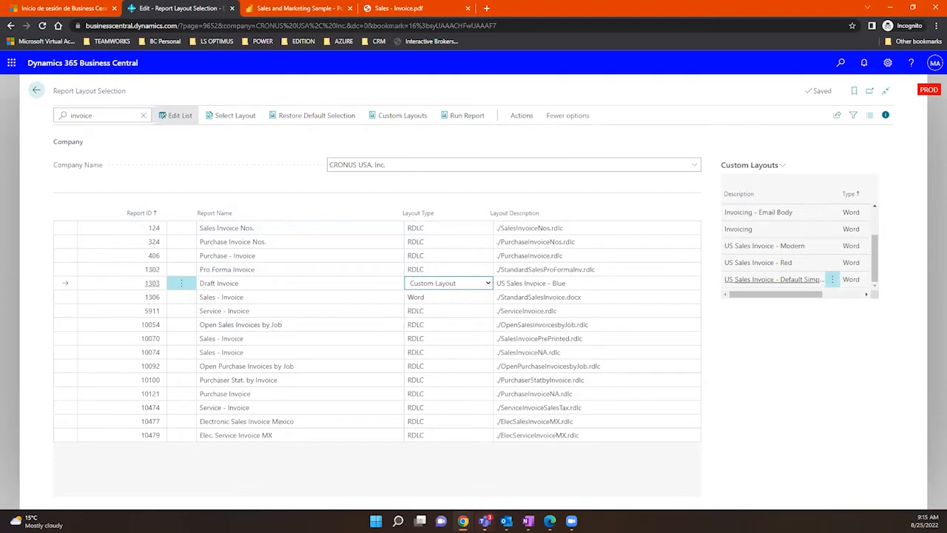
left_click(438, 296)
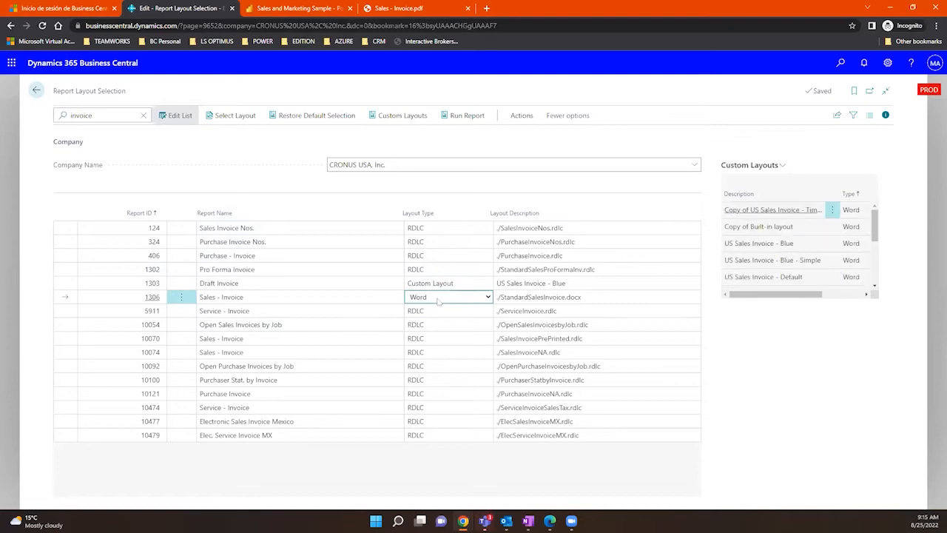
left_click(438, 311)
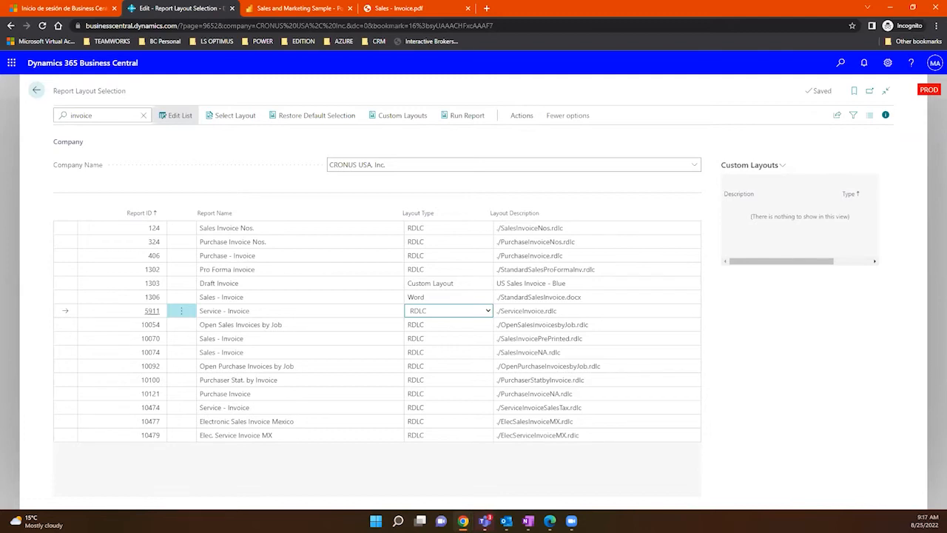
Review the layouts offered for selection for Sales - Invoice report 1306 and close the list without choosing one
left_click(282, 296)
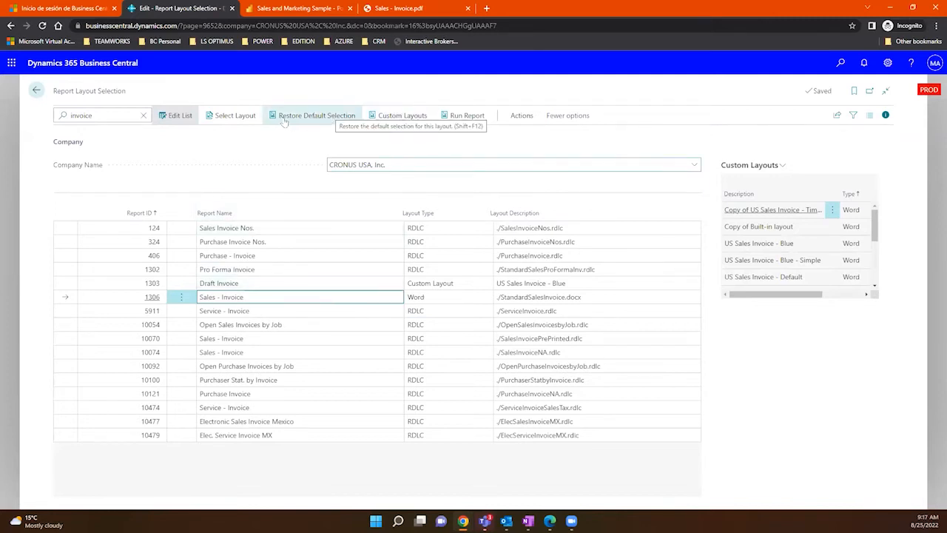
left_click(235, 116)
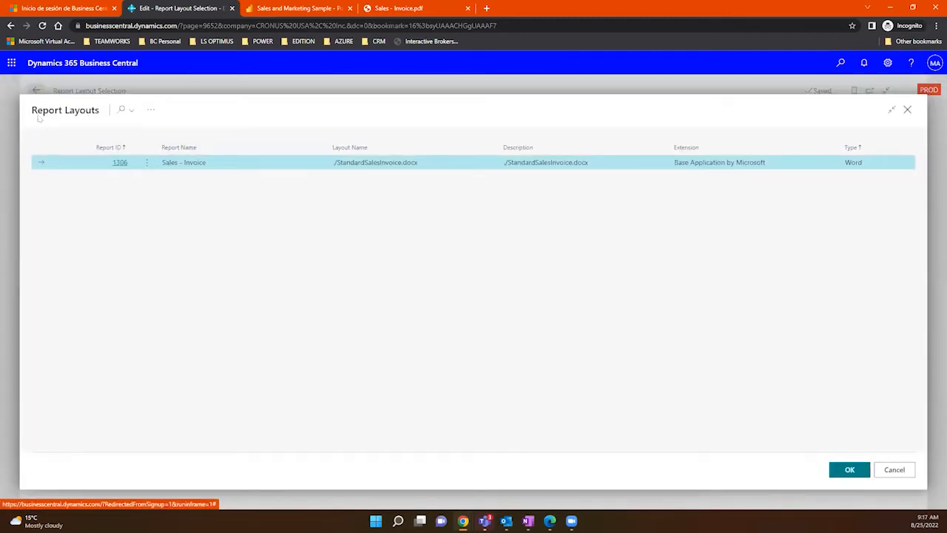
triple_click(80, 108)
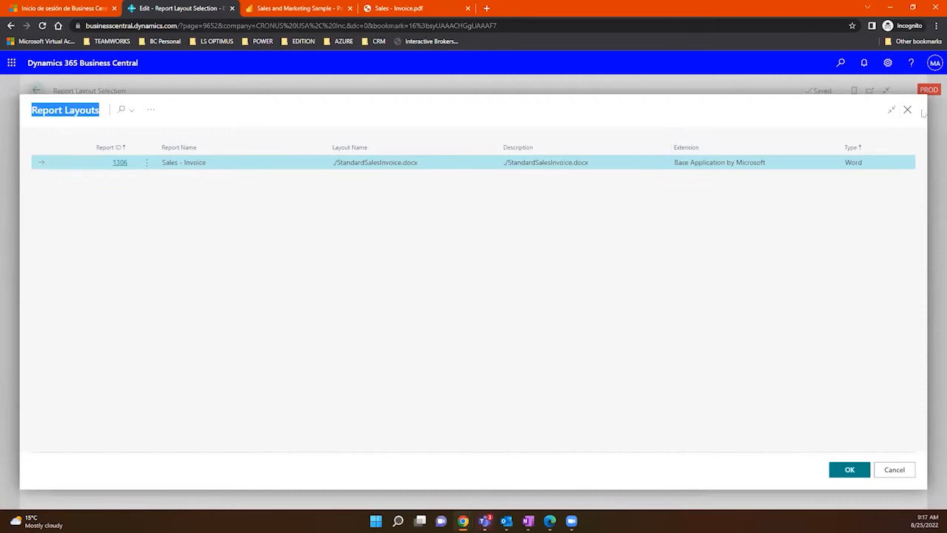
left_click(909, 110)
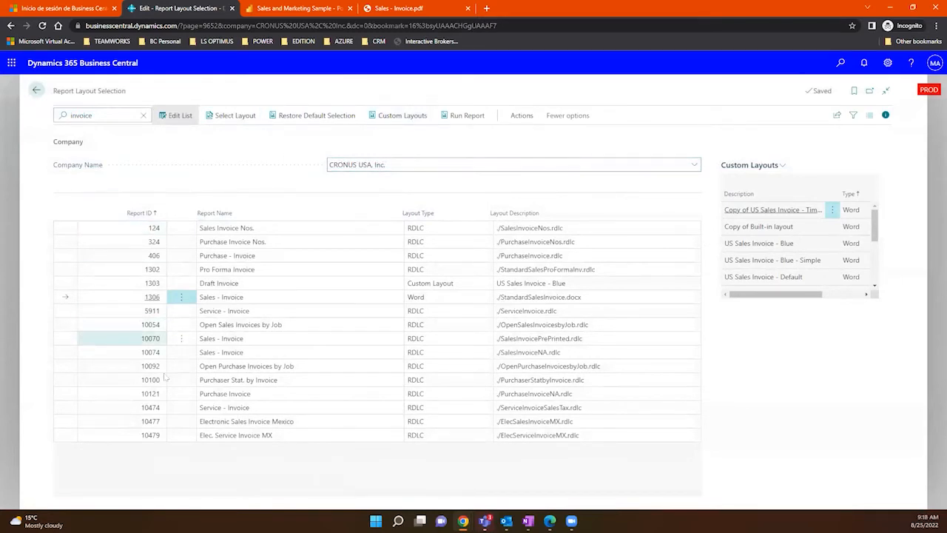
Open the custom report layouts of Sales - Invoice 1306, examine their descriptions and types, and return to Report Layout Selection
left_click(276, 299)
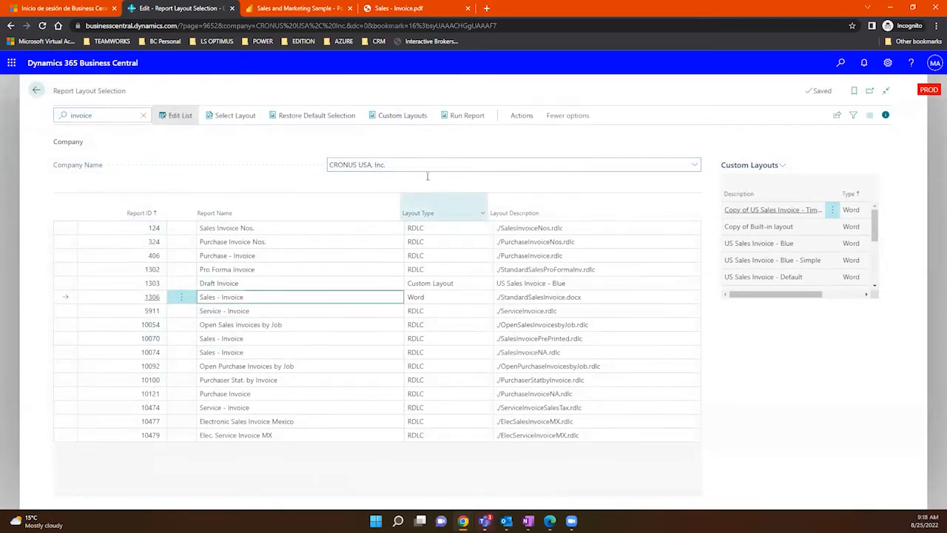
left_click(398, 122)
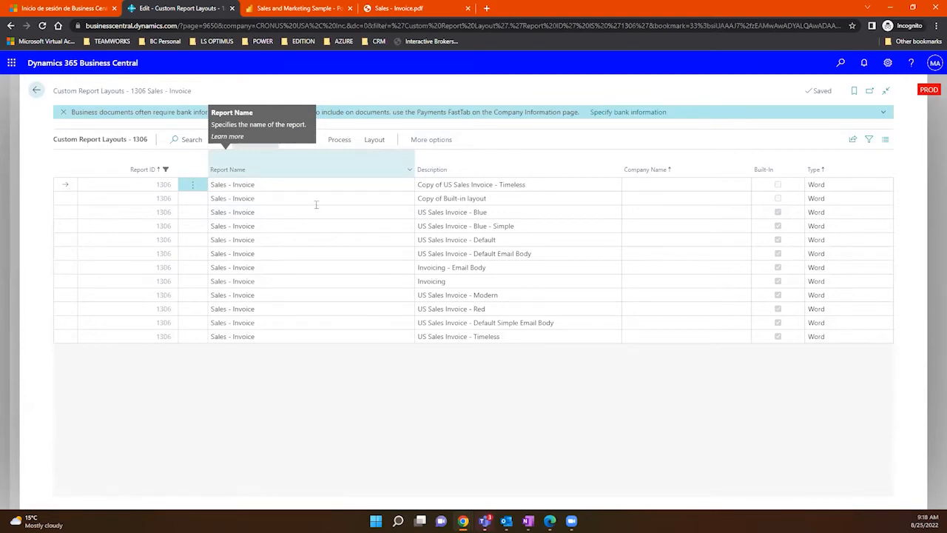
left_click(477, 198)
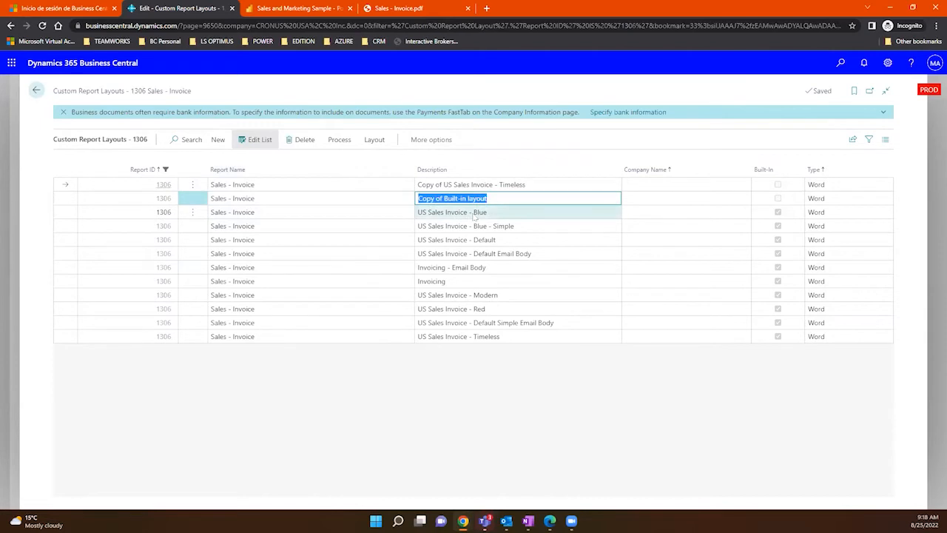
left_click(488, 212)
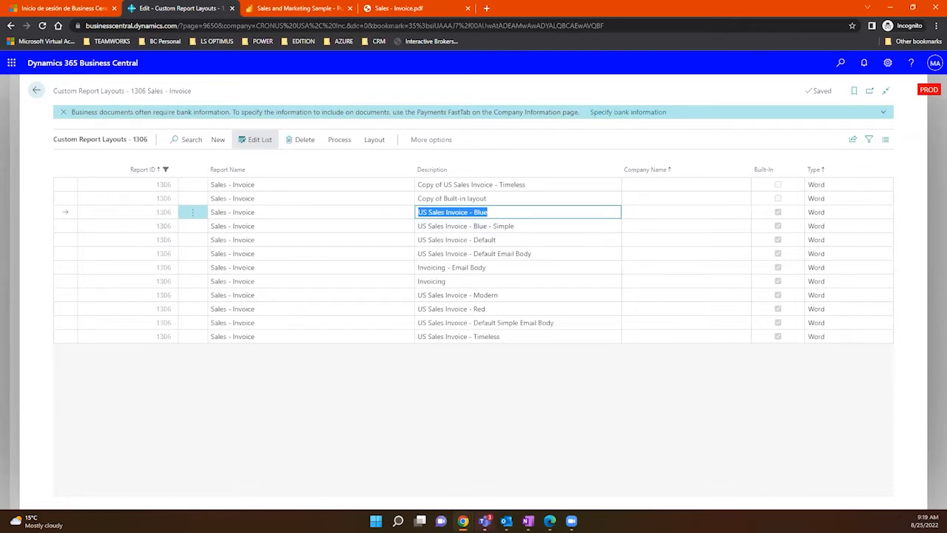
left_click(832, 227)
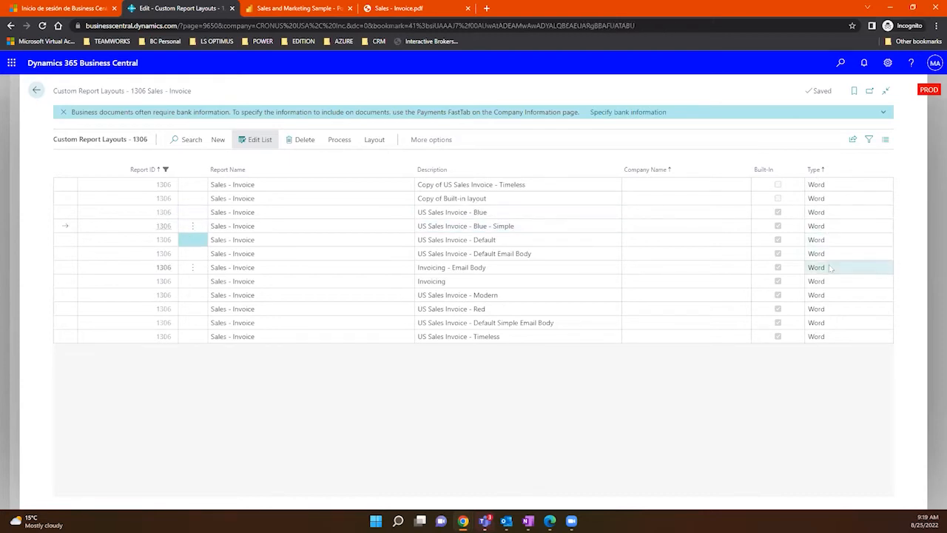
left_click(832, 268)
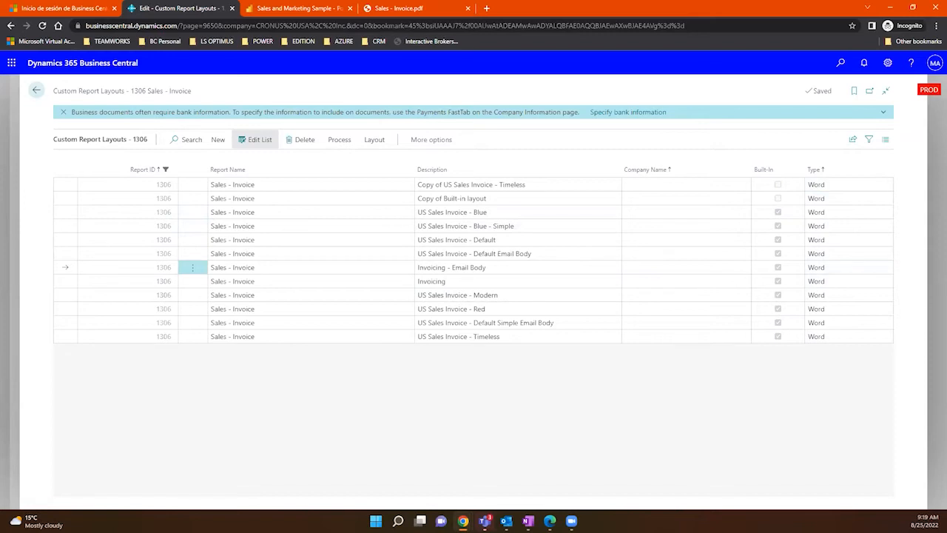
left_click(36, 90)
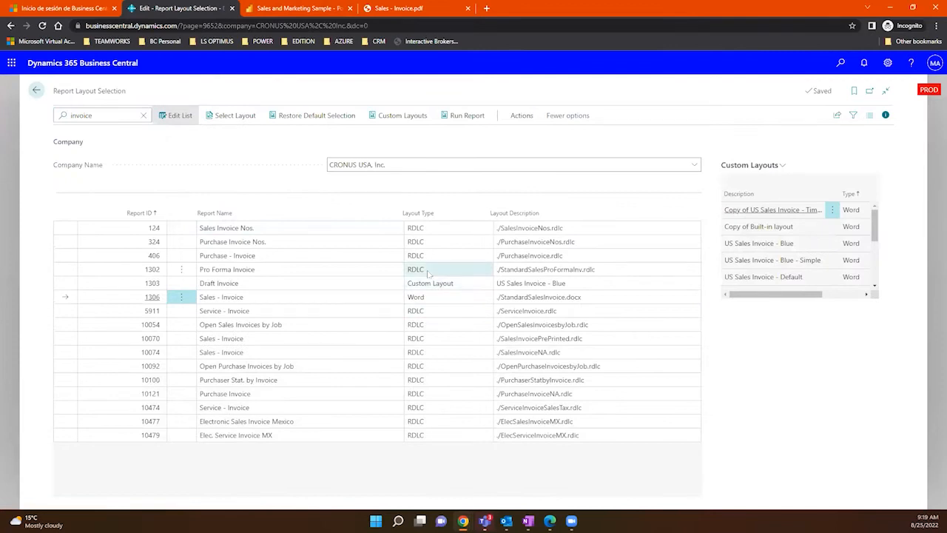
Check the layouts of Pro Forma Invoice and Sales - Invoice 1306, and switch to the Microsoft Learn page on report layouts
left_click(419, 271)
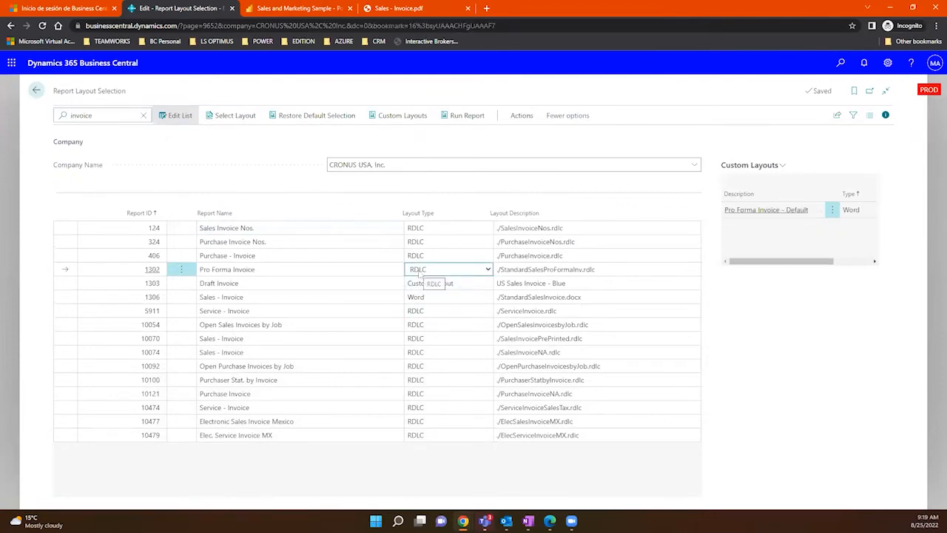
left_click(431, 297)
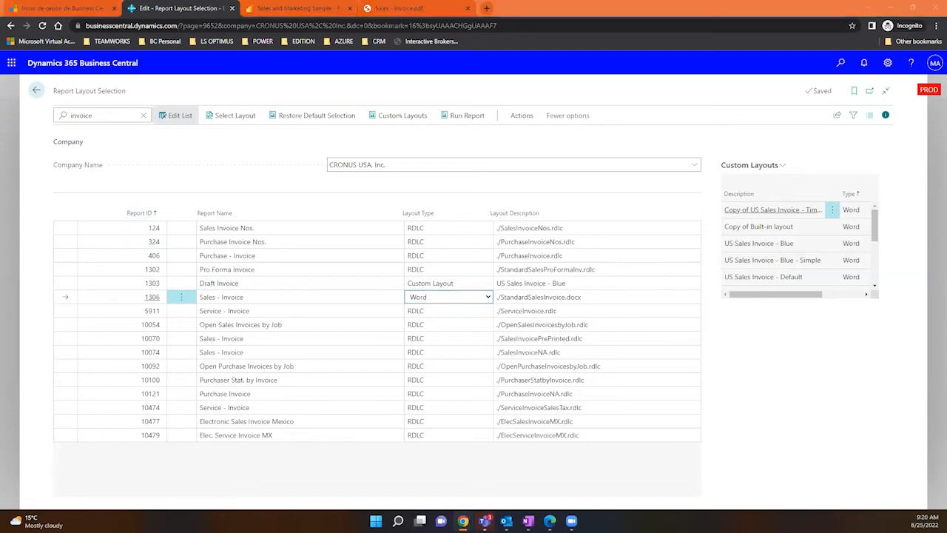
key("alt+Tab")
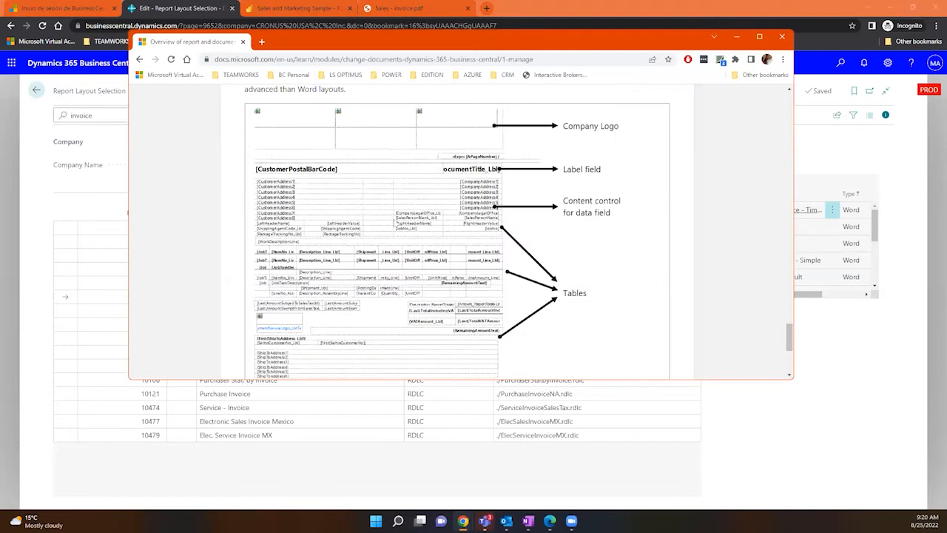
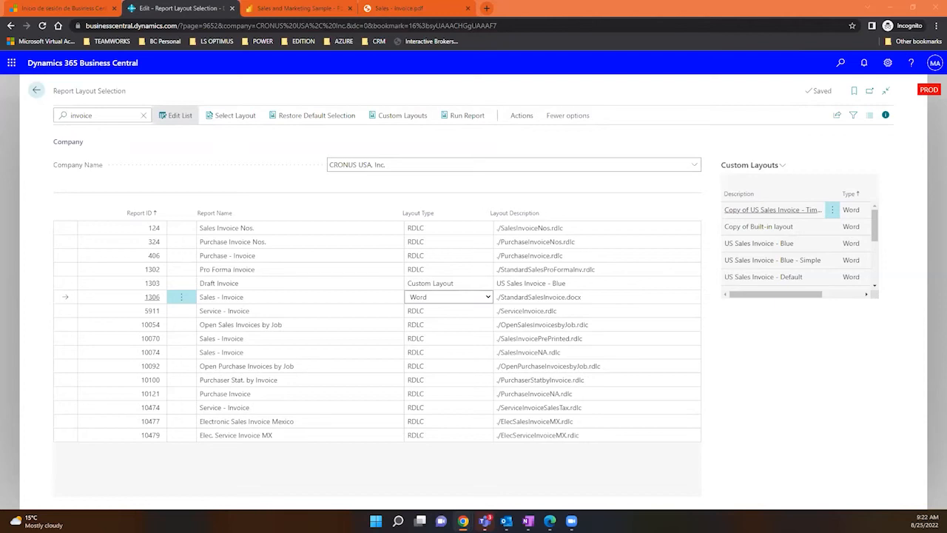
Return to the home page, reopen the Report Layout Selection page and filter its reports by 1306
left_click(39, 92)
left_click(44, 94)
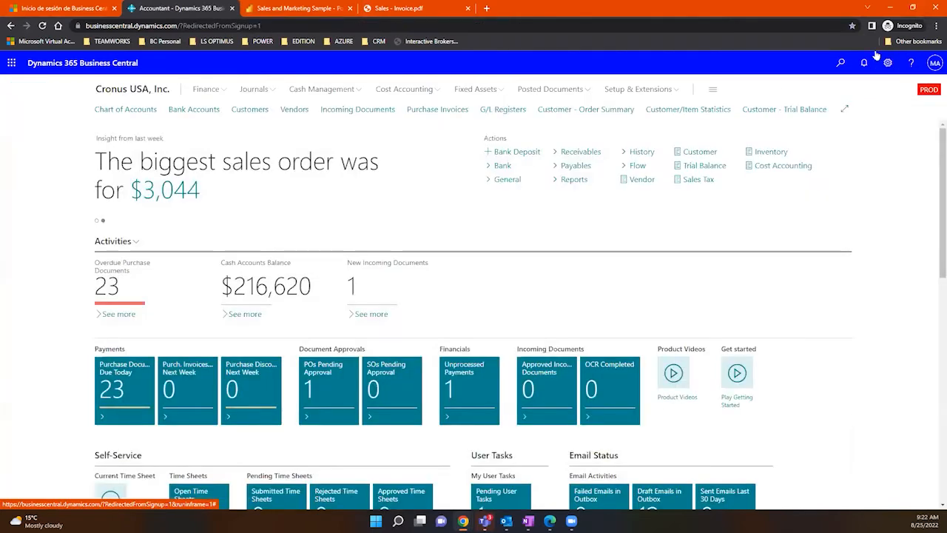
left_click(836, 64)
type("report layout s")
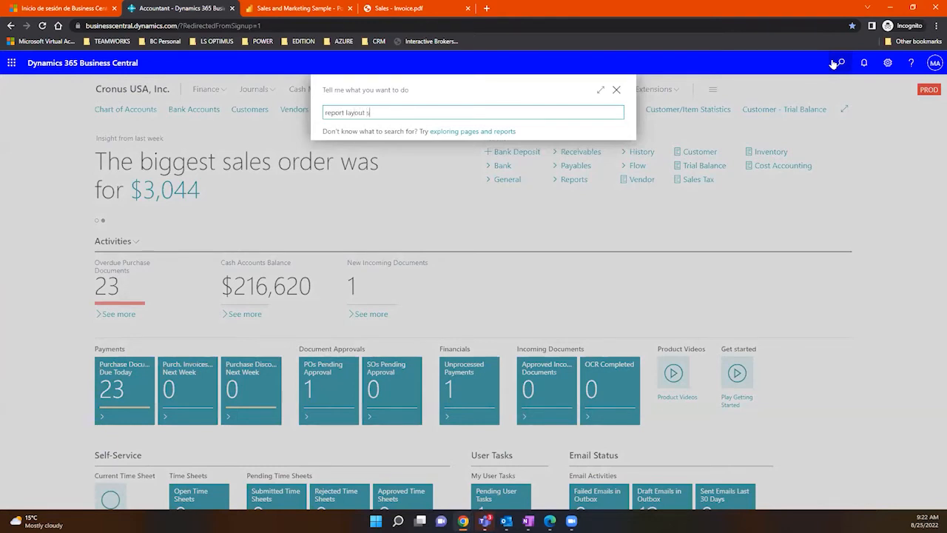
type("el")
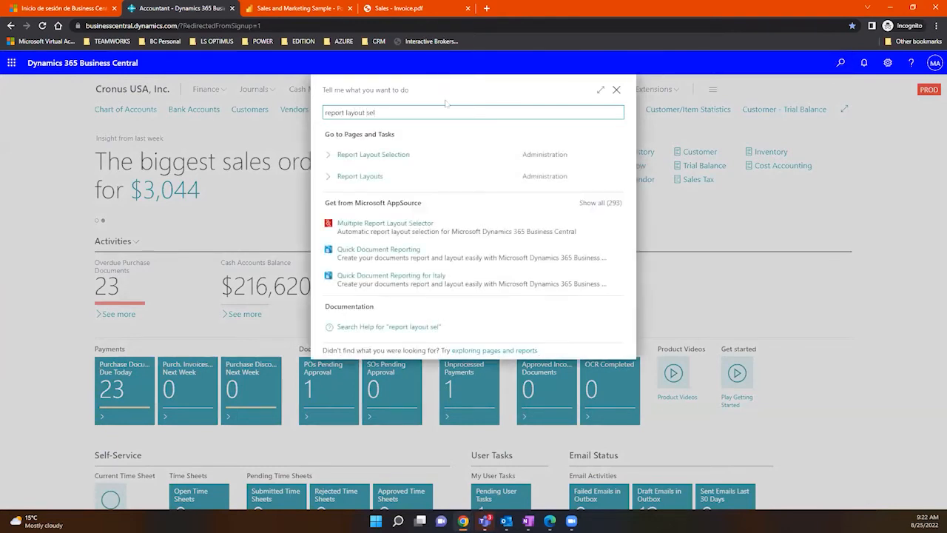
left_click(406, 154)
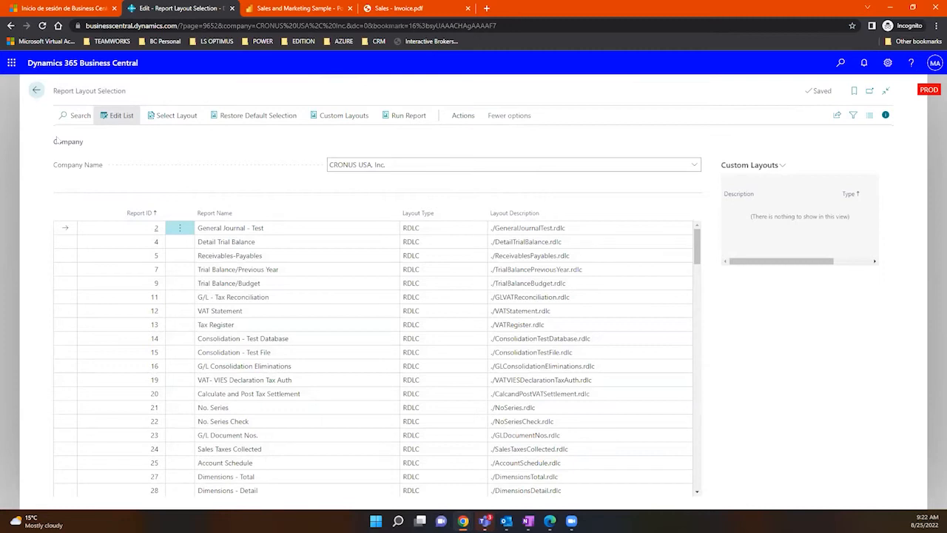
left_click(74, 114)
type("1306")
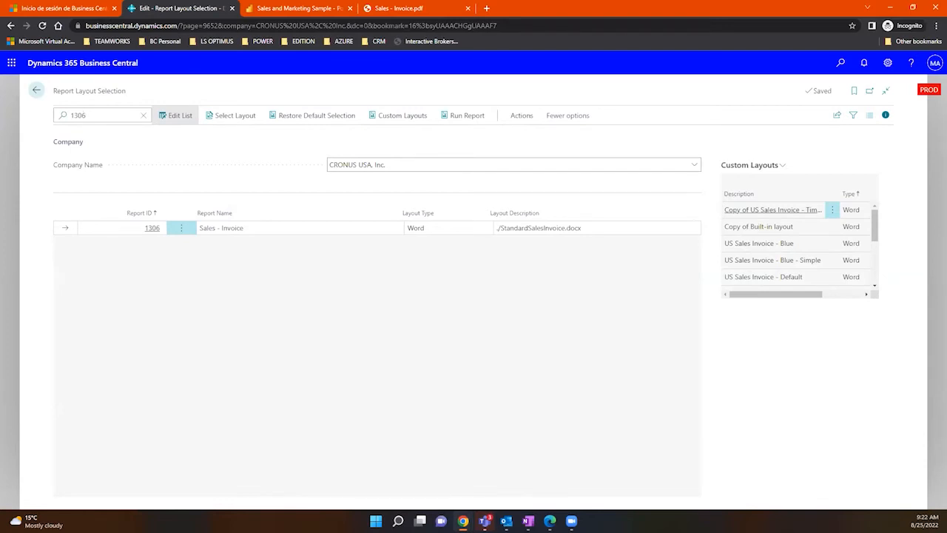
Personalize the Report Layout Selection page by adding the Custom Report Layout Code field between Layout Type and Layout Description
left_click(888, 62)
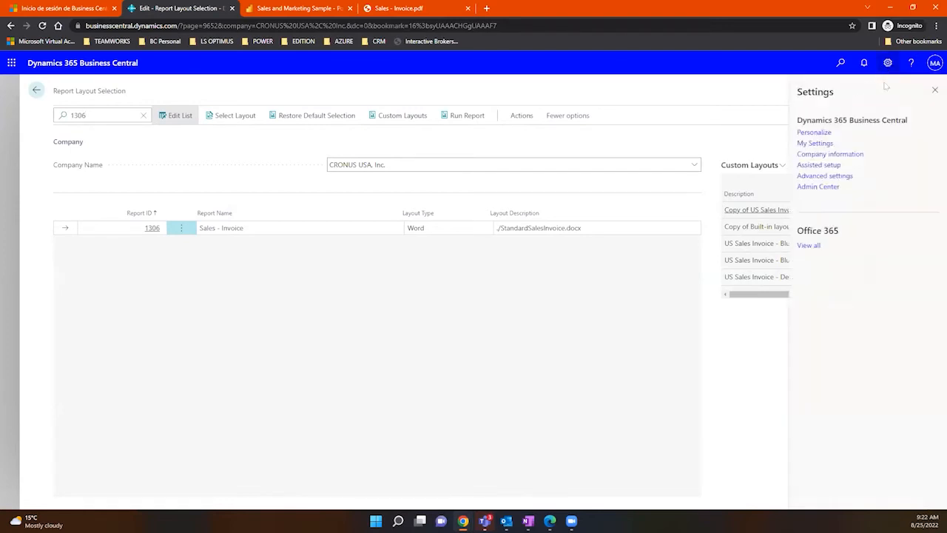
left_click(822, 133)
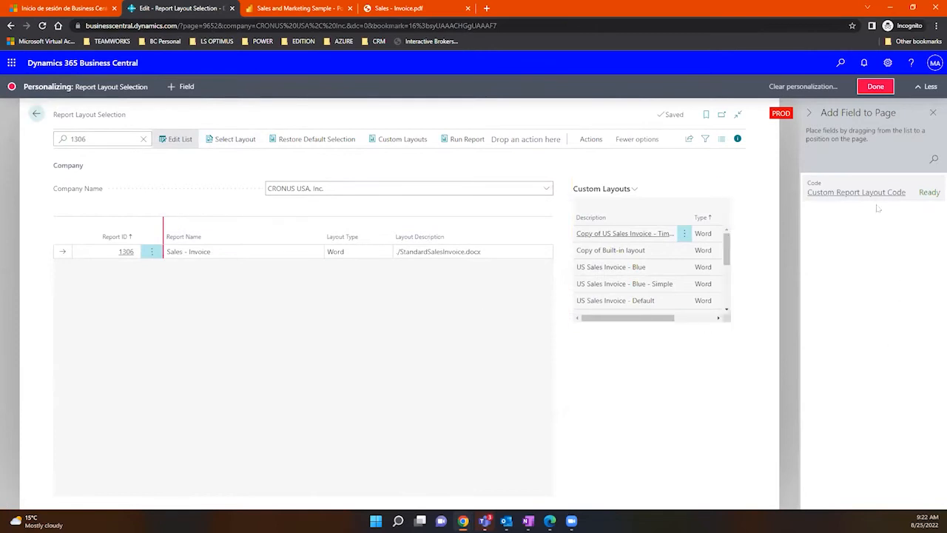
left_click_drag(875, 195, 470, 335)
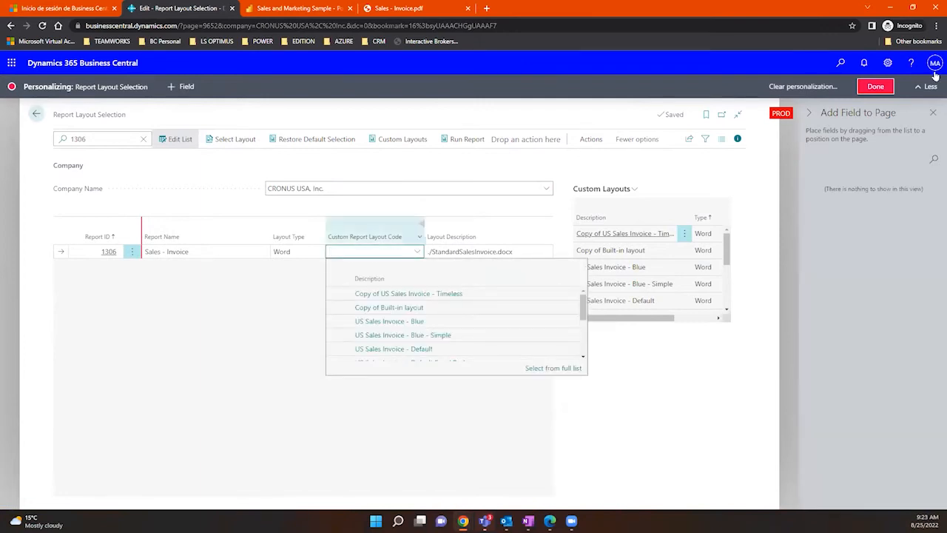
left_click(879, 87)
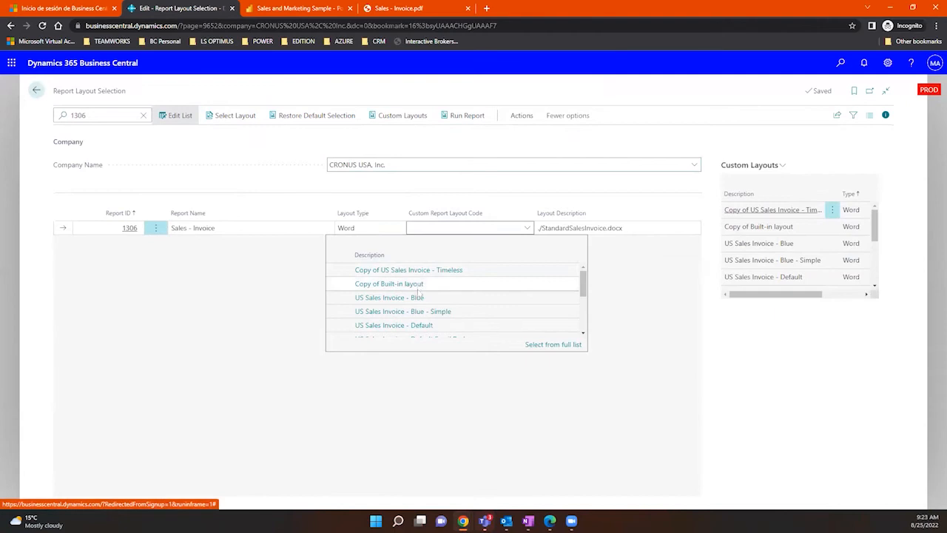
left_click(264, 276)
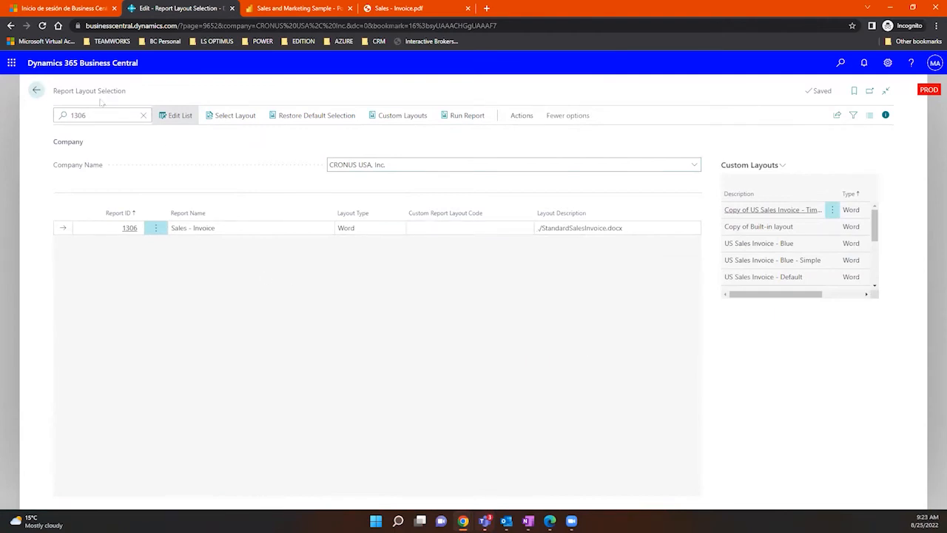
Clear the 1306 search filter from the Report Layout Selection list
left_click_drag(53, 97, 144, 92)
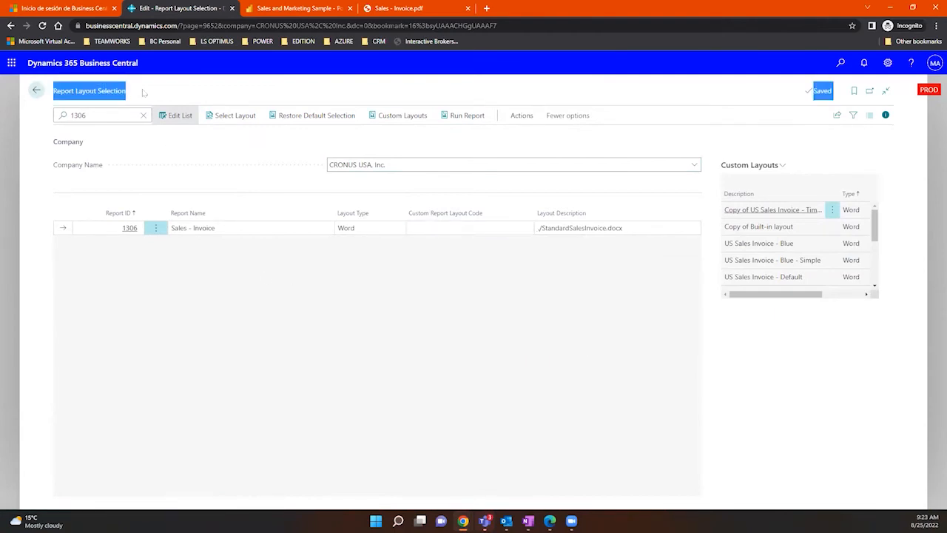
left_click(108, 115)
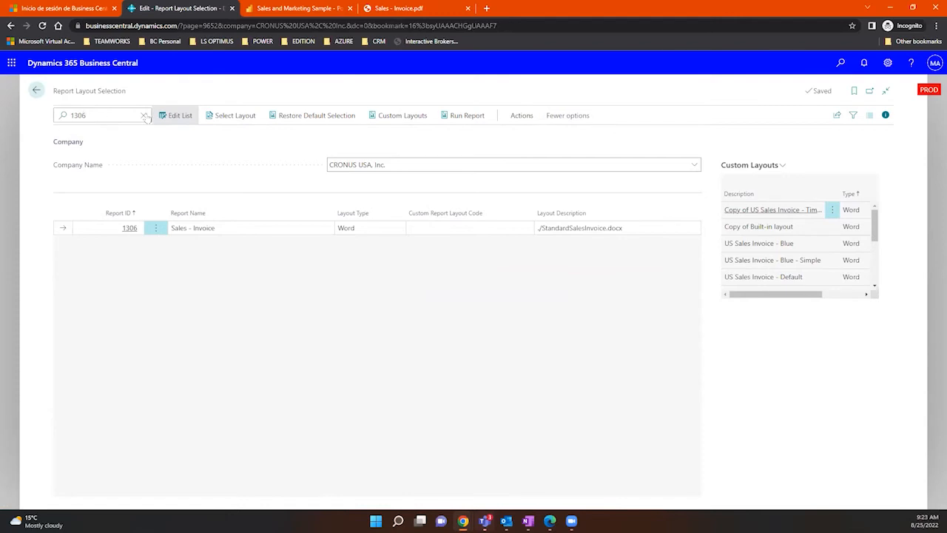
left_click(143, 117)
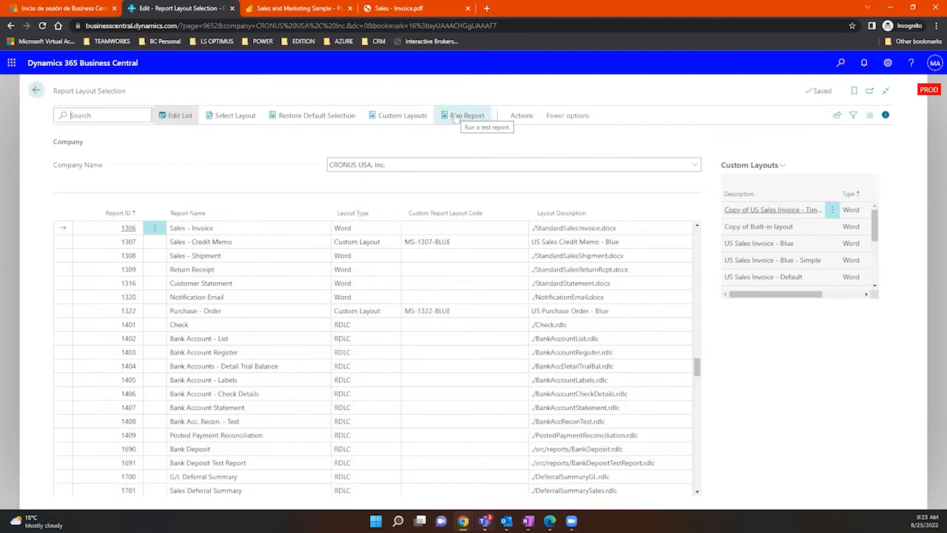
Review the custom layouts offered for Sales - Invoice 1306 in its Custom Report Layout Code field, without choosing one
left_click(467, 228)
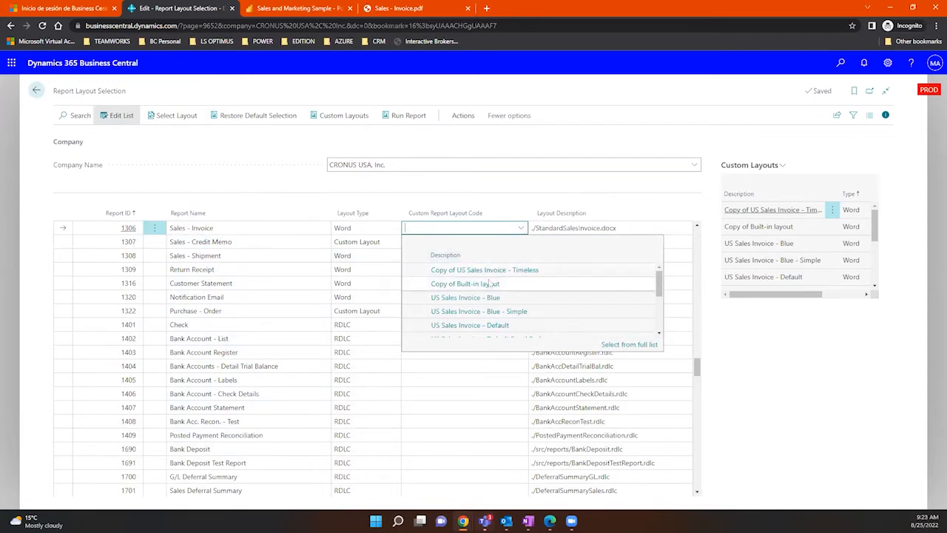
mouse_move(433, 219)
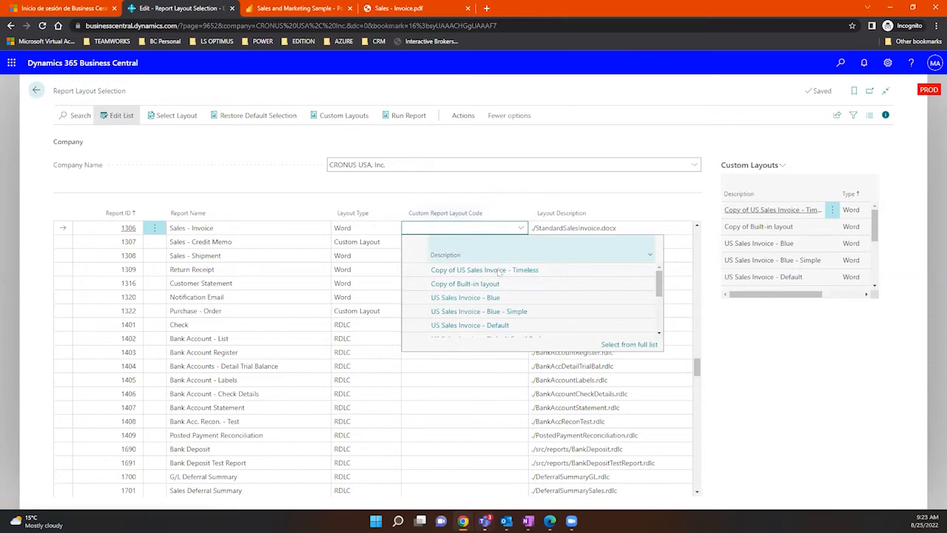
scroll(503, 277, "down", 1)
scroll(504, 277, "down", 1)
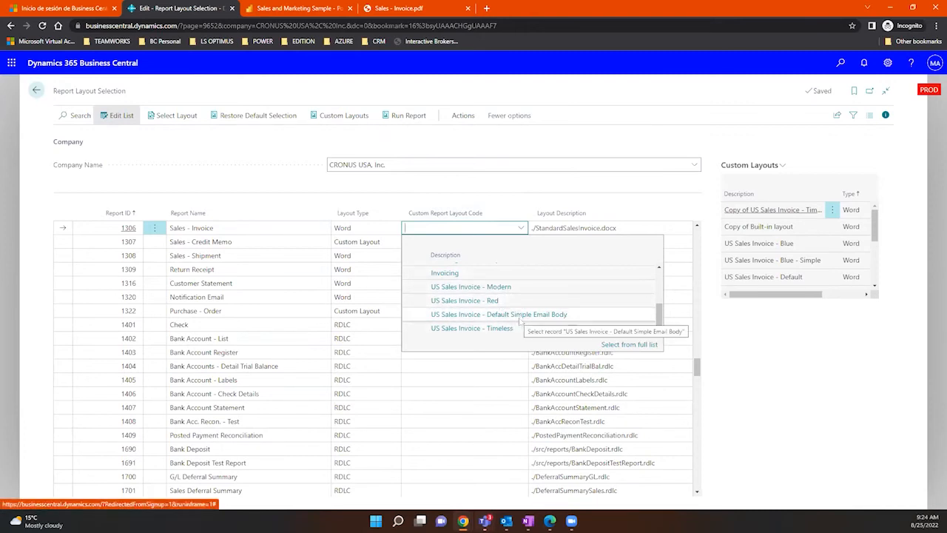
left_click(342, 154)
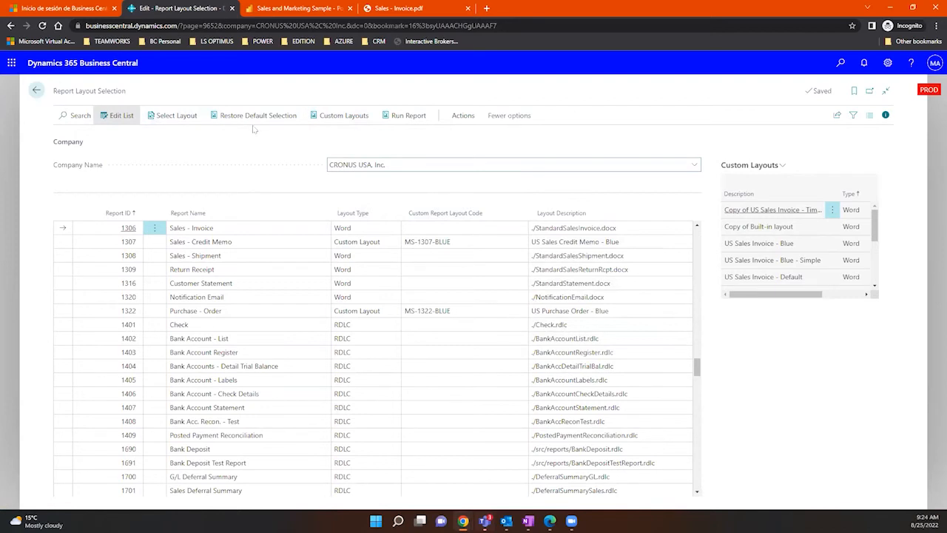
Open the custom layouts of Sales - Invoice 1306 and preview the report with the US Sales Invoice - Red layout
left_click(343, 119)
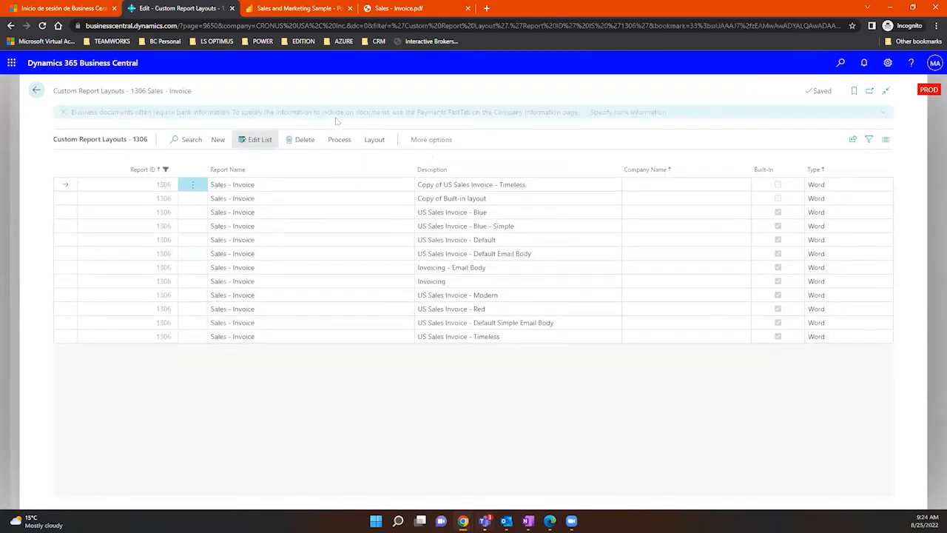
left_click(292, 203)
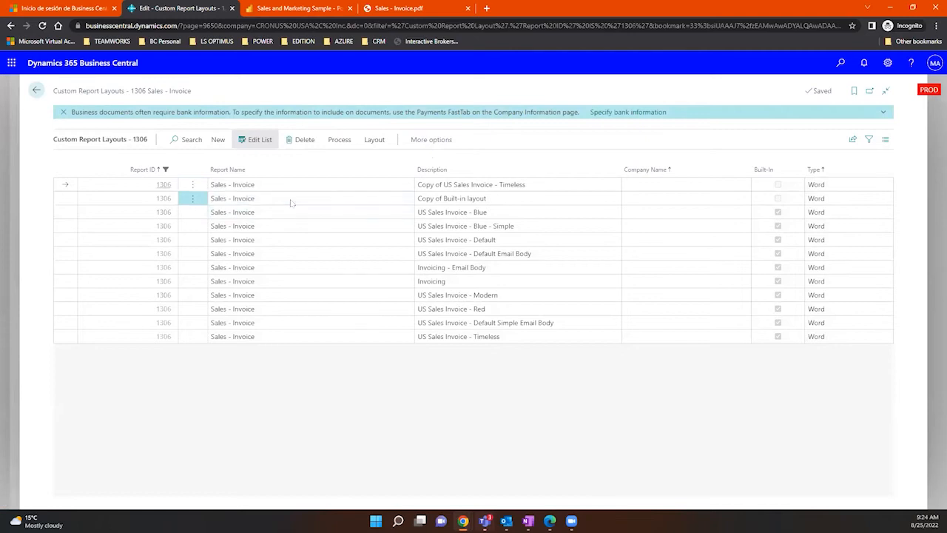
left_click(344, 142)
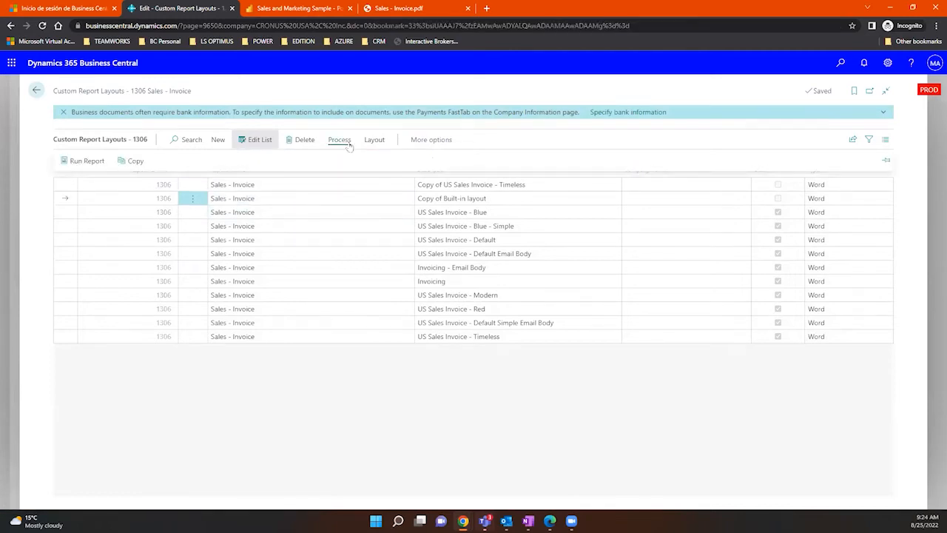
left_click(443, 309)
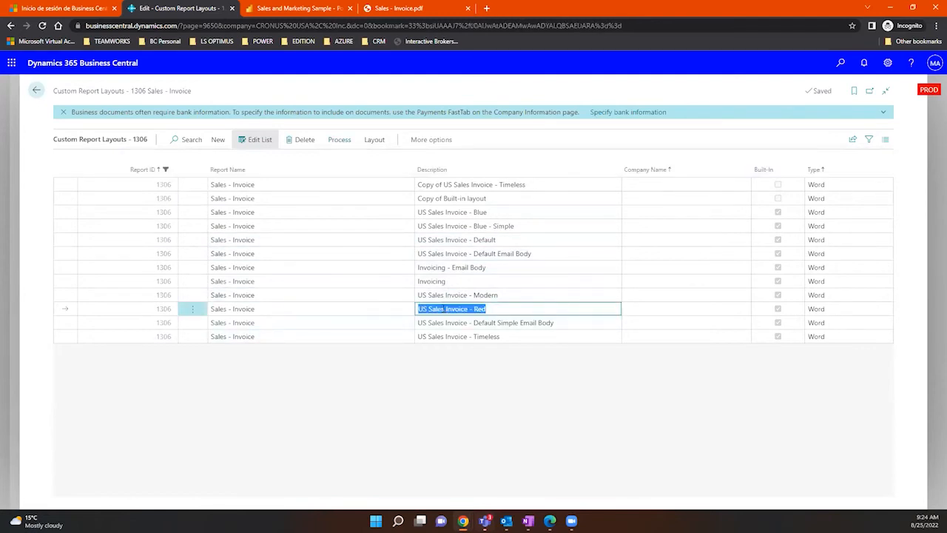
left_click(339, 139)
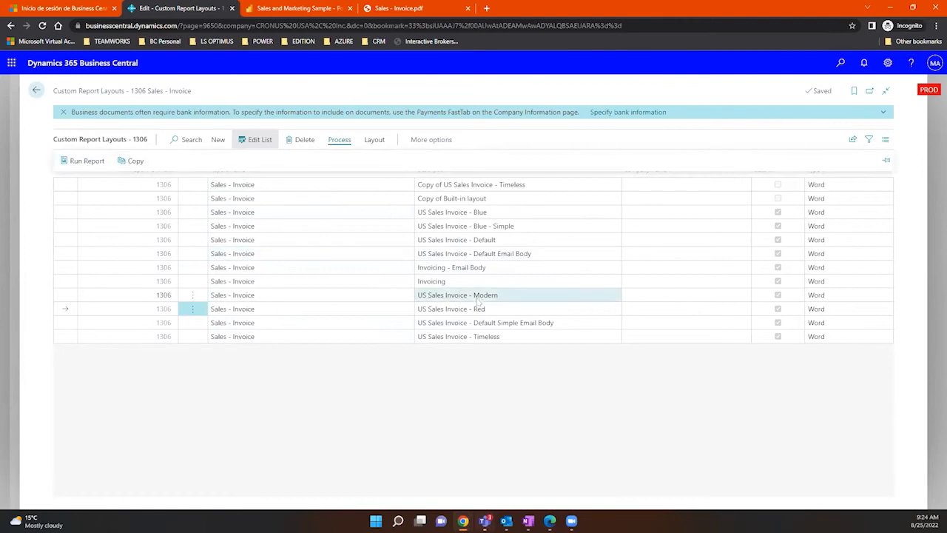
left_click(86, 161)
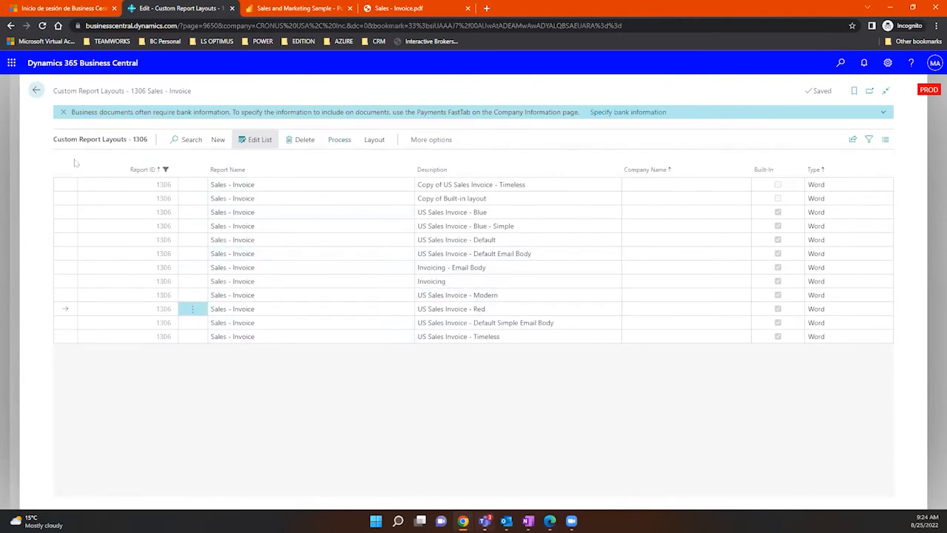
left_click(542, 470)
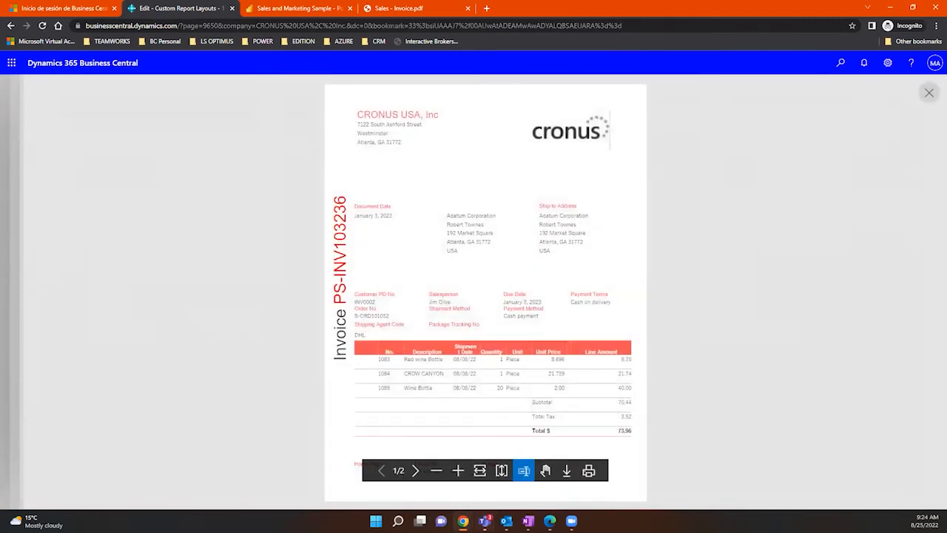
Examine the pages of the red invoice preview, and close the preview and the report's request page
scroll(488, 238, "down", 3)
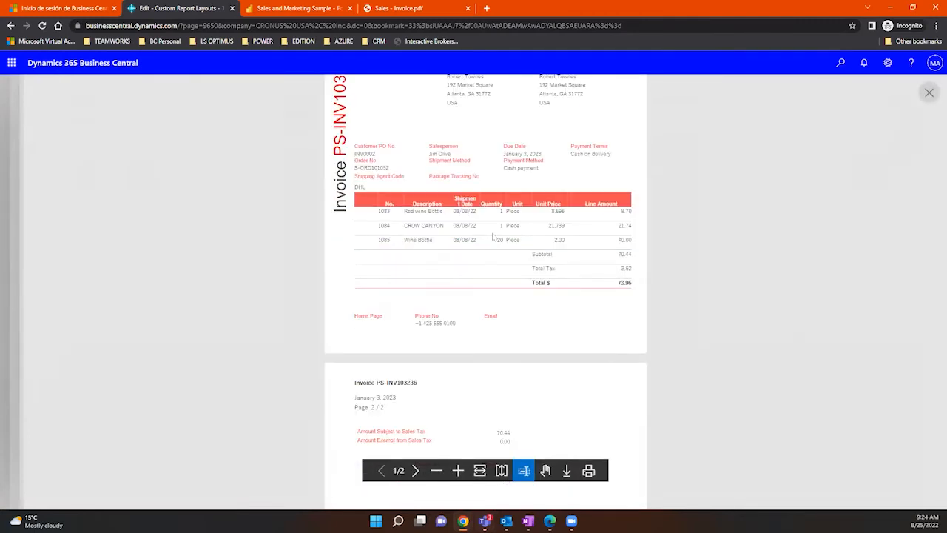
scroll(495, 233, "up", 3)
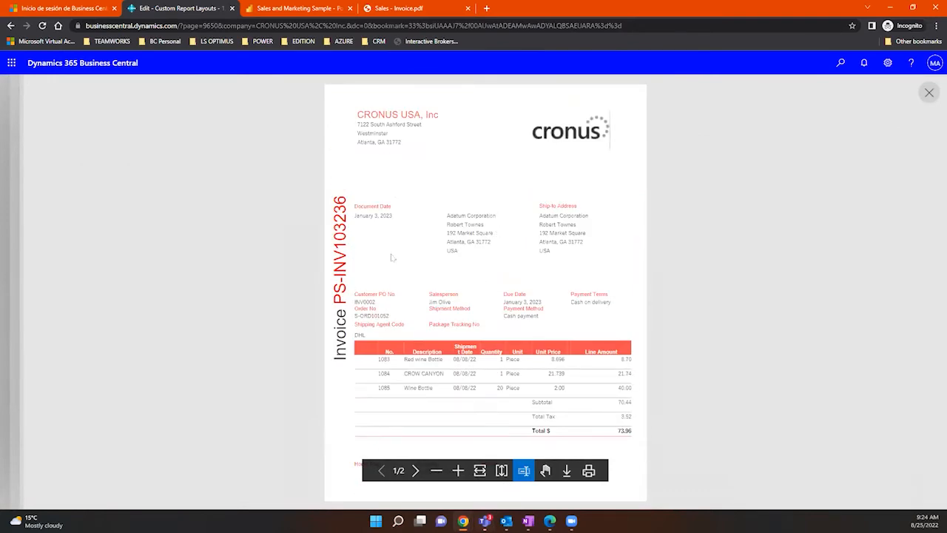
left_click(928, 93)
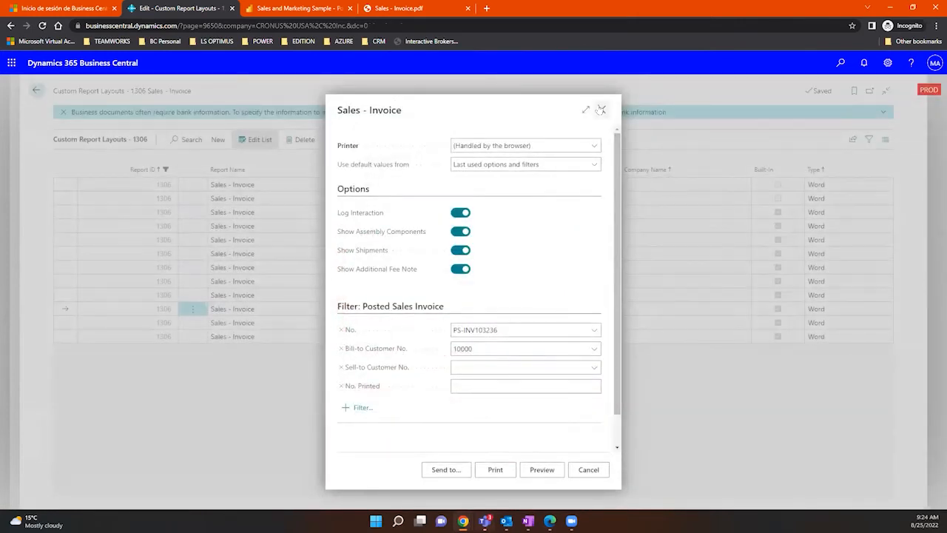
left_click(603, 109)
Preview the report with the US Sales Invoice - Blue layout, and close the preview and the request page
left_click(290, 296)
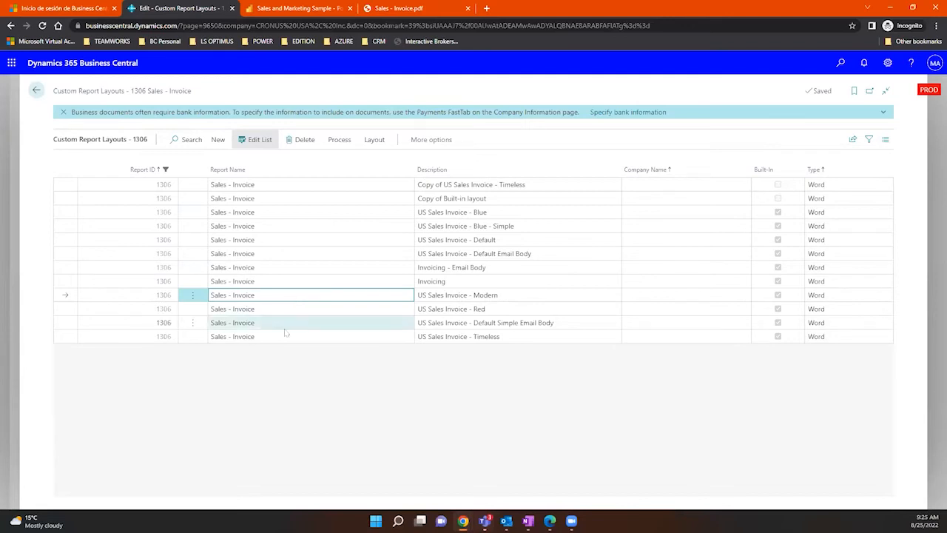
left_click(295, 327)
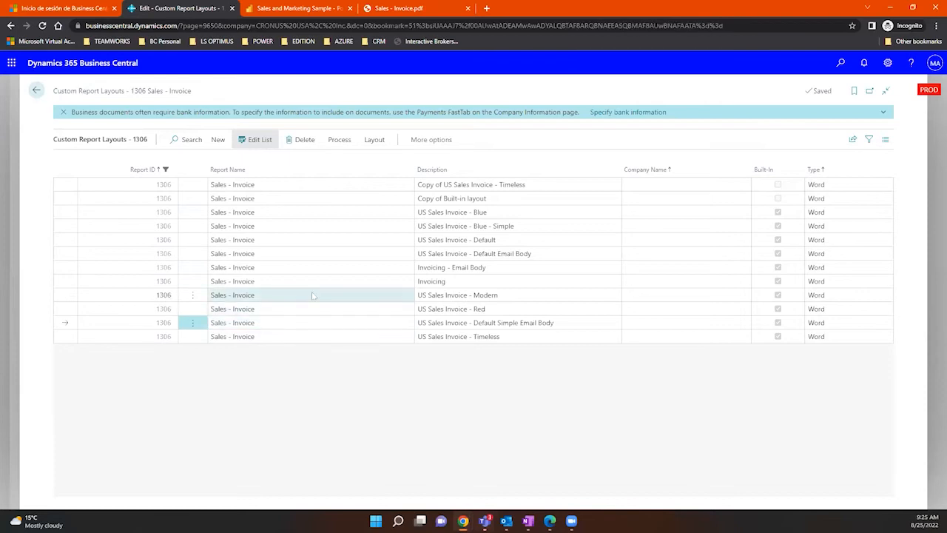
left_click(312, 309)
left_click(339, 212)
left_click(338, 140)
left_click(79, 161)
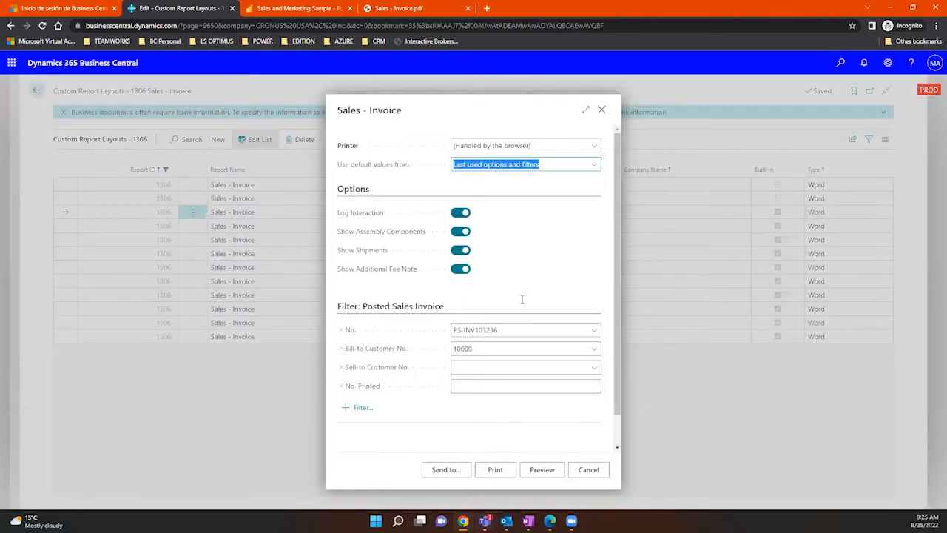
left_click(544, 471)
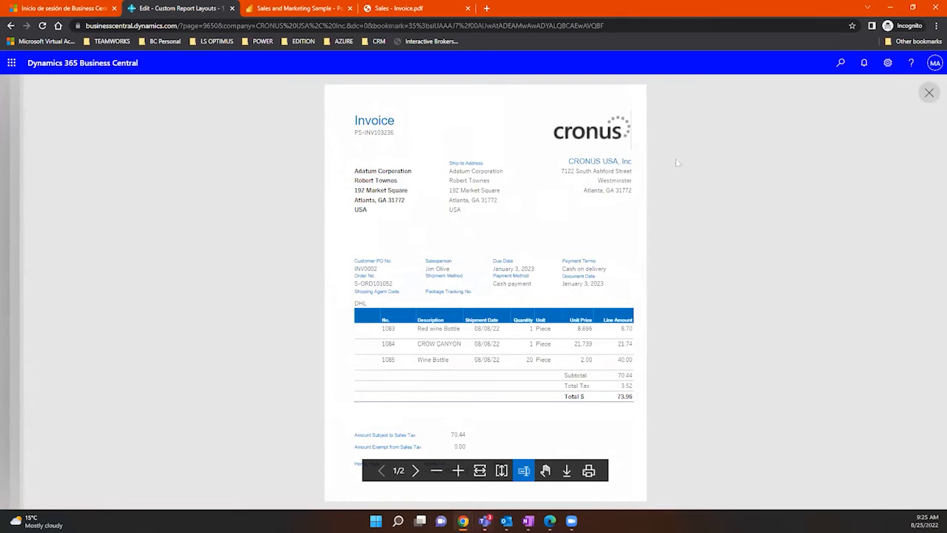
left_click(929, 92)
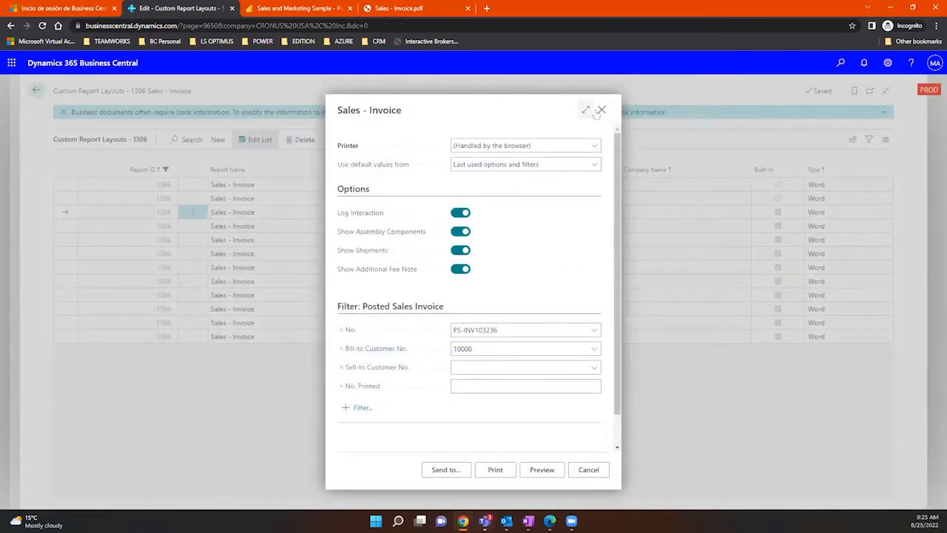
left_click(601, 109)
Return to Report Layout Selection and check the Custom Report Layout Code choices for Sales - Invoice 1306 again, leaving the field empty
left_click(36, 90)
left_click(425, 167)
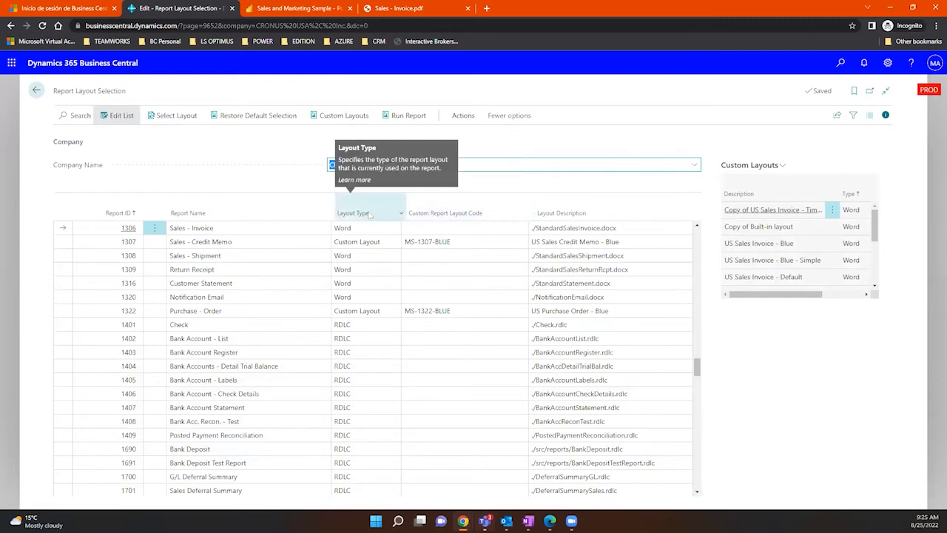
left_click(244, 231)
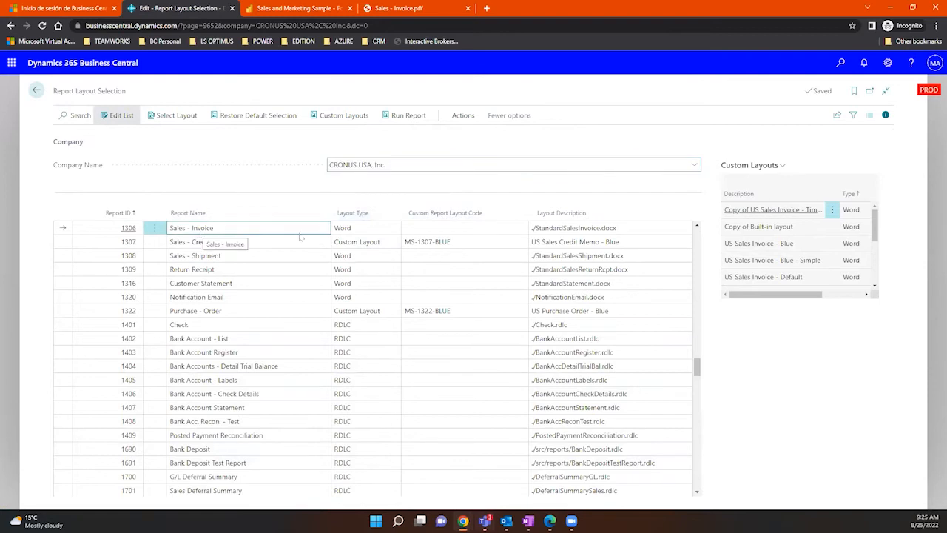
left_click(517, 228)
left_click(521, 227)
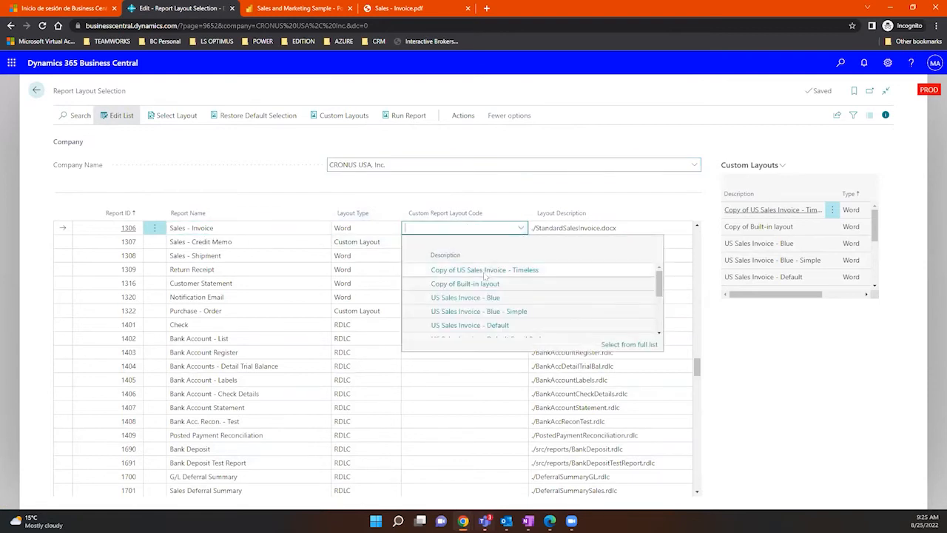
left_click(399, 184)
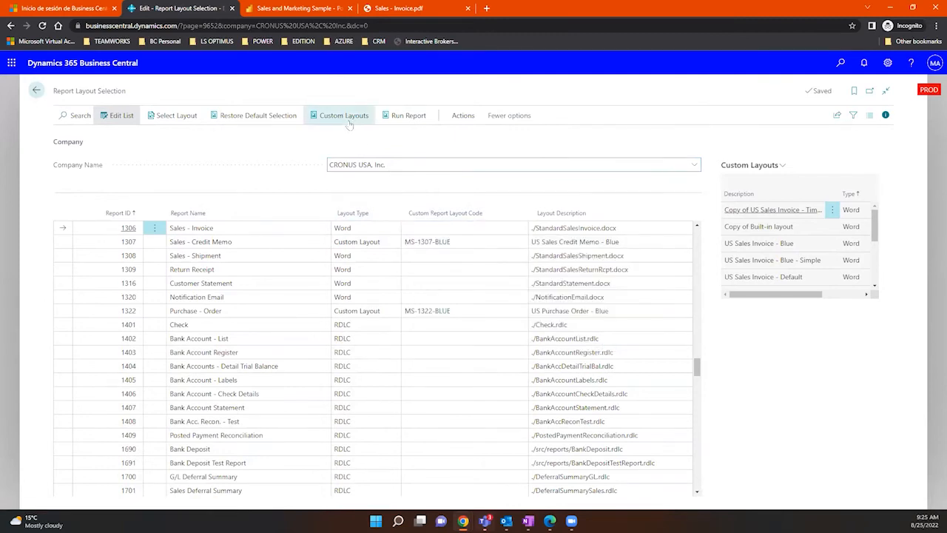
Reopen the custom layouts of Sales - Invoice 1306 and review the processing actions available for US Sales Invoice - Modern
left_click(347, 120)
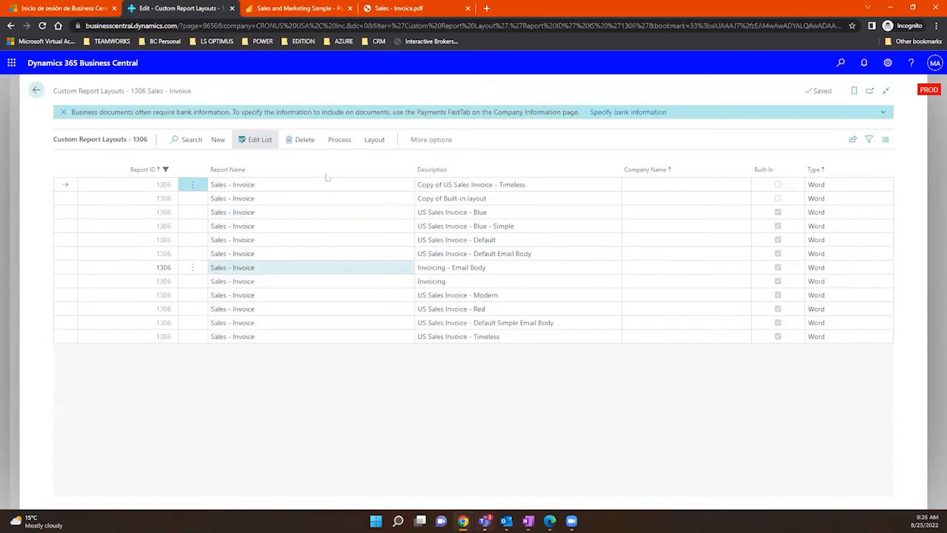
left_click(330, 144)
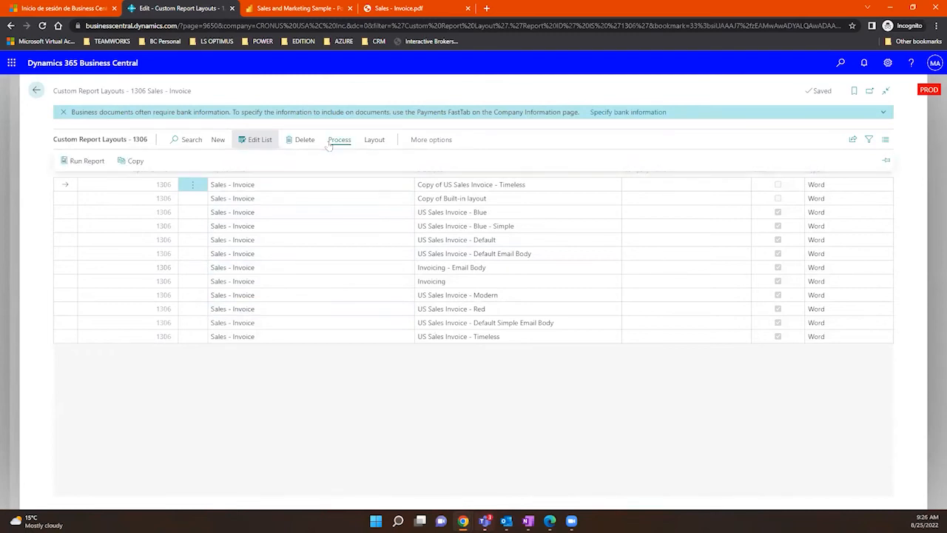
left_click(335, 297)
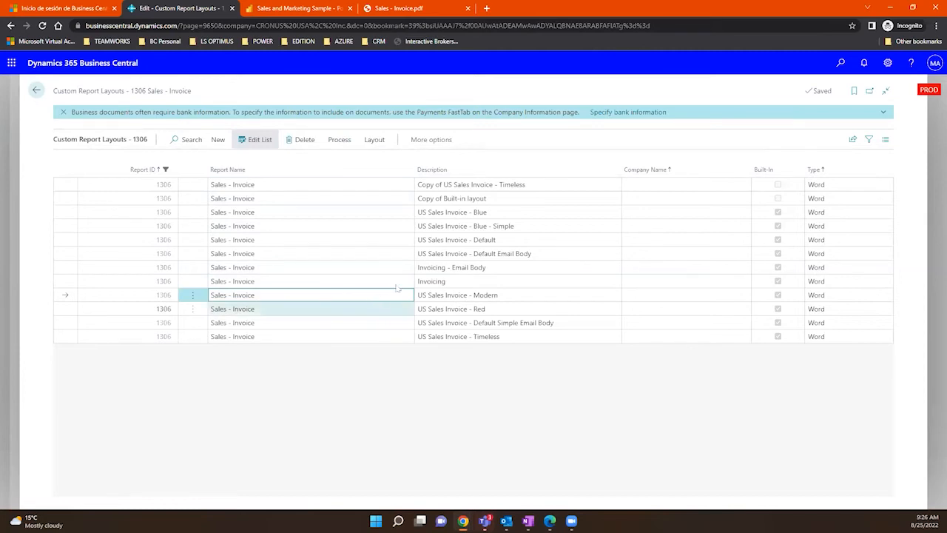
left_click(444, 294)
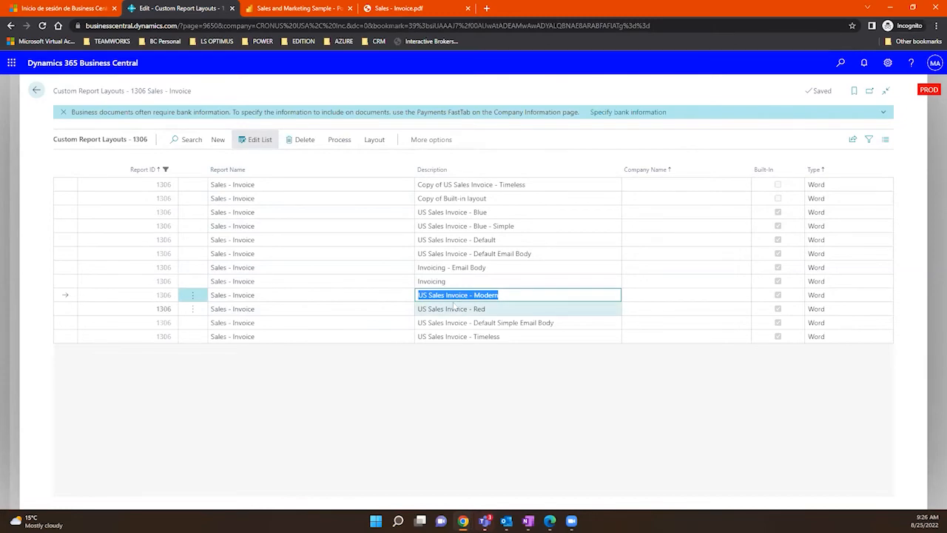
left_click(340, 140)
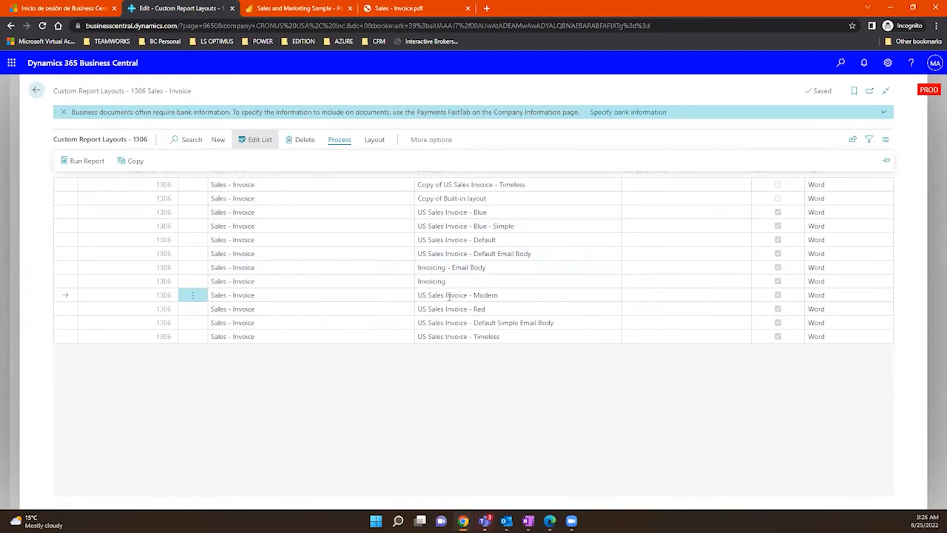
Insert a new Word layout from the built-in layout for Sales - Invoice 1306, and review it among the listed layouts
left_click(219, 140)
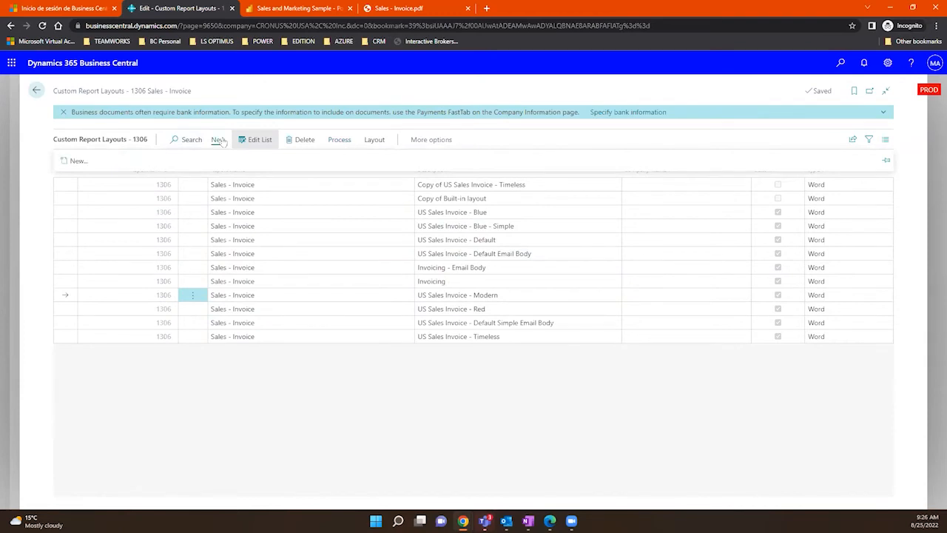
left_click(77, 160)
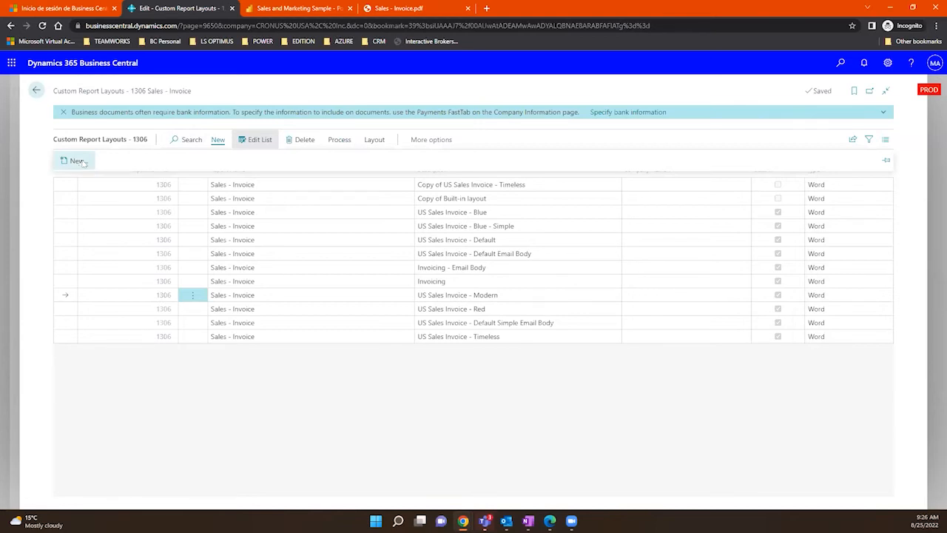
left_click(454, 274)
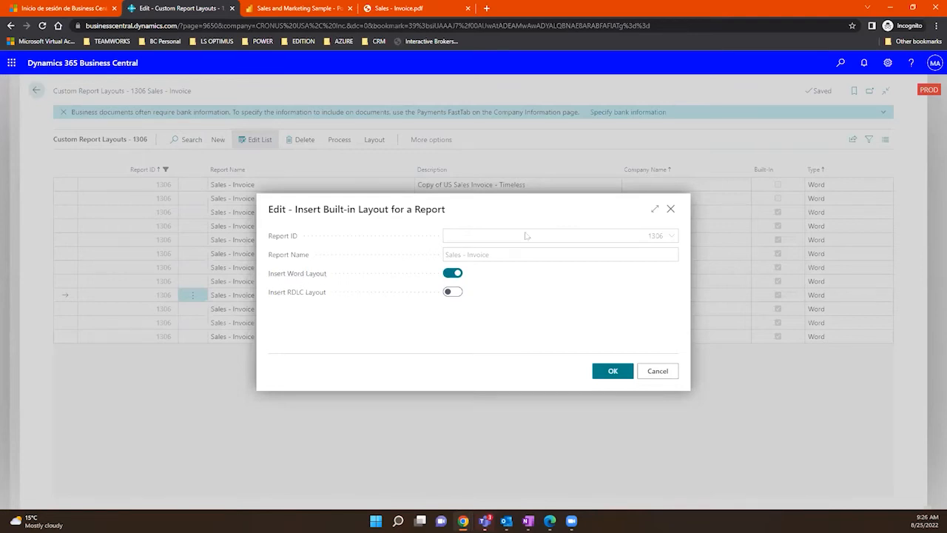
left_click_drag(303, 210, 442, 210)
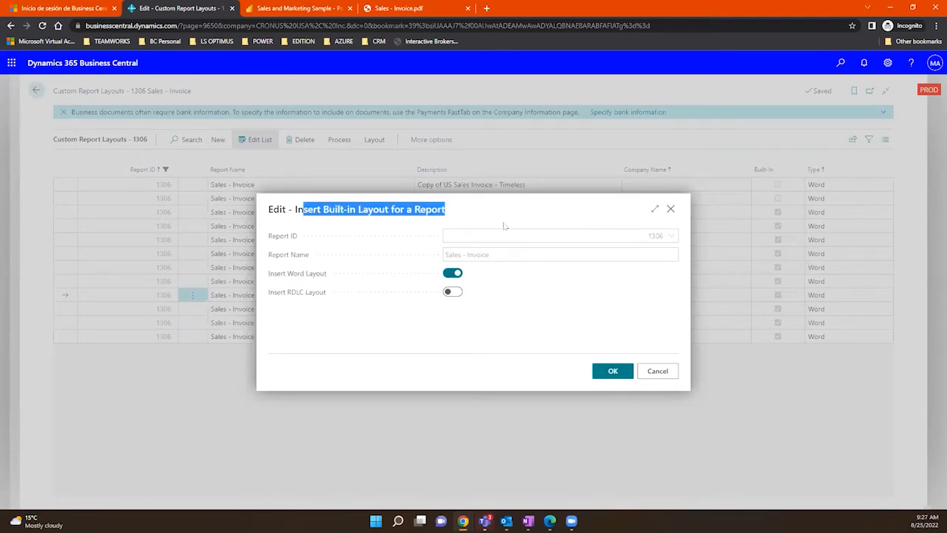
left_click(597, 370)
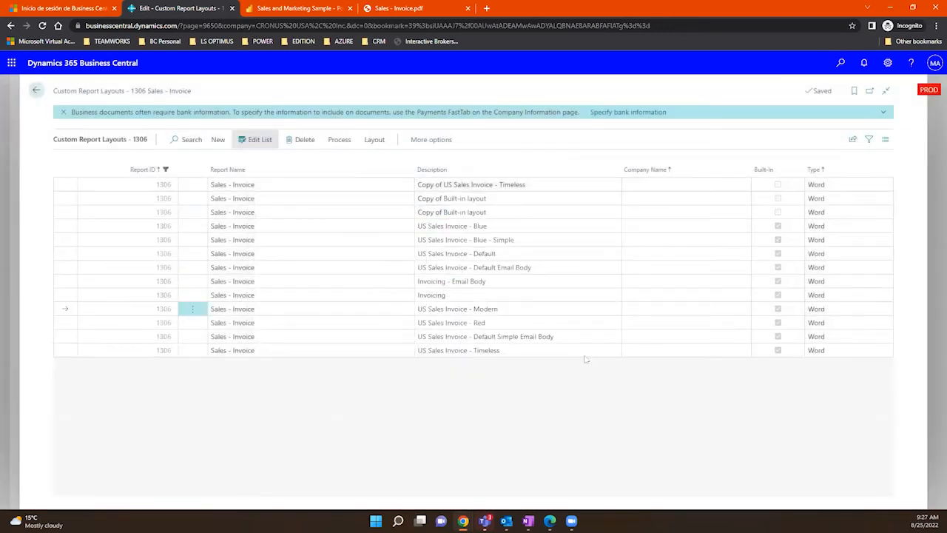
left_click(471, 190)
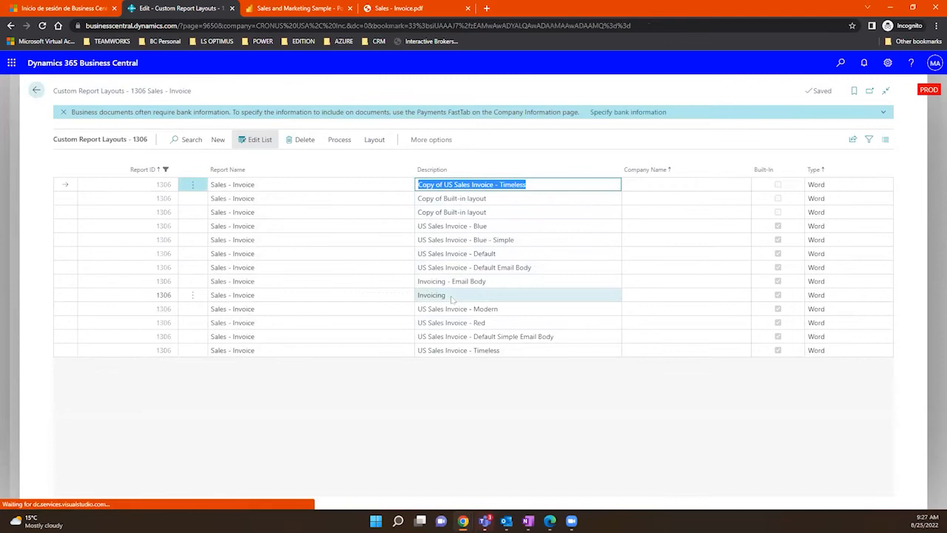
left_click(454, 298)
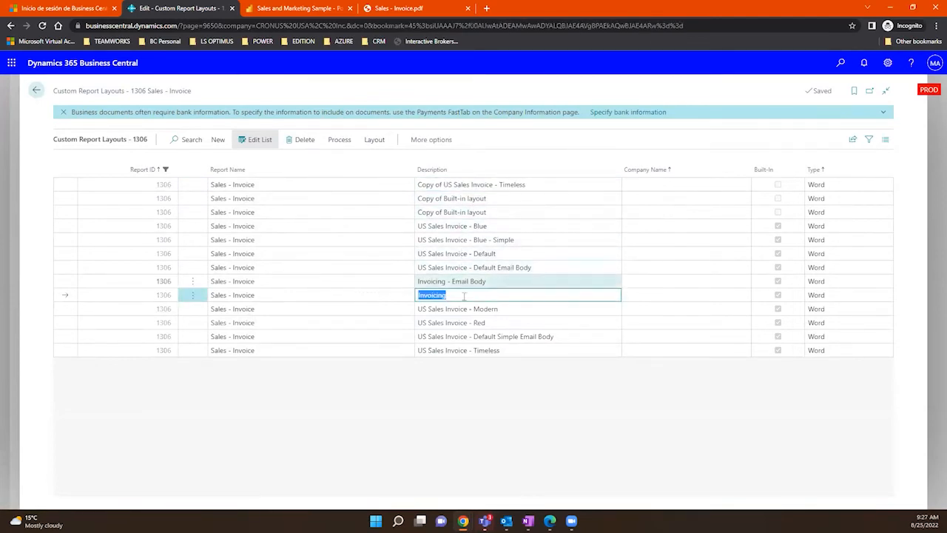
left_click(471, 212)
left_click(472, 200)
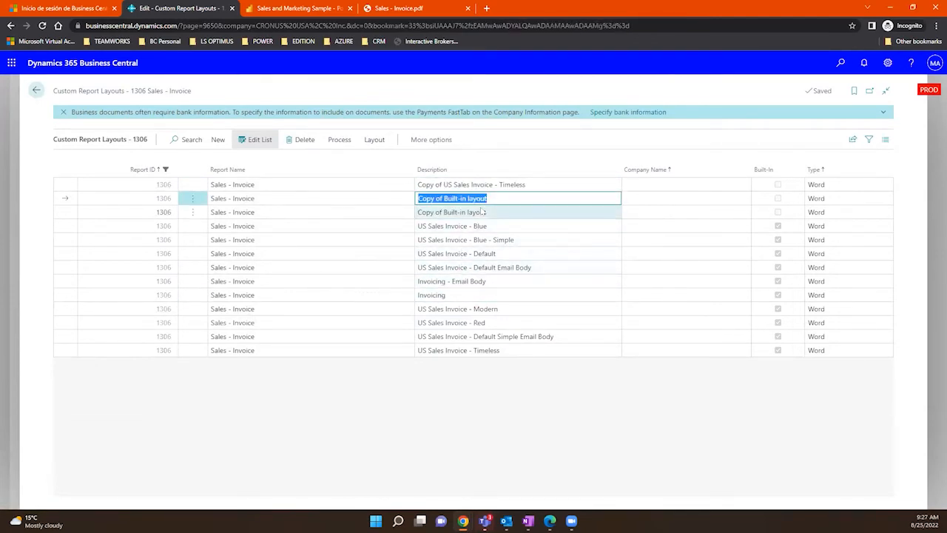
left_click(501, 213)
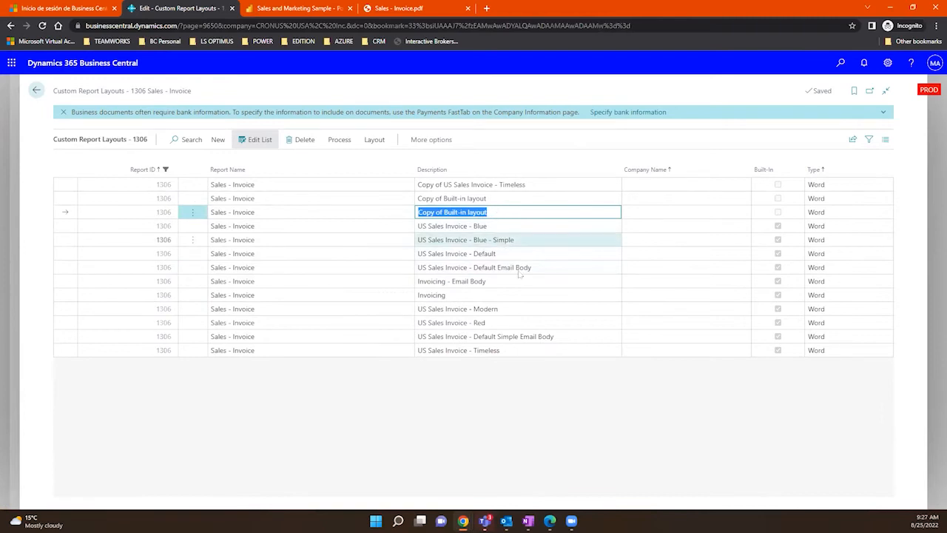
Copy the US Sales Invoice - Modern layout and select the new copy in the list
left_click(515, 310)
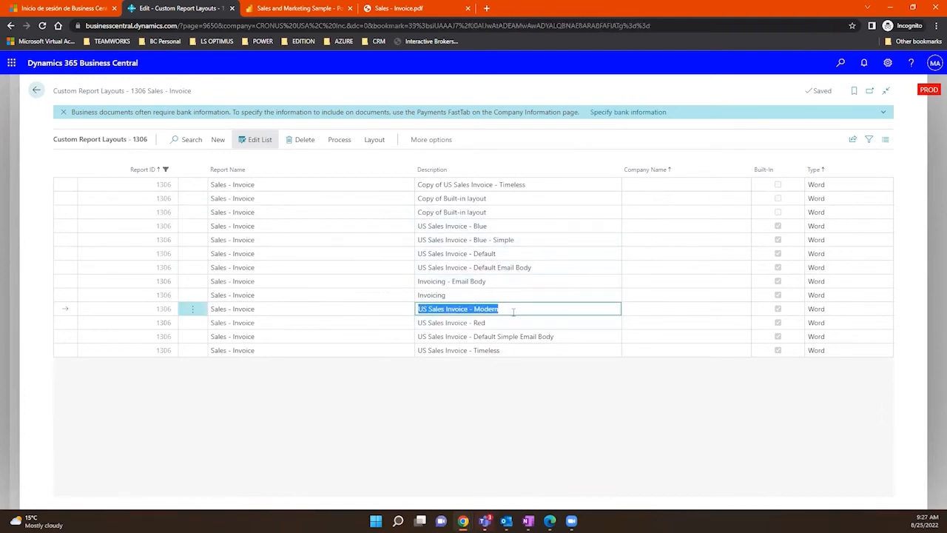
left_click(339, 139)
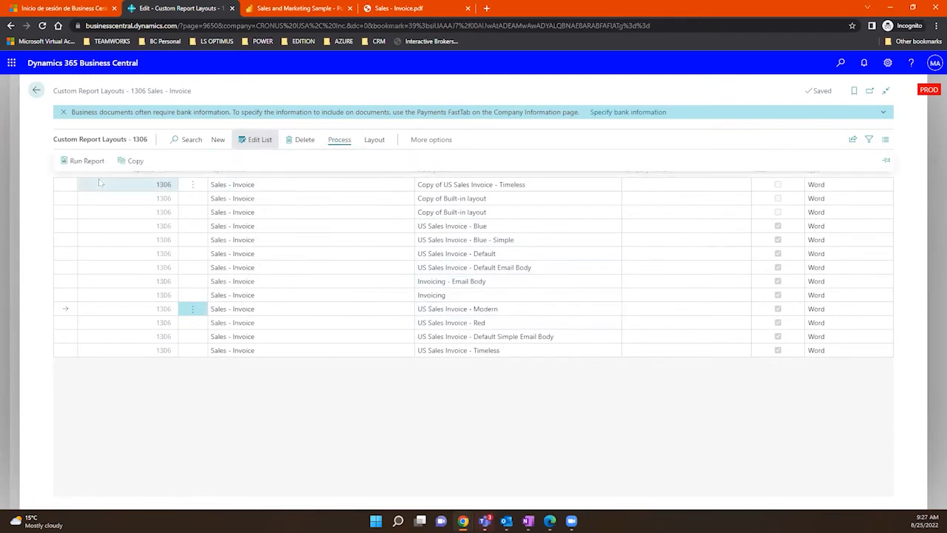
left_click(136, 160)
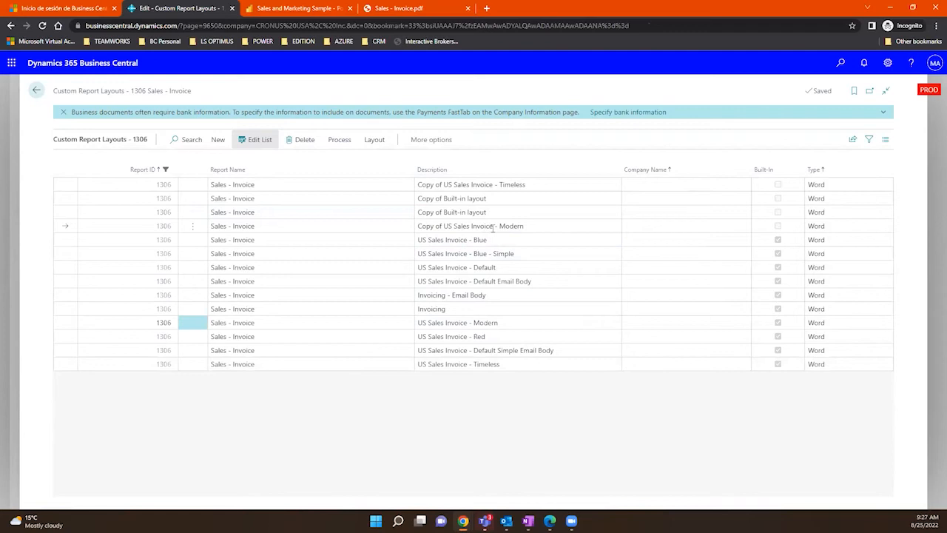
left_click(476, 326)
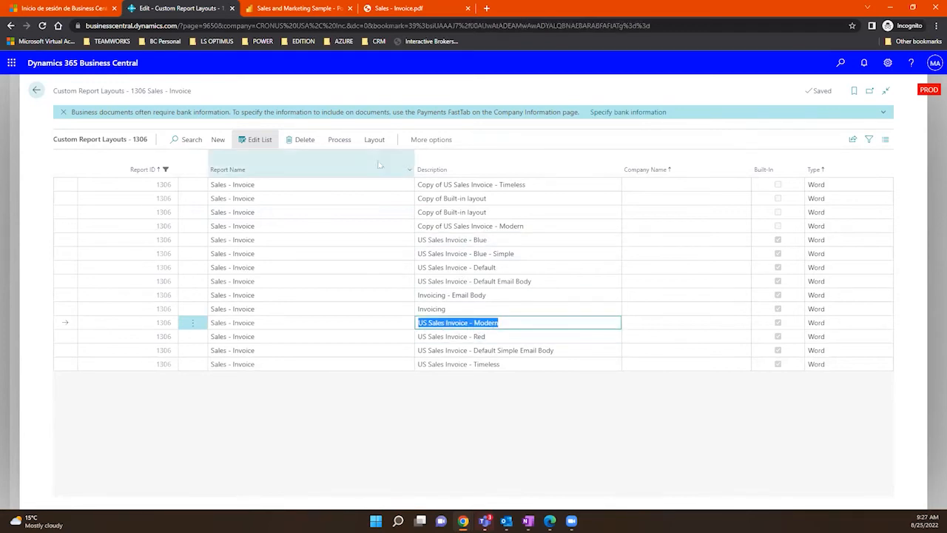
left_click(339, 140)
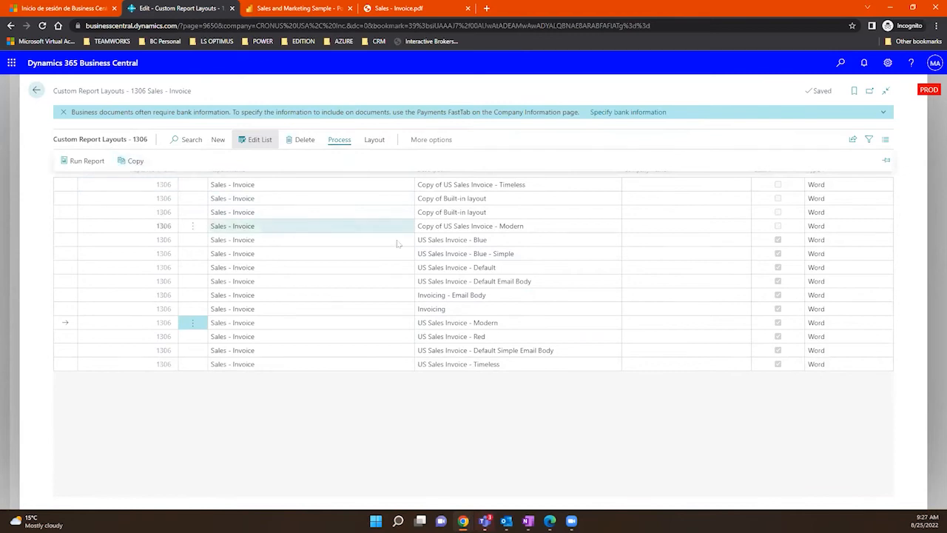
left_click(503, 228)
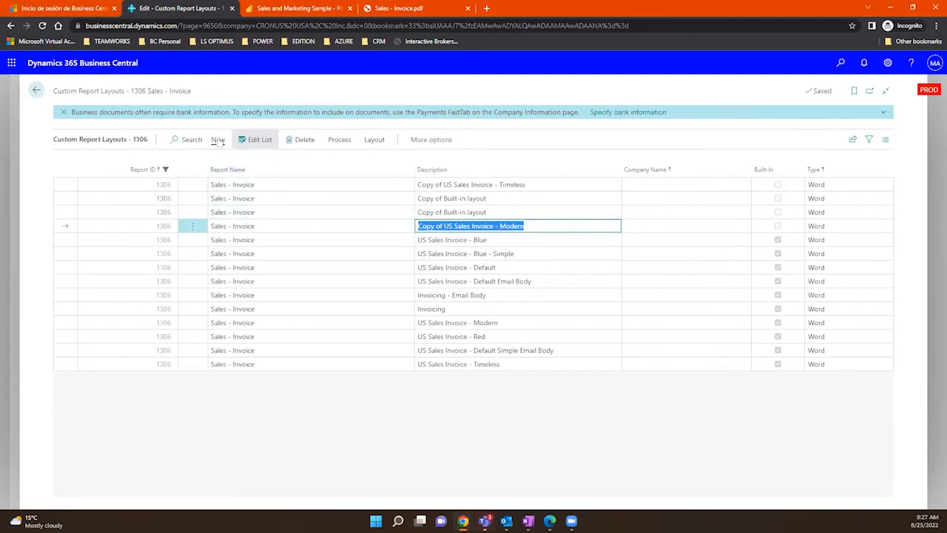
Rename the first Copy of Built-in layout entry as REPORT FROM SCRATCH
left_click(504, 199)
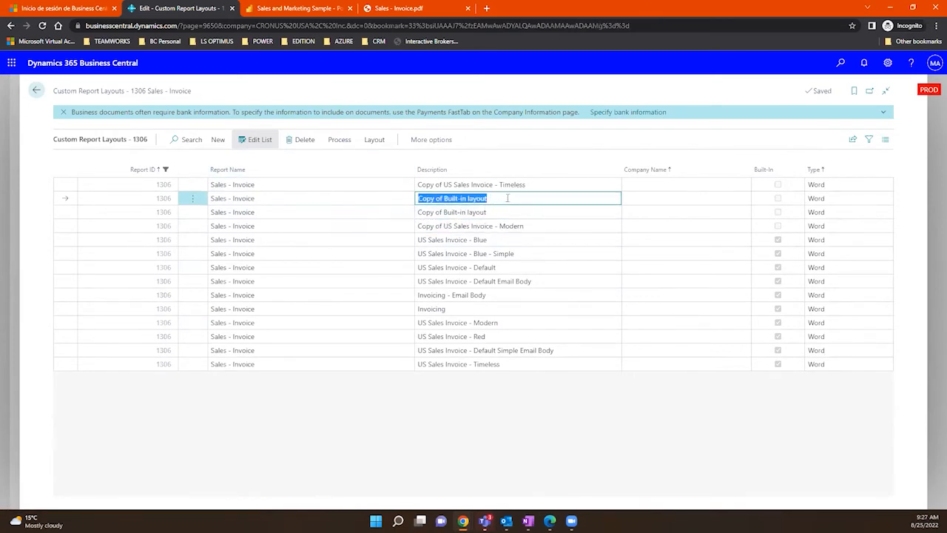
left_click(507, 198)
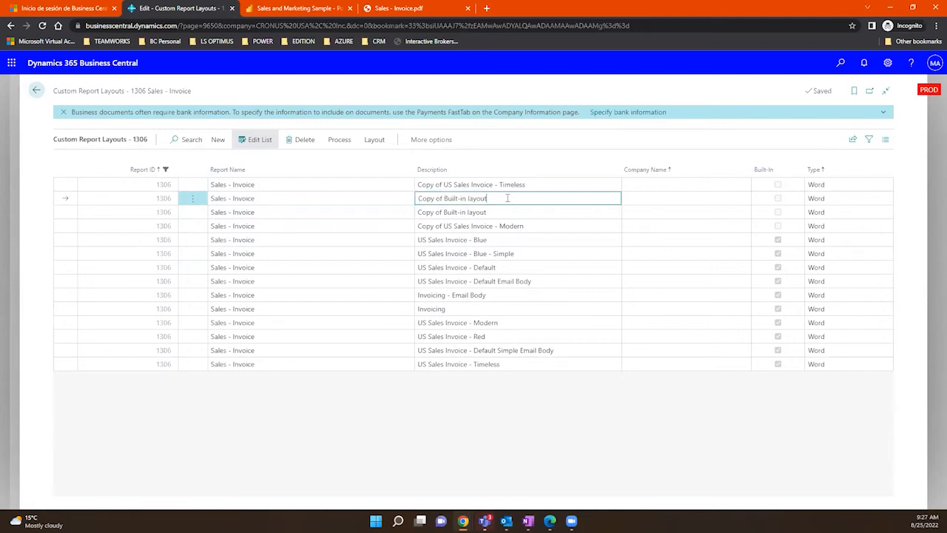
left_click_drag(508, 198, 398, 203)
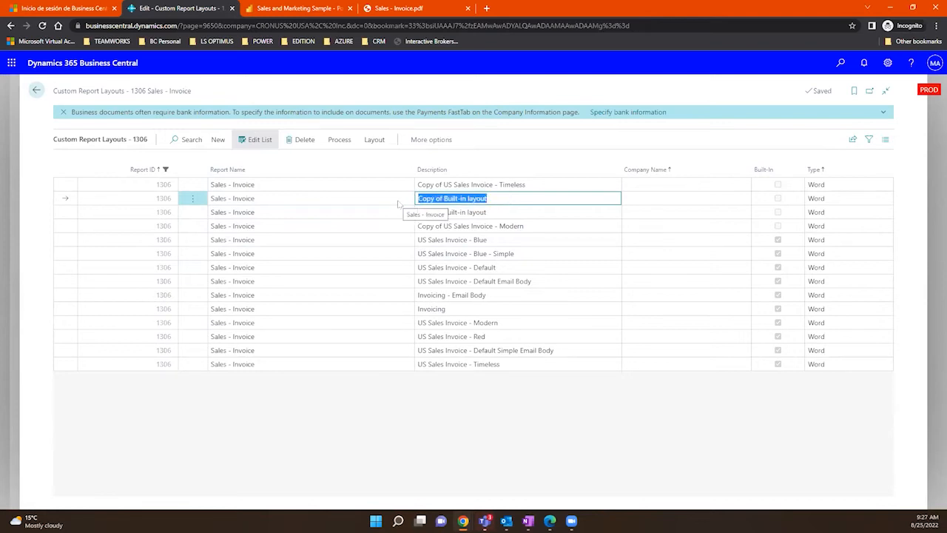
type("REPORT FRO")
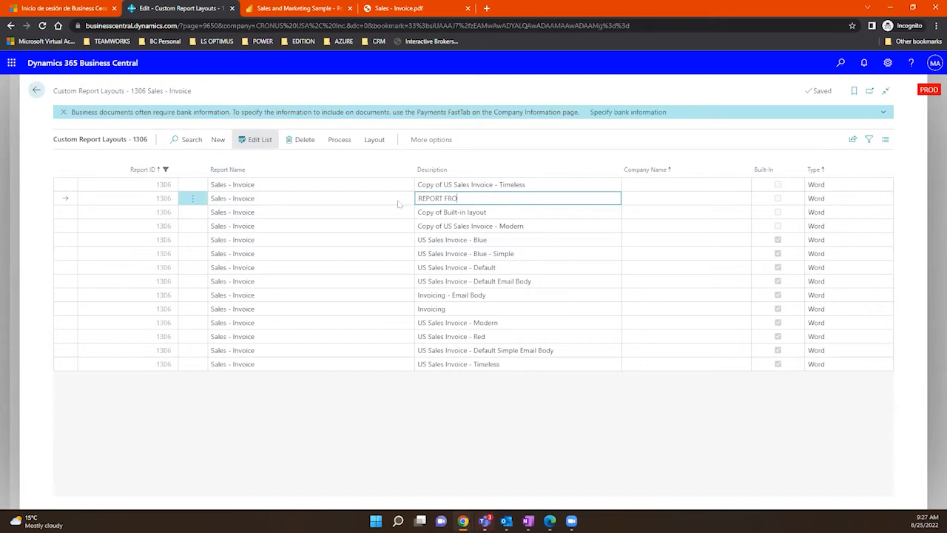
type("M SCRATCH")
left_click(439, 213)
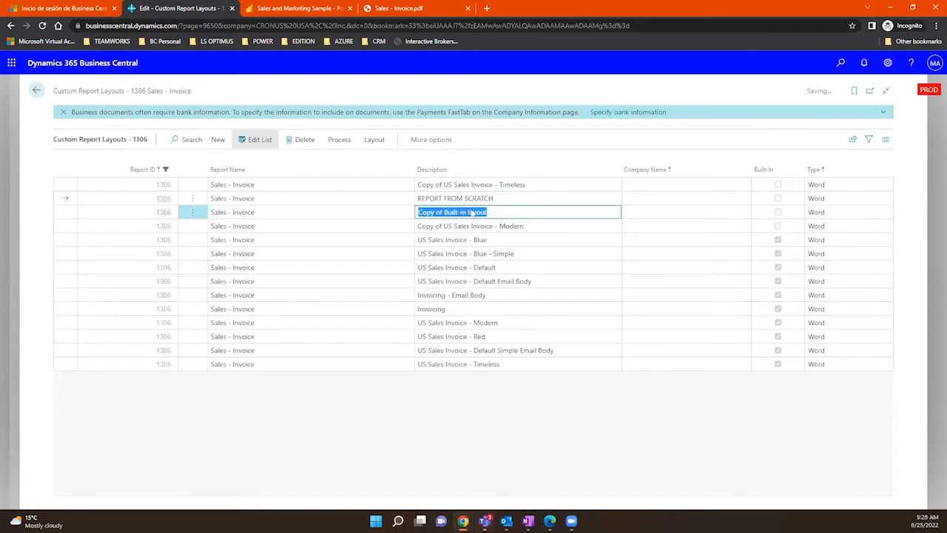
Rename the copied modern layout as WEbinar US Sales Invoice - Modern, and check its type
left_click(473, 240)
left_click(467, 226)
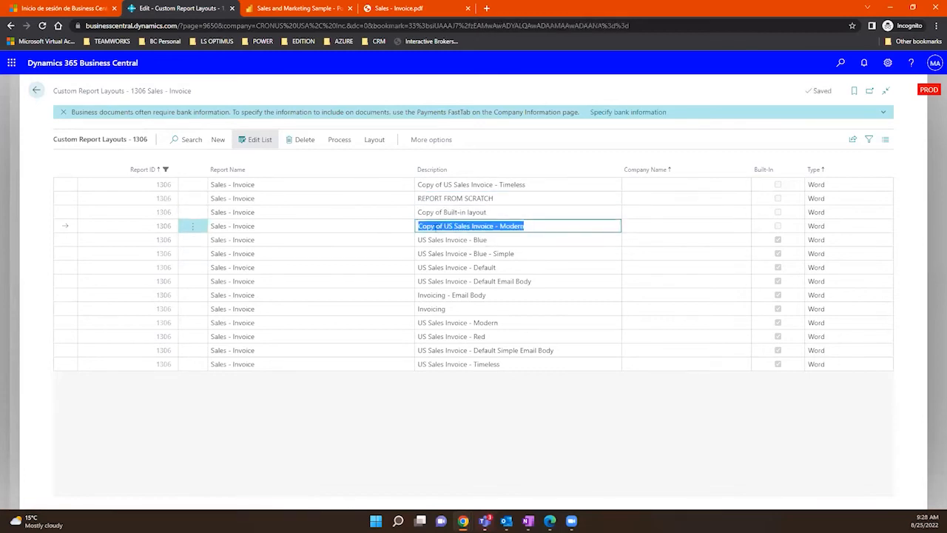
left_click(436, 227)
left_click_drag(435, 227, 418, 227)
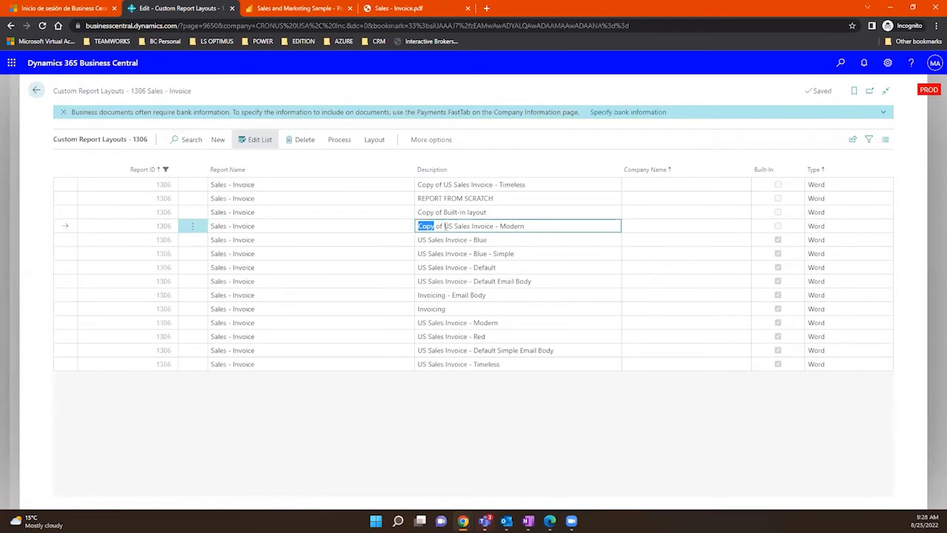
left_click_drag(445, 227, 398, 225)
type("WEbinar")
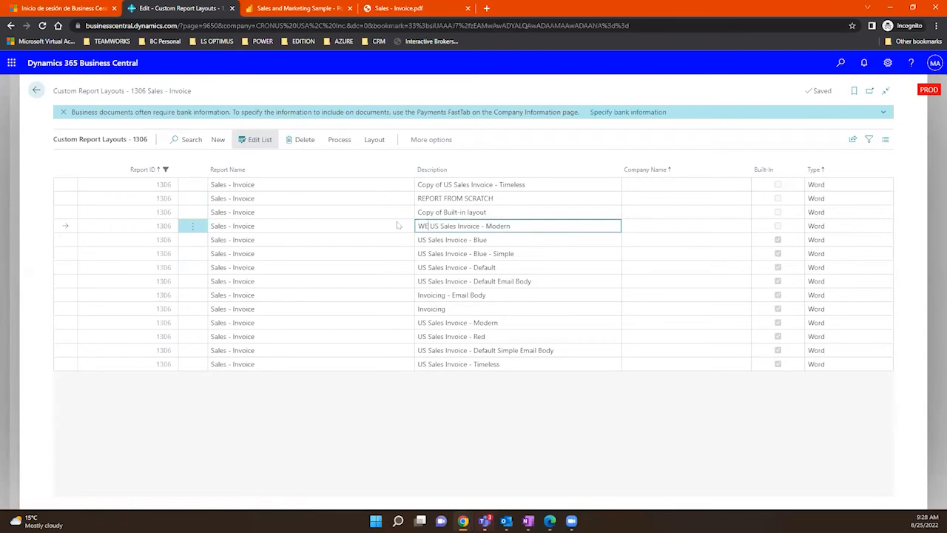
key("BackSpace")
key("Tab")
key("shift+Tab")
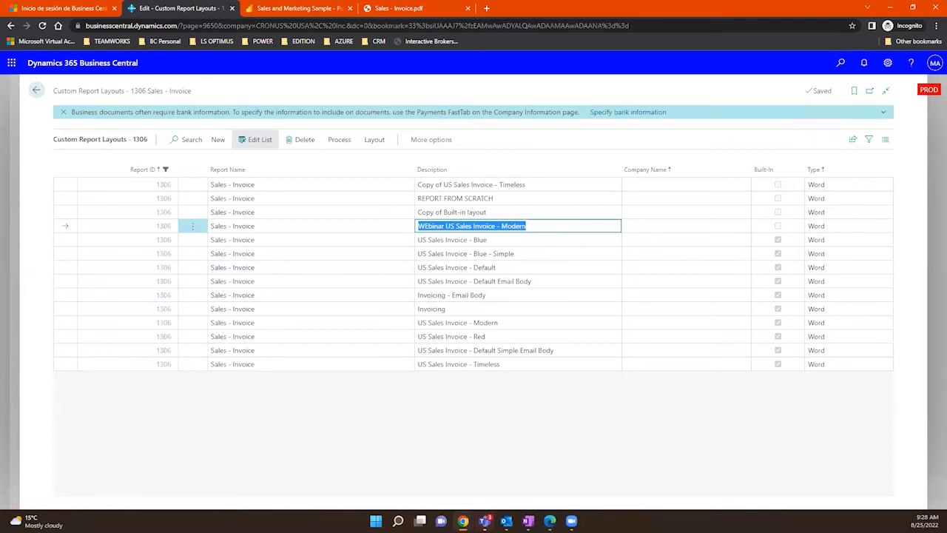
left_click(860, 231)
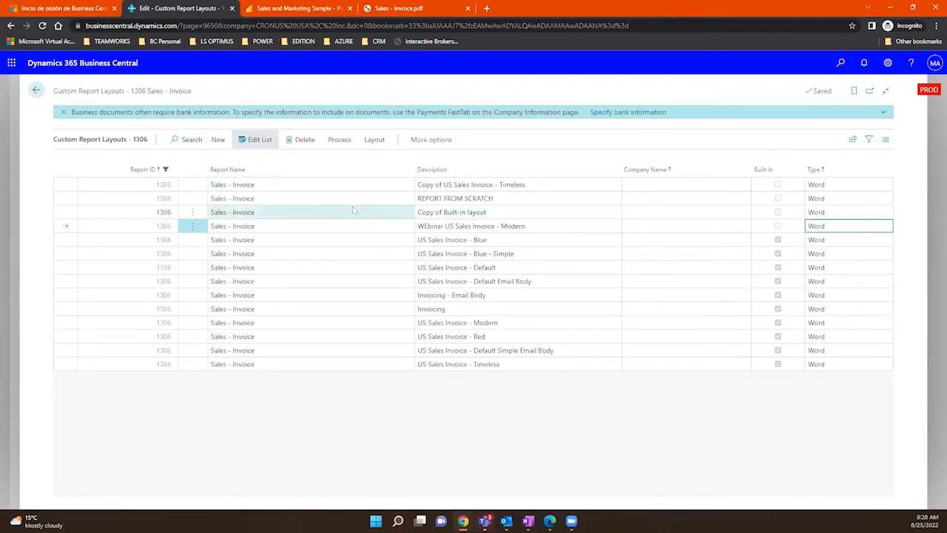
Return to Report Layout Selection, select Purchase - Order 1322, and take the list out of edit mode to review its actions
left_click(38, 91)
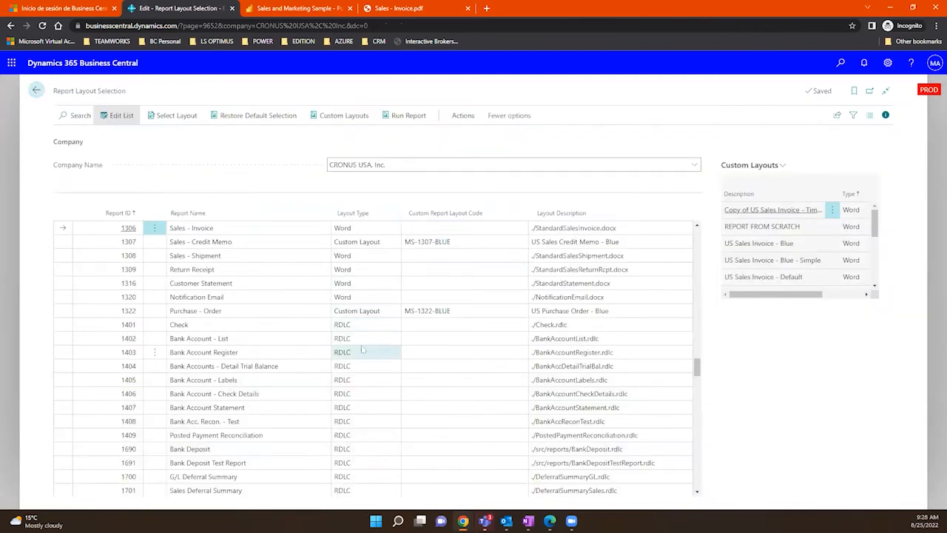
left_click(364, 352)
left_click(369, 330)
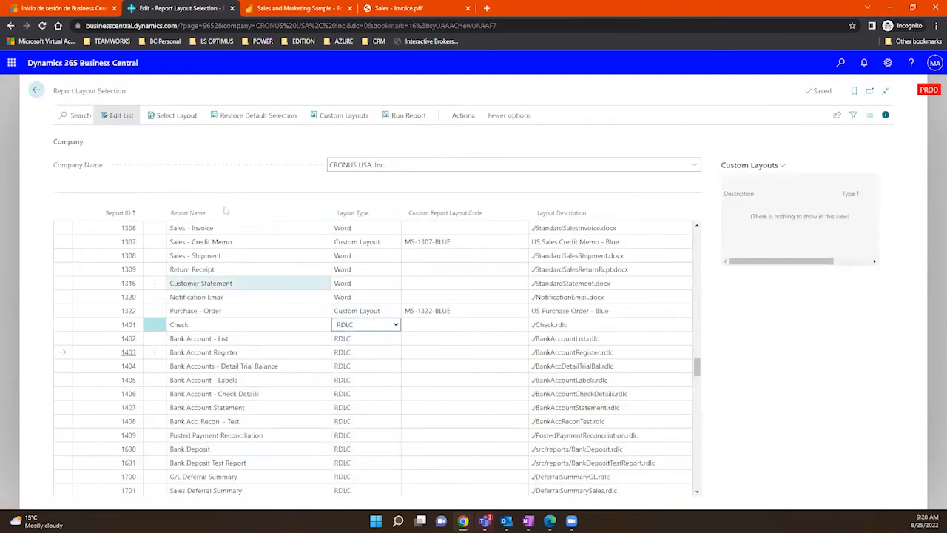
left_click(462, 116)
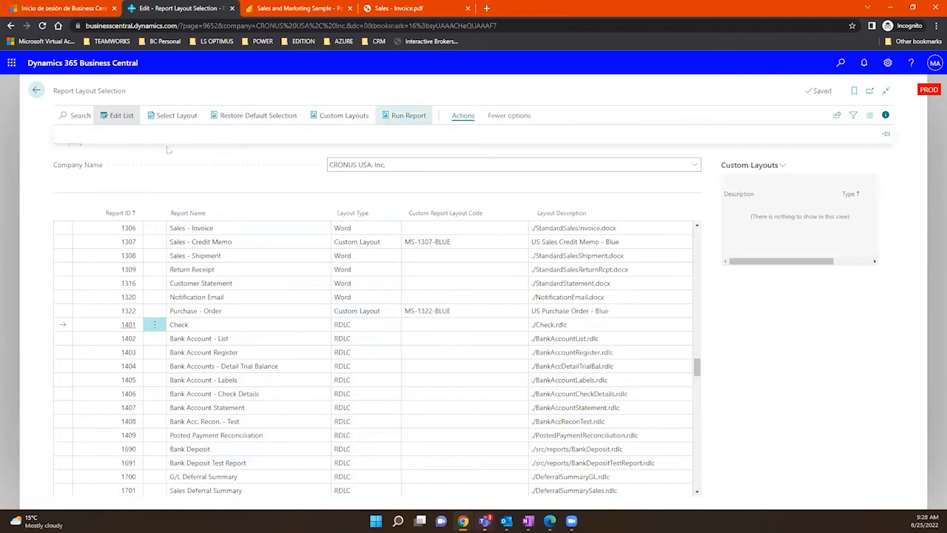
left_click(434, 311)
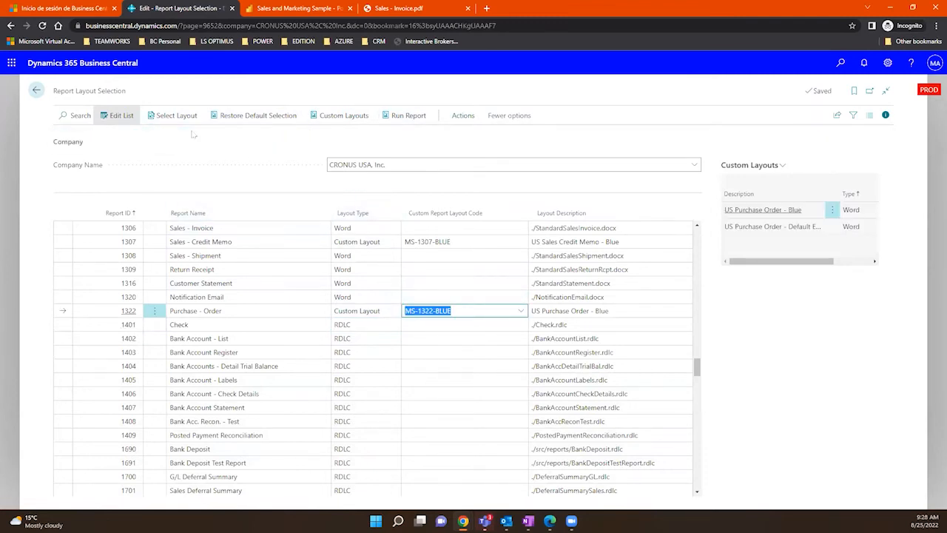
left_click(122, 116)
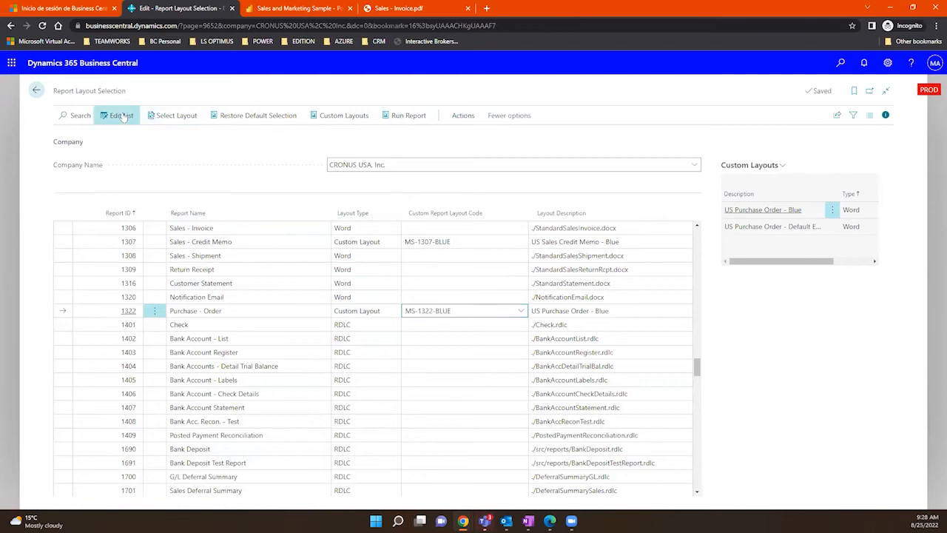
left_click(462, 115)
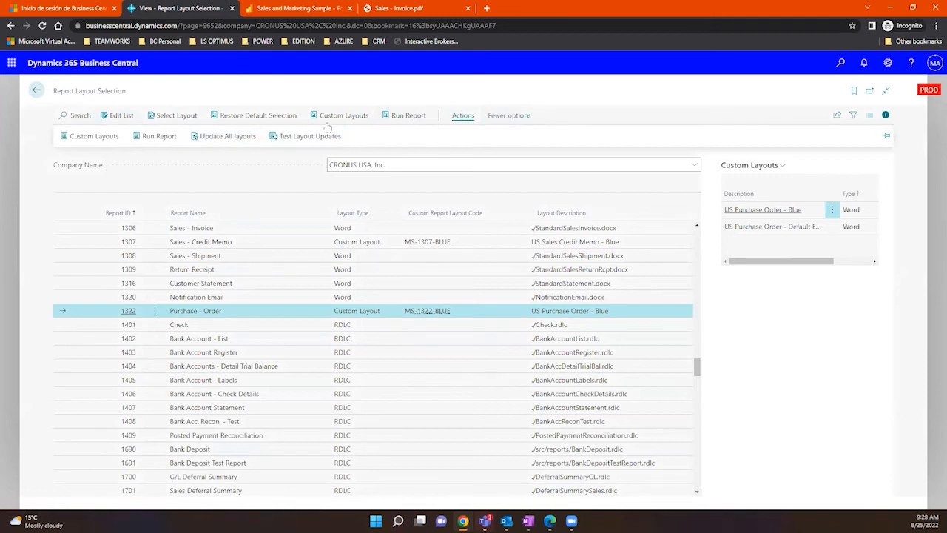
Check the custom layouts offered for Purchase - Order 1322, and open a new layout form from its Report Layouts list
left_click(174, 117)
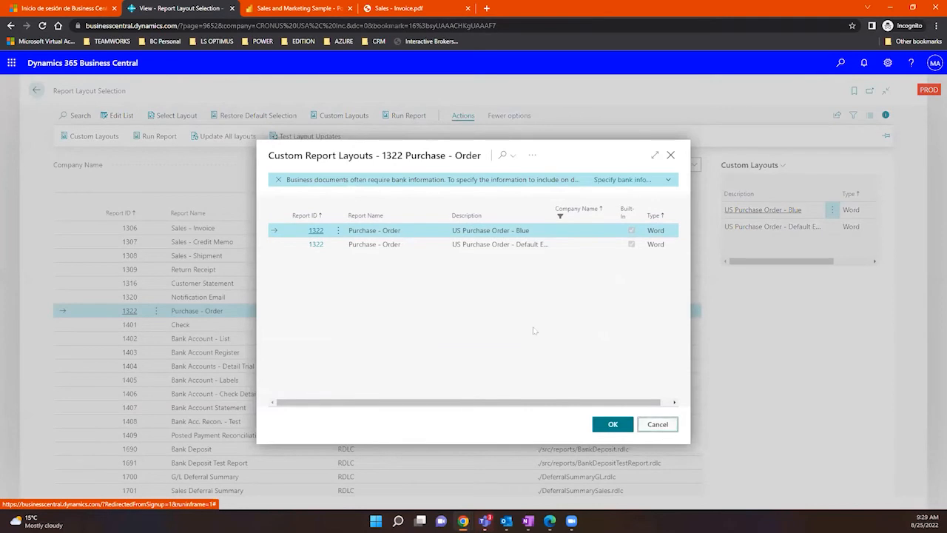
left_click(670, 155)
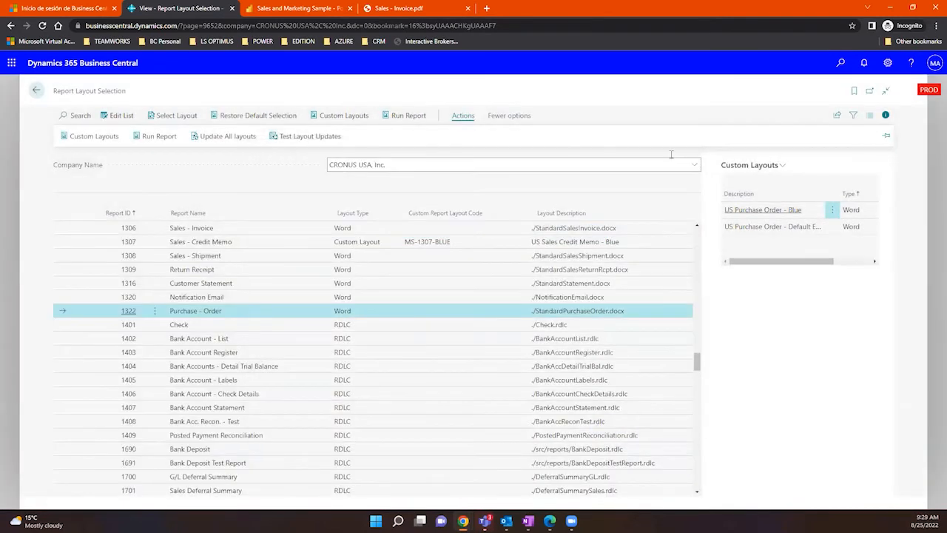
left_click(168, 117)
left_click(151, 109)
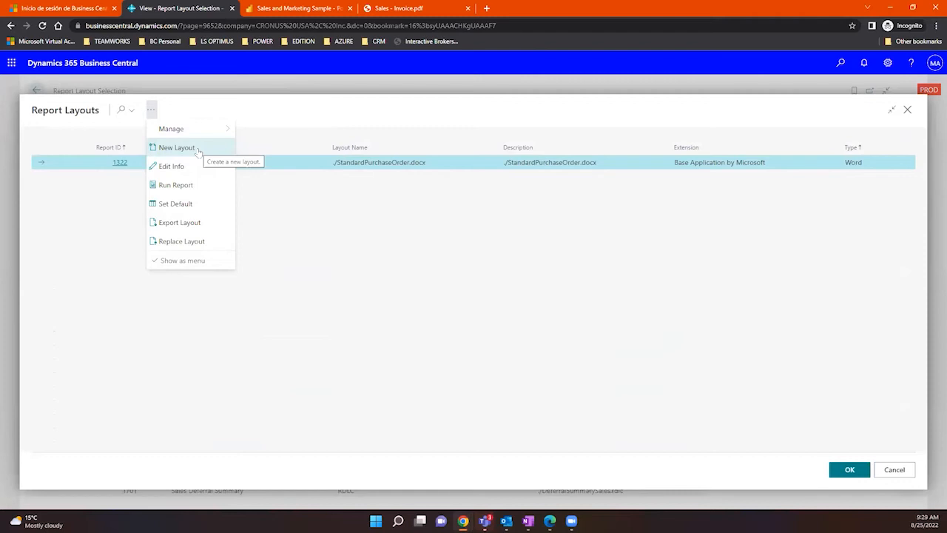
left_click(197, 148)
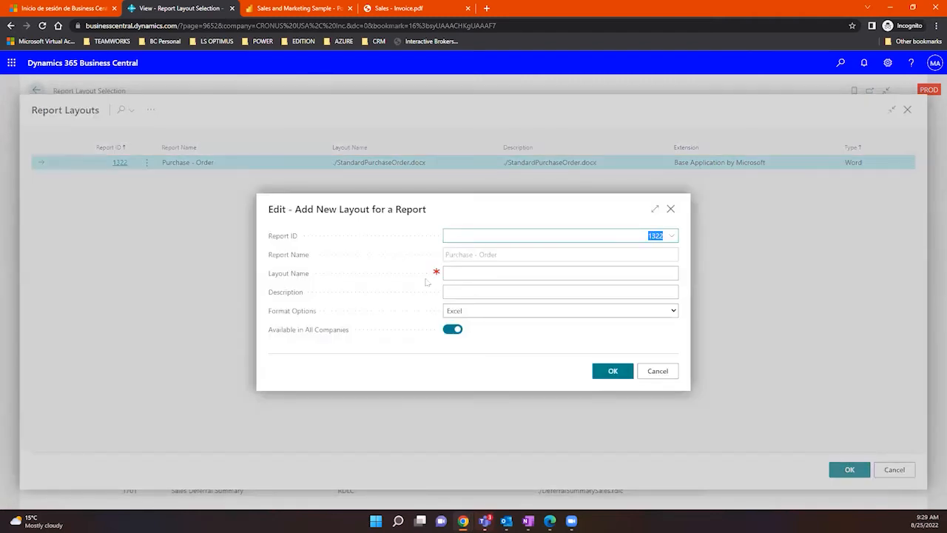
Review the format options for a new report layout, and close the form and the Report Layouts list without adding one
left_click(609, 311)
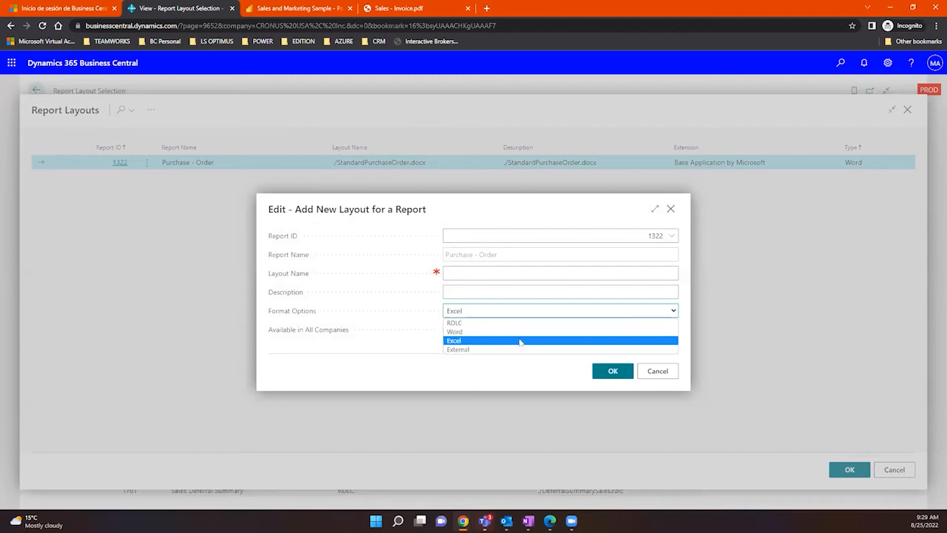
left_click(377, 352)
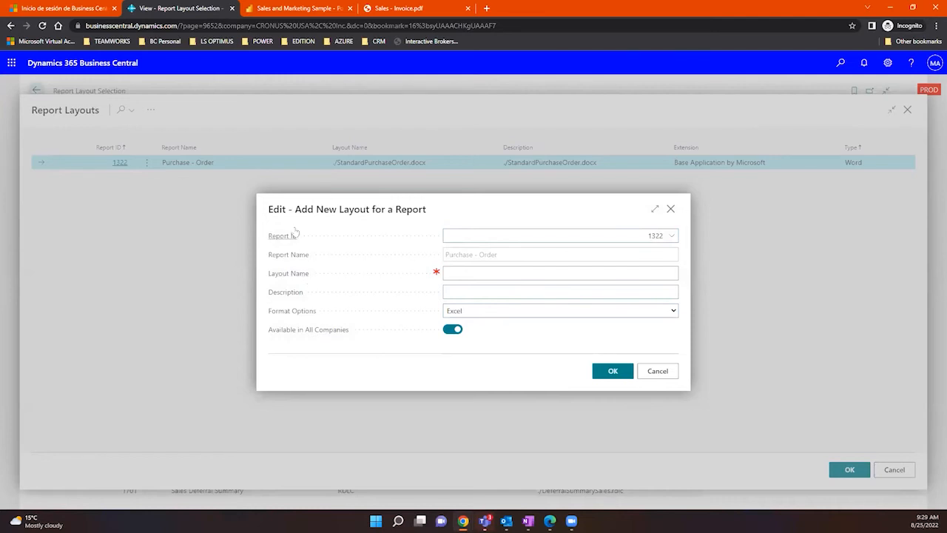
left_click(671, 209)
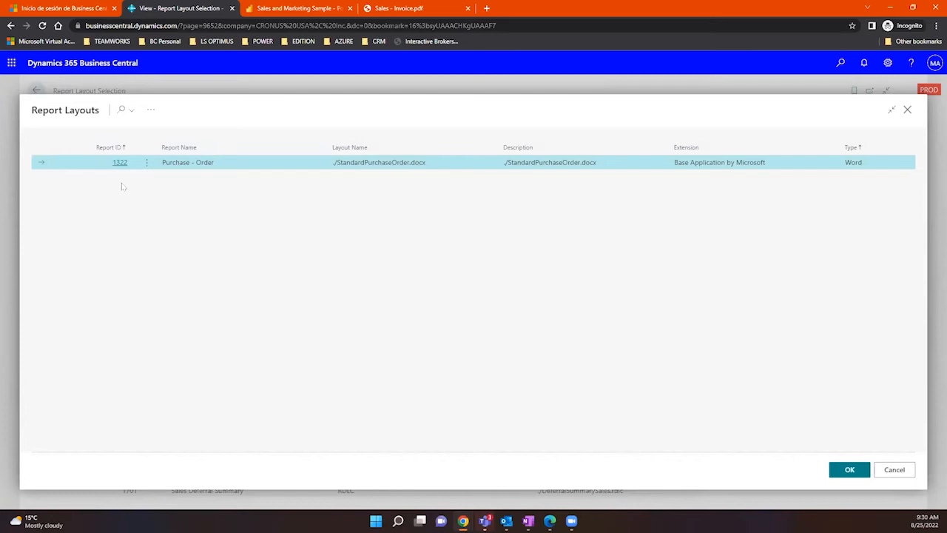
left_click(907, 111)
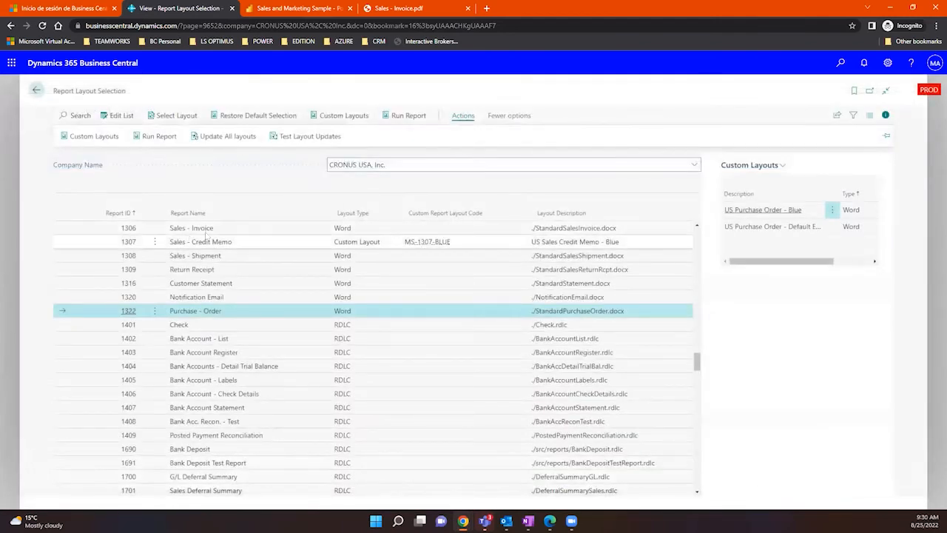
Select Sales - Invoice 1306 in Report Layout Selection and open its custom layouts
left_click(244, 323)
left_click(239, 316)
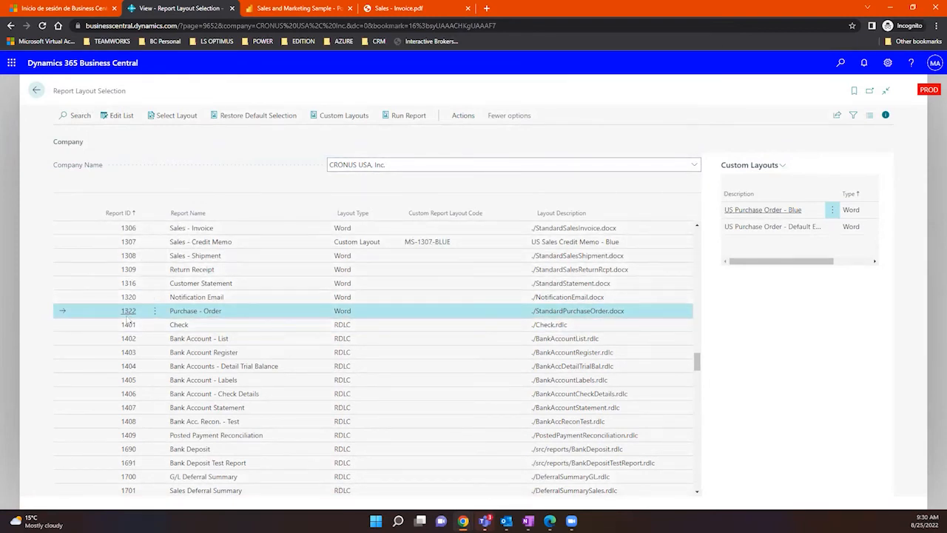
left_click(166, 231)
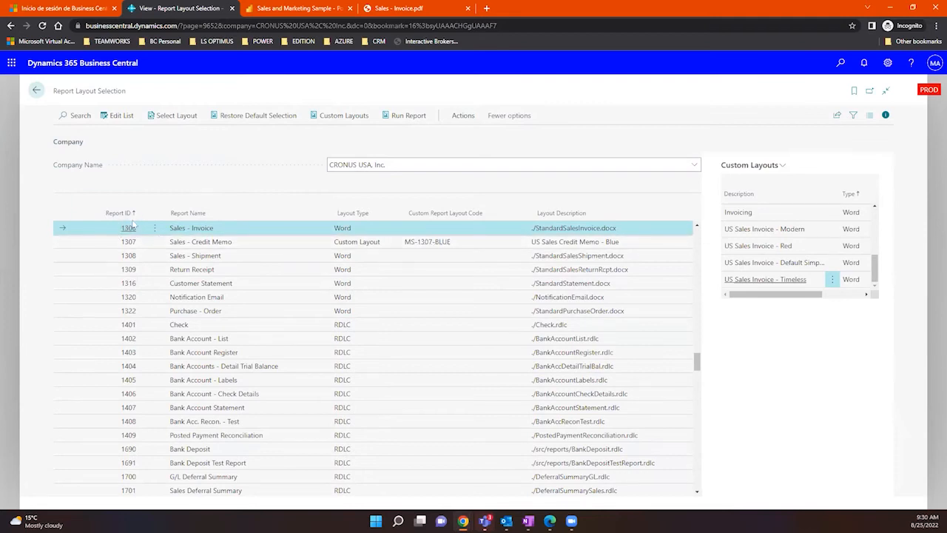
left_click(352, 121)
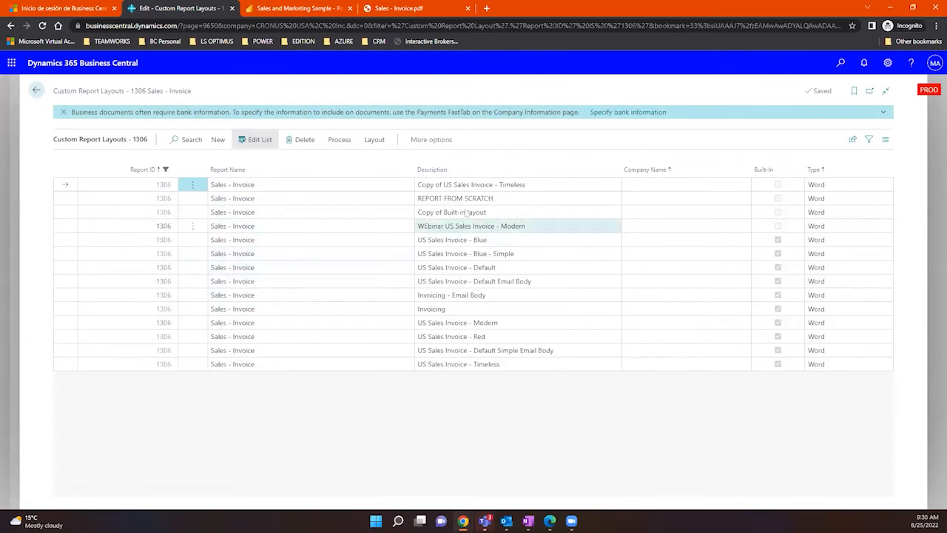
Go through the copied and built-in layout descriptions of report 1306, from the Timeless copy to US Sales Invoice - Default Email Body
left_click(474, 184)
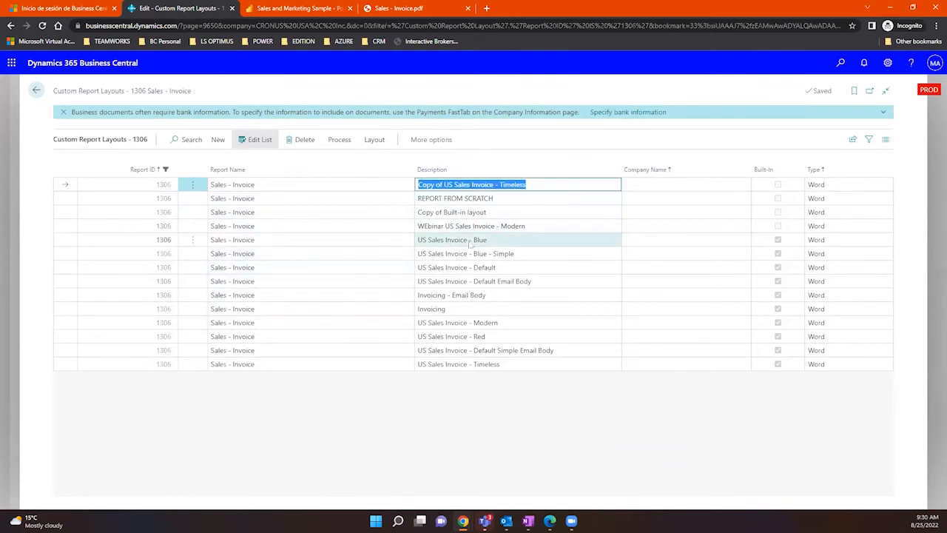
left_click(471, 239)
left_click(497, 254)
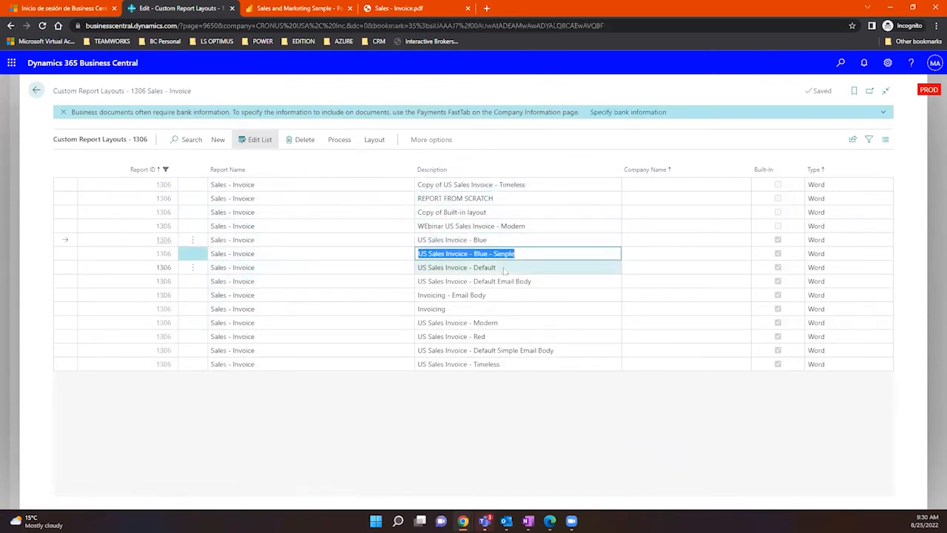
left_click(501, 268)
left_click(508, 281)
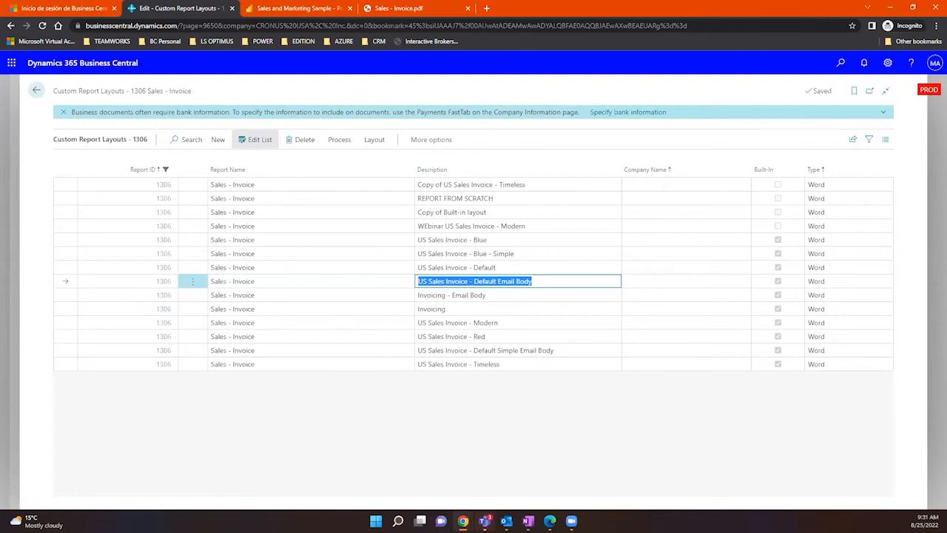
Select the WEbinar US Sales Invoice - Modern layout and review its processing and layout actions
left_click(528, 228)
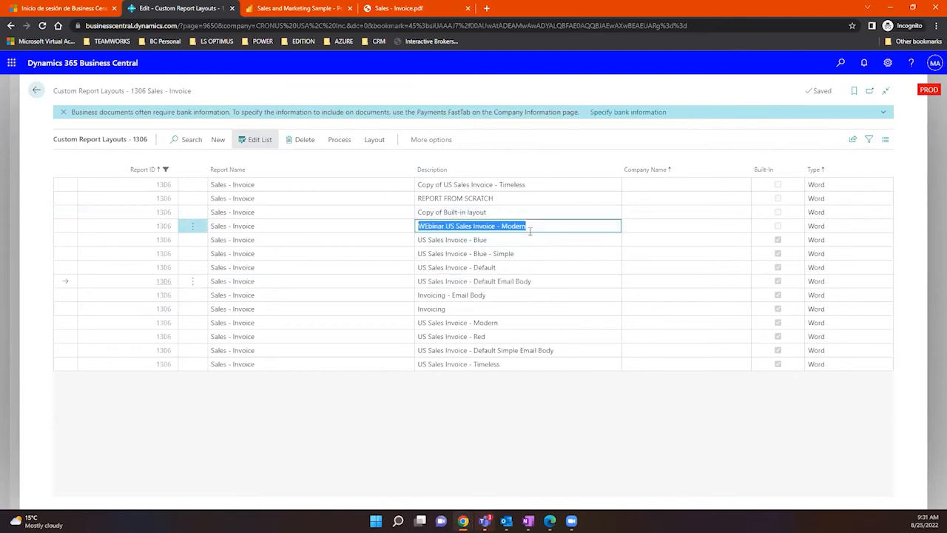
left_click(339, 142)
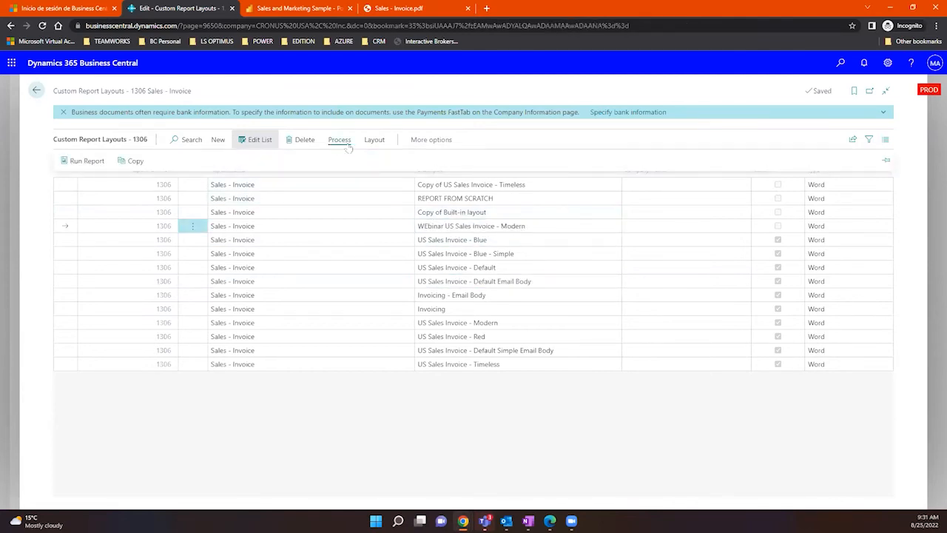
left_click(373, 141)
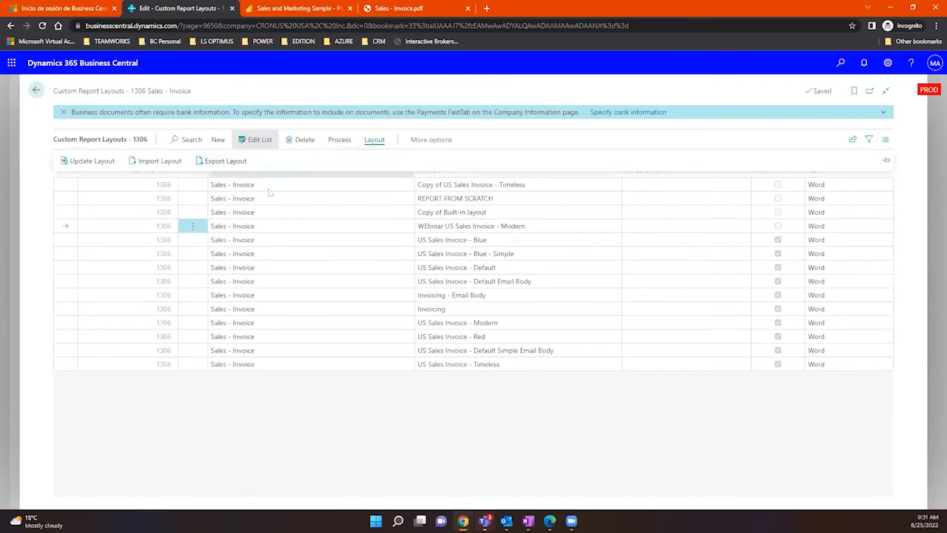
Correct the capitalization of the webinar layout's description to Webinar US Sales Invoice - Modern
left_click(429, 228)
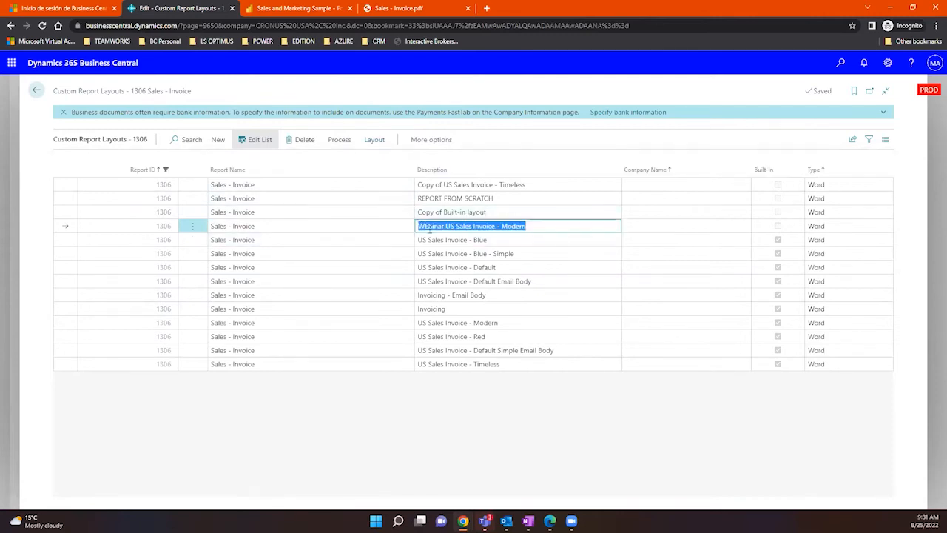
left_click(429, 225)
key("BackSpace")
type("e")
key("Tab")
key("shift+Tab")
Compare the built-in US Sales Invoice - Modern with its webinar copy, and check the copy's import options and type
left_click(473, 324)
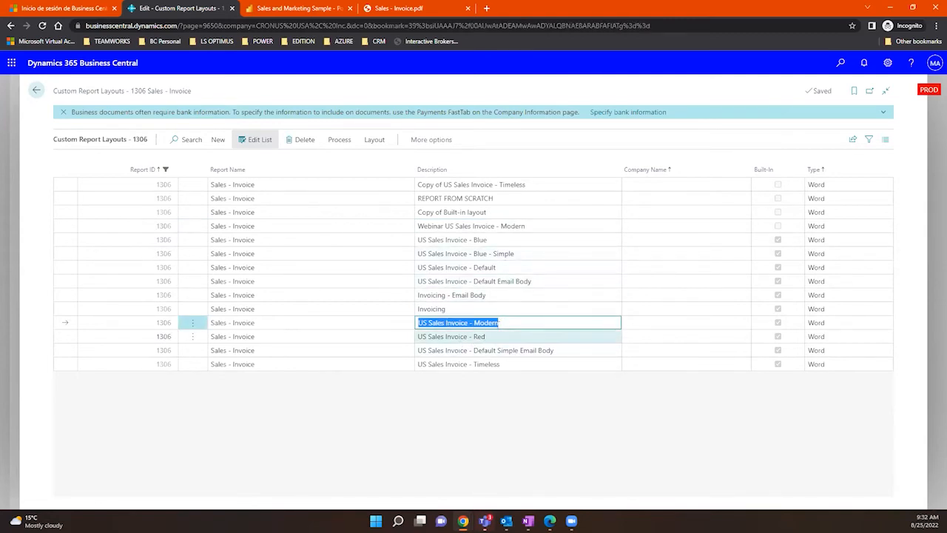
left_click(505, 227)
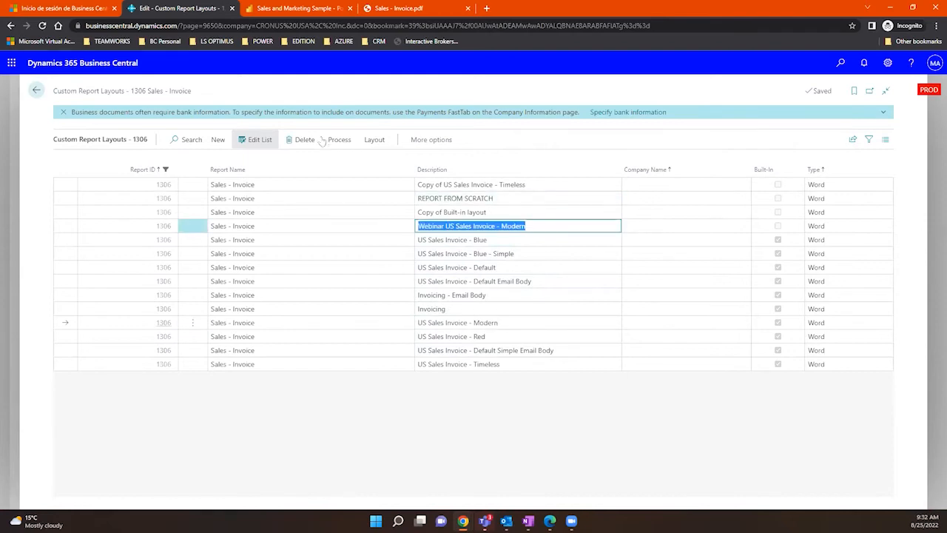
left_click(339, 140)
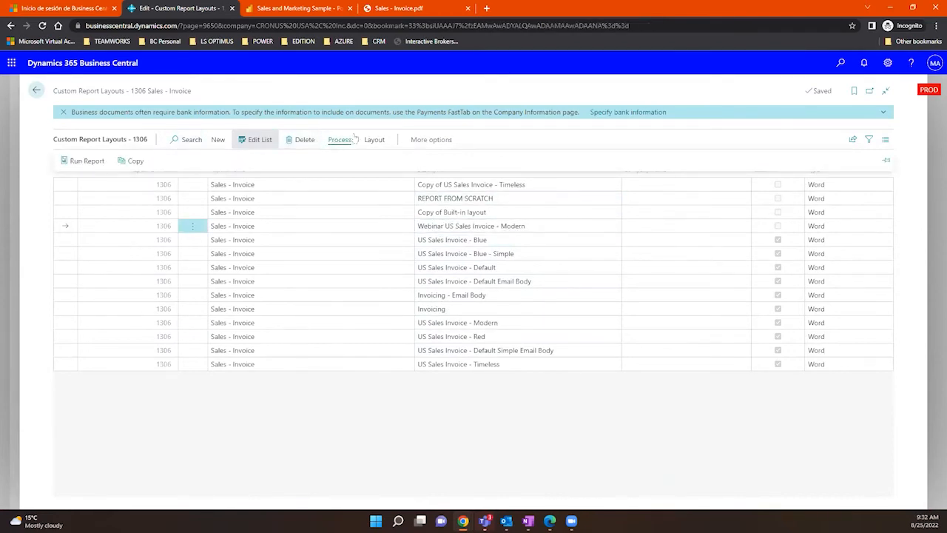
left_click(374, 142)
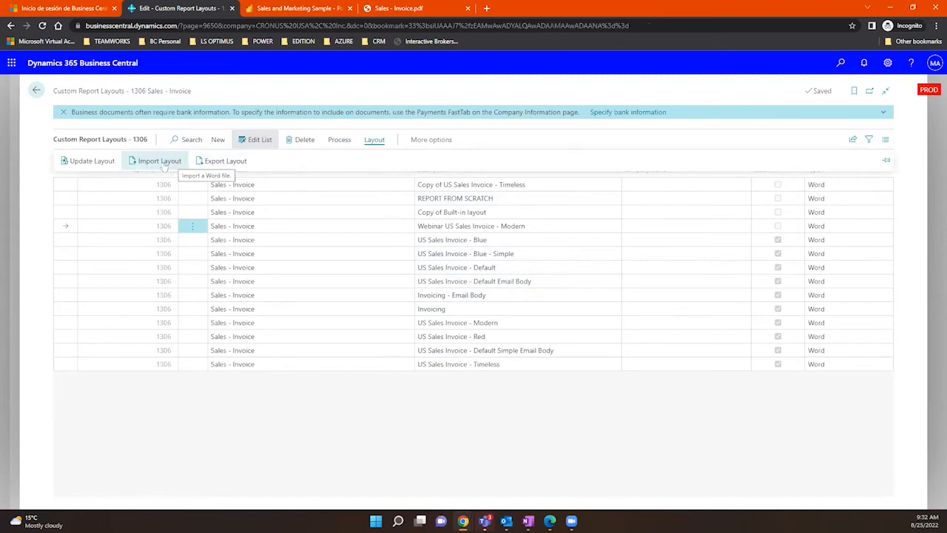
left_click(834, 232)
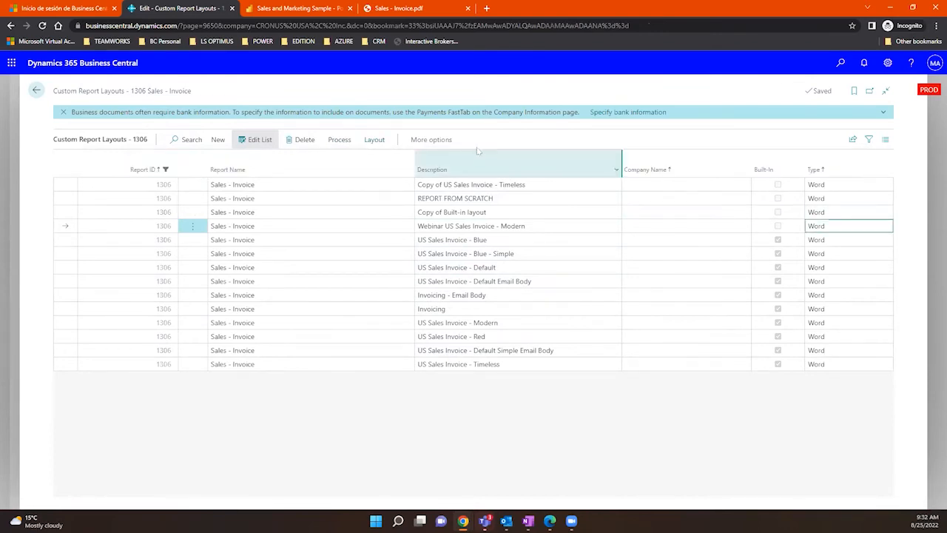
Export the Webinar US Sales Invoice - Modern layout as a Word file, open it in Word and enable editing
left_click(338, 140)
left_click(374, 139)
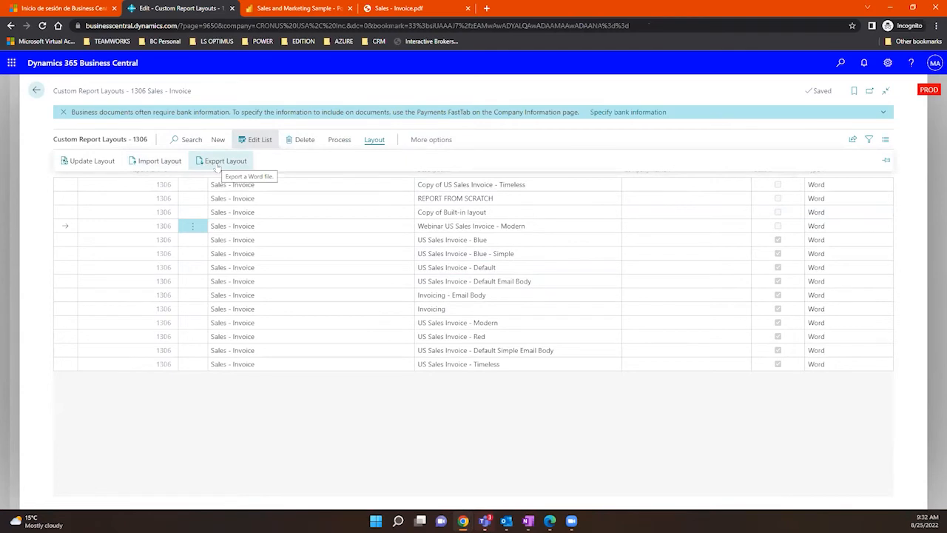
left_click(218, 167)
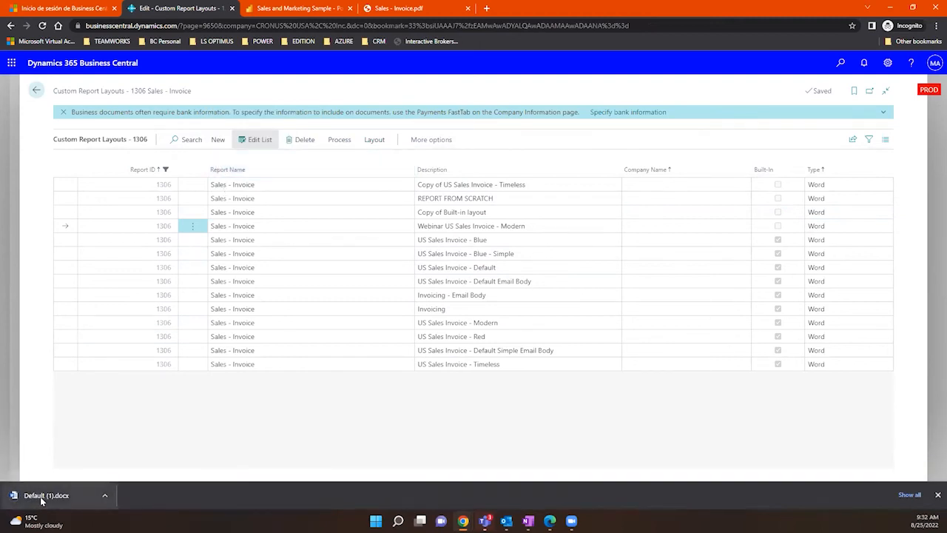
left_click(40, 496)
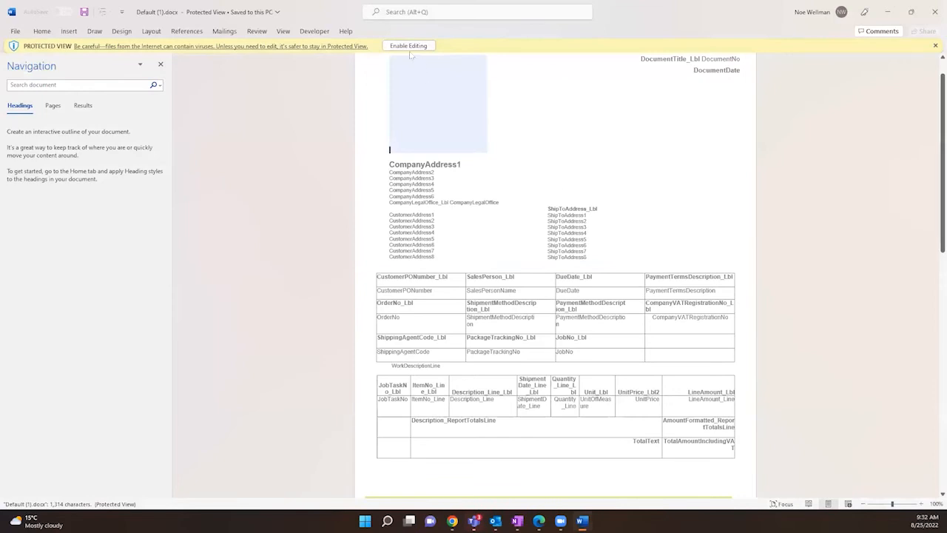
left_click(407, 47)
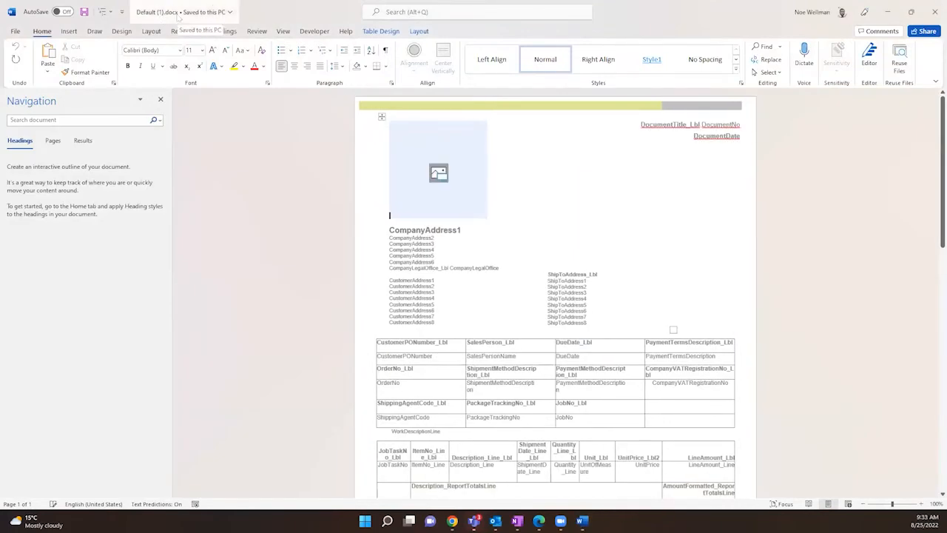
Examine the layout document's placeholder fields, from the company address through the invoice lines and totals to the footer
left_click(432, 230)
scroll(451, 231, "down", 1)
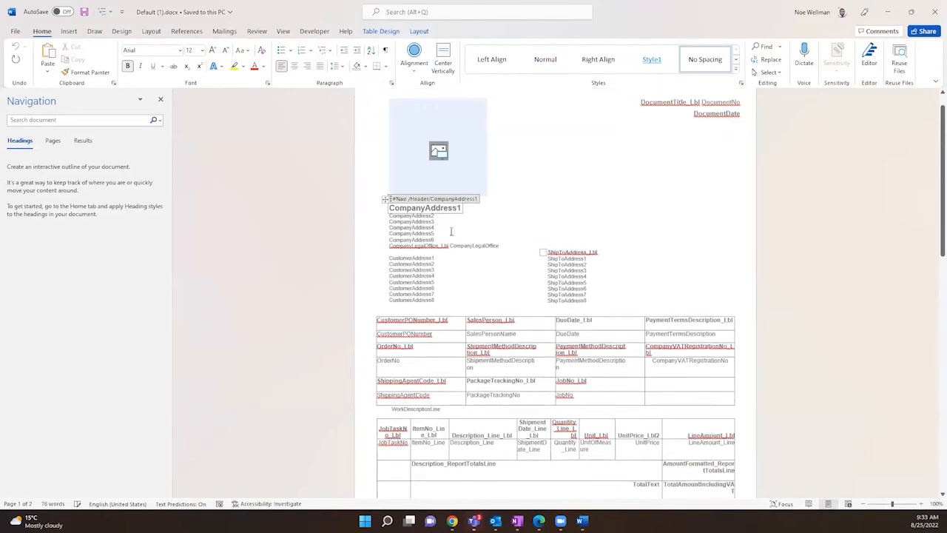
scroll(450, 232, "down", 1)
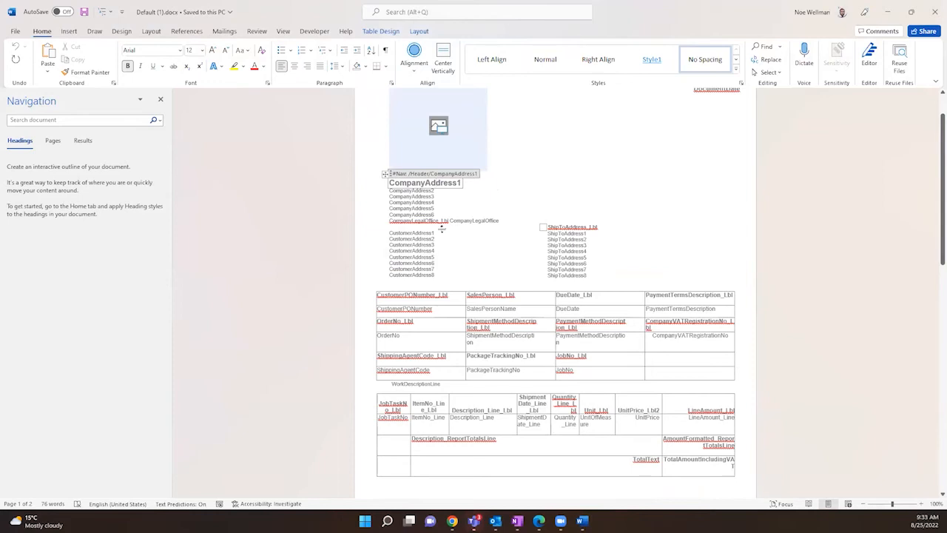
scroll(436, 252, "down", 2)
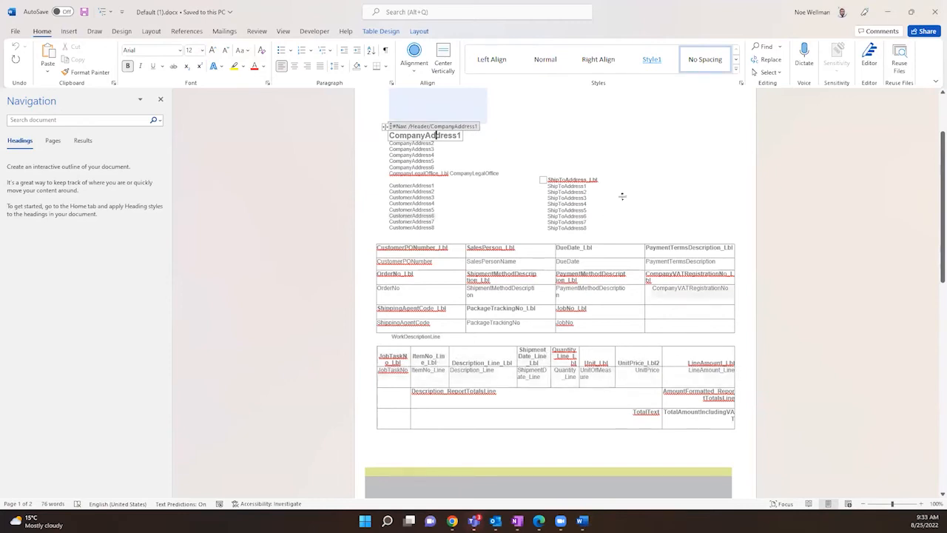
scroll(665, 152, "down", 4)
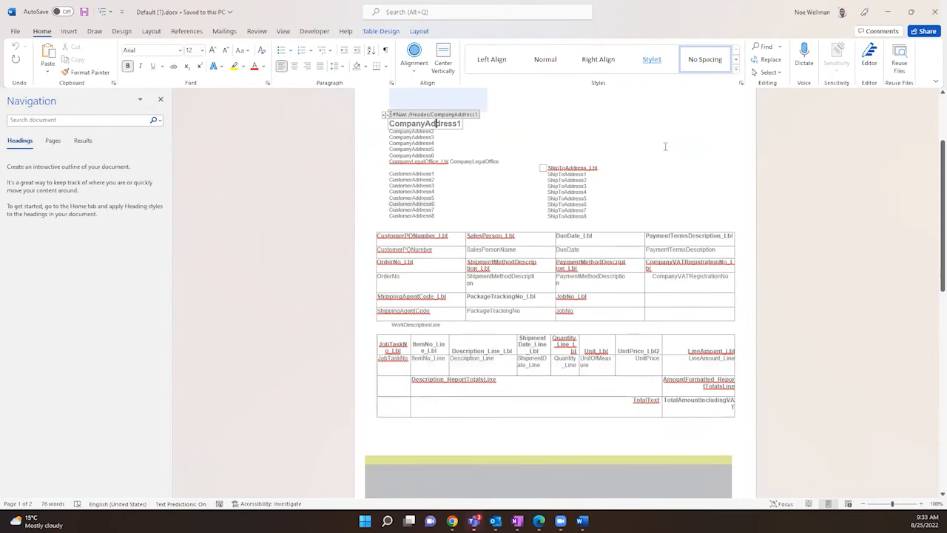
scroll(665, 161, "down", 3)
Open the first page's footer for editing and add the text WEBINAR SALES INVOICE in its green band
left_click(543, 282)
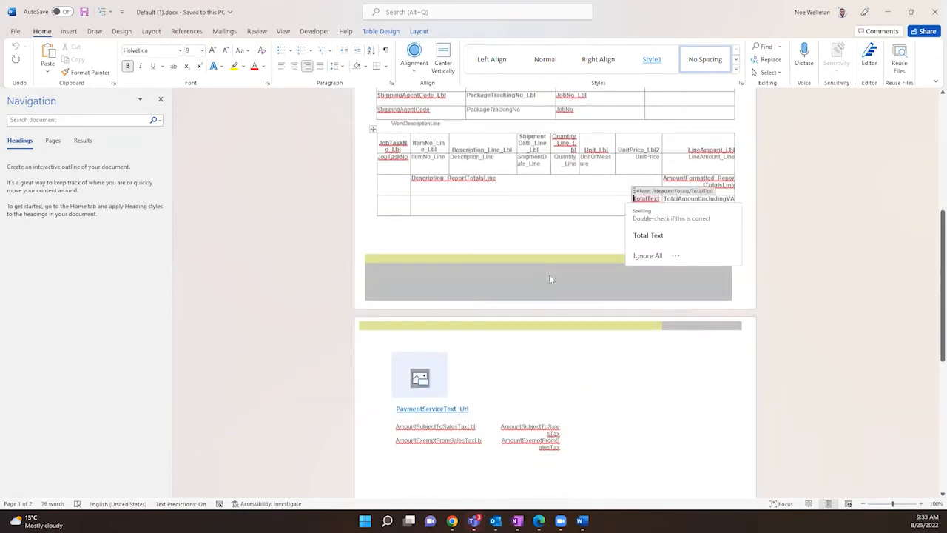
double_click(447, 277)
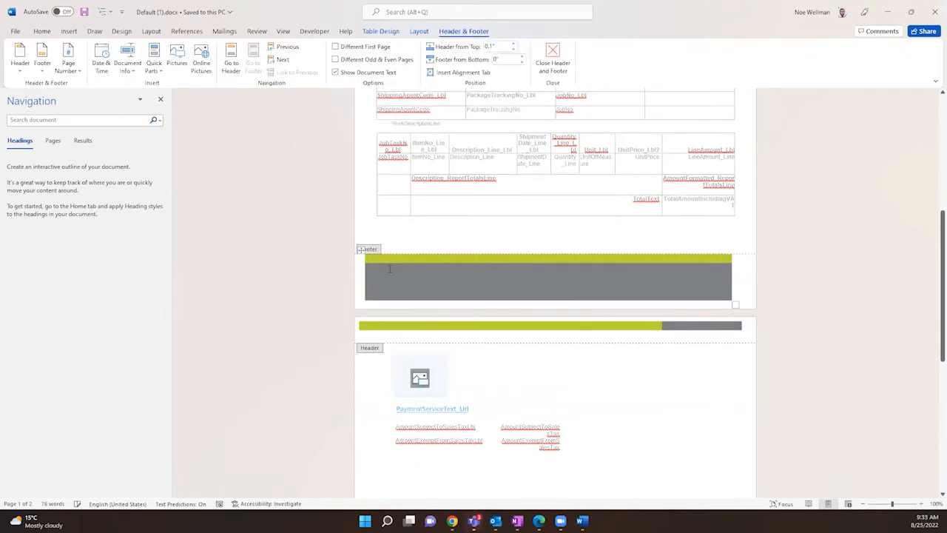
type("WEIBN")
key("BackSpace")
key("BackSpace")
key("BackSpace")
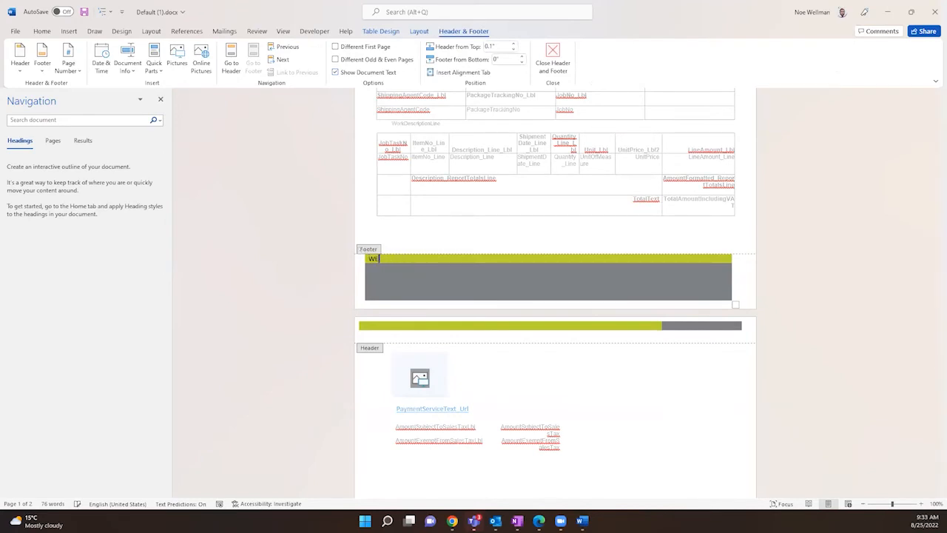
type("BINAR SALES INVOICE")
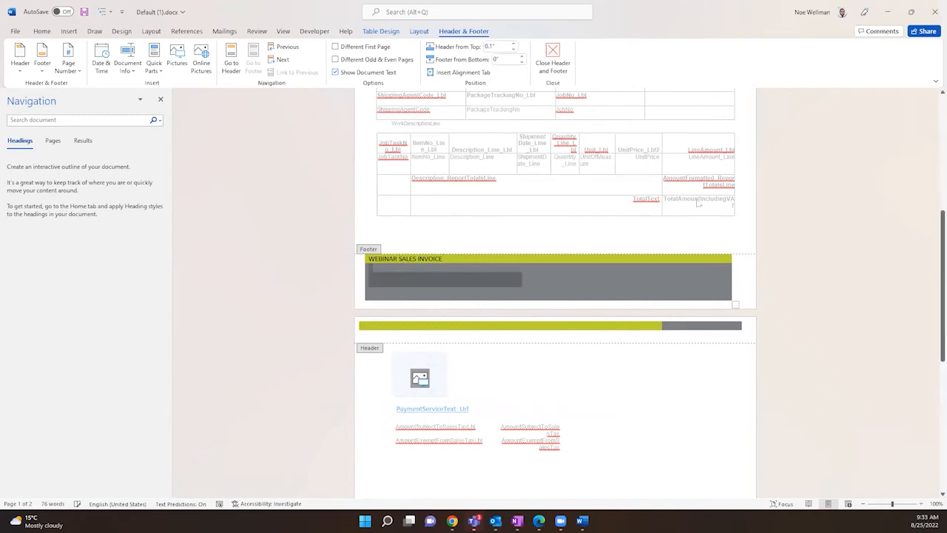
Place the cursor in the first page's header, just below its green and grey band
scroll(821, 197, "up", 3)
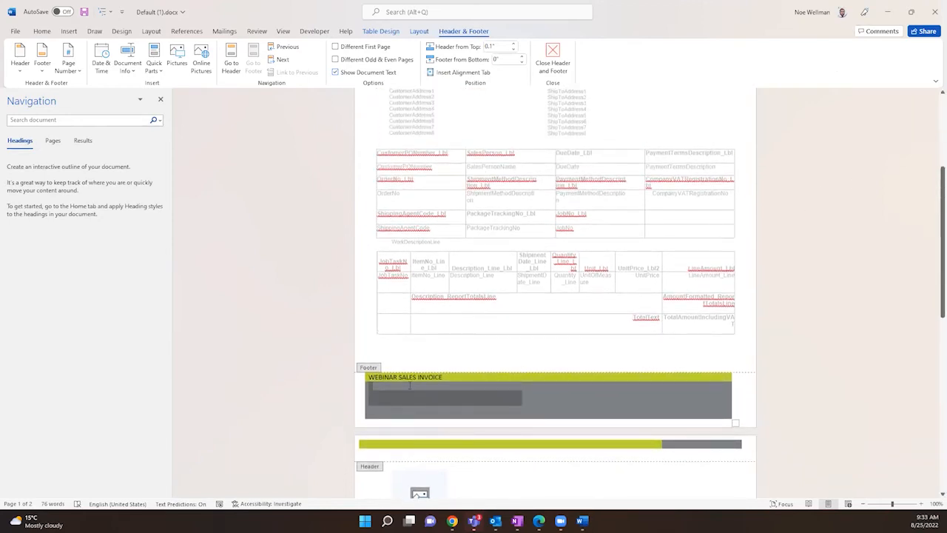
scroll(485, 325, "up", 5)
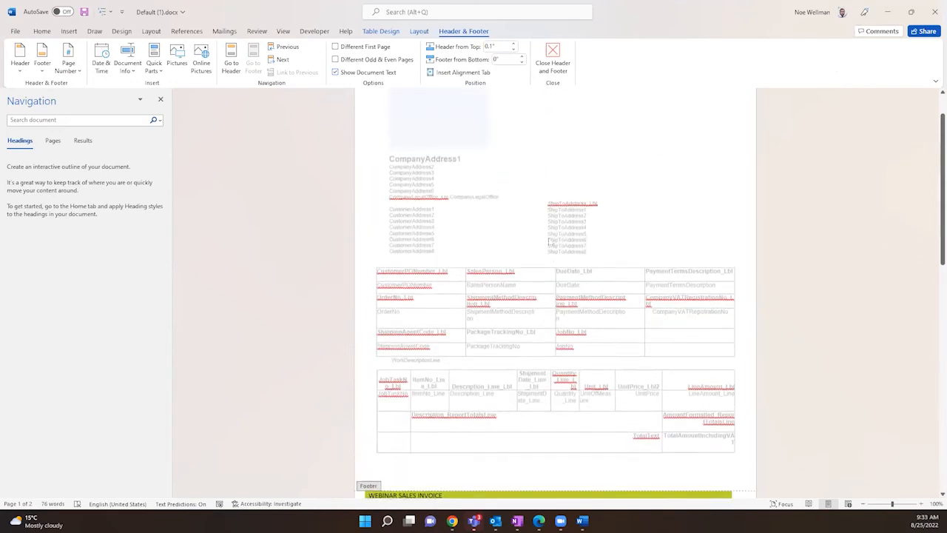
left_click(392, 112)
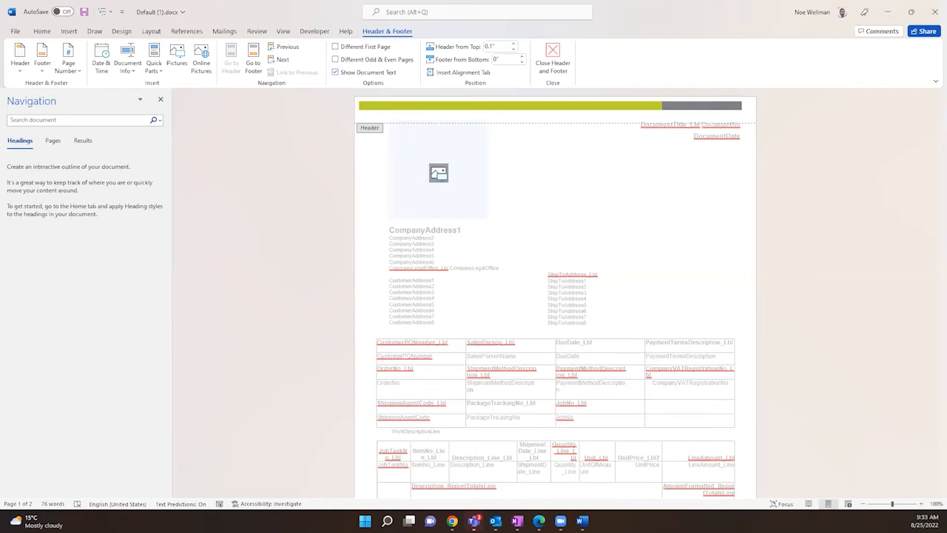
left_click(313, 31)
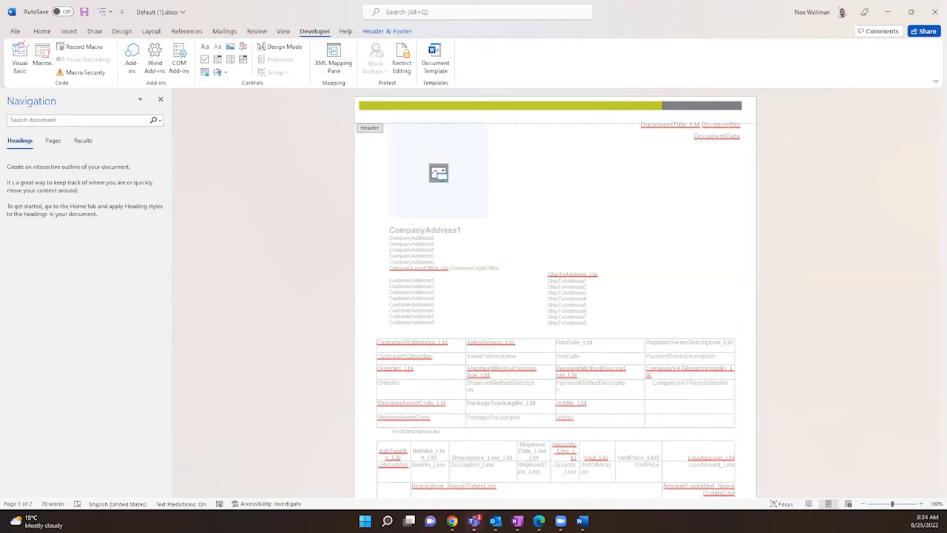
left_click(15, 31)
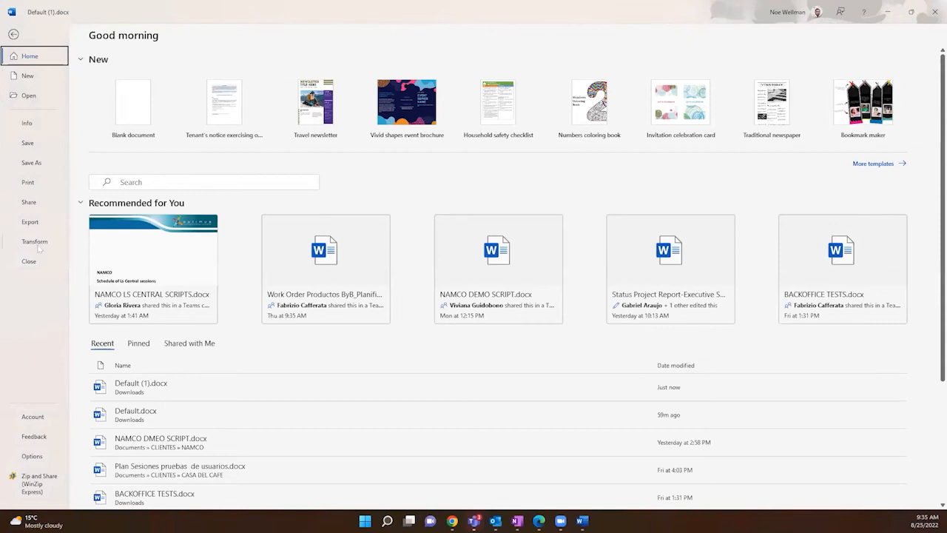
left_click(14, 34)
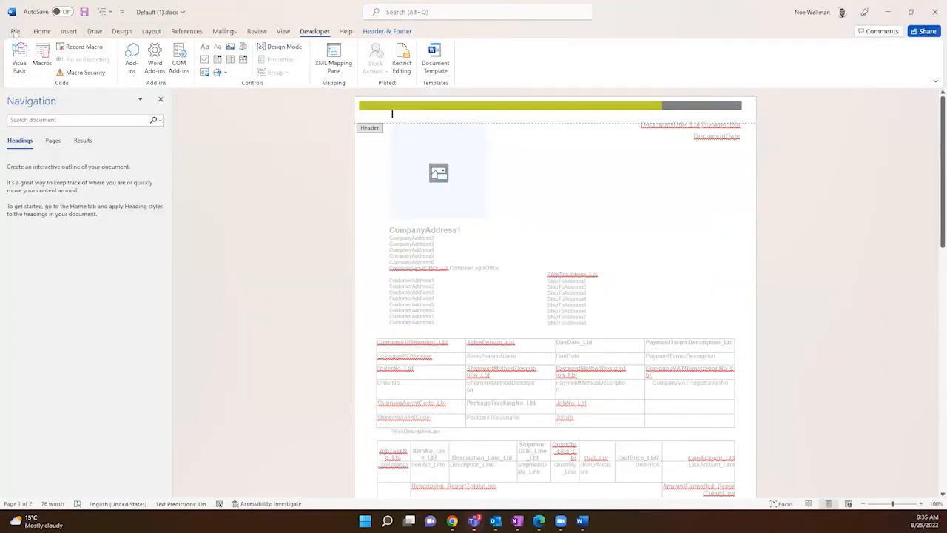
left_click(43, 31)
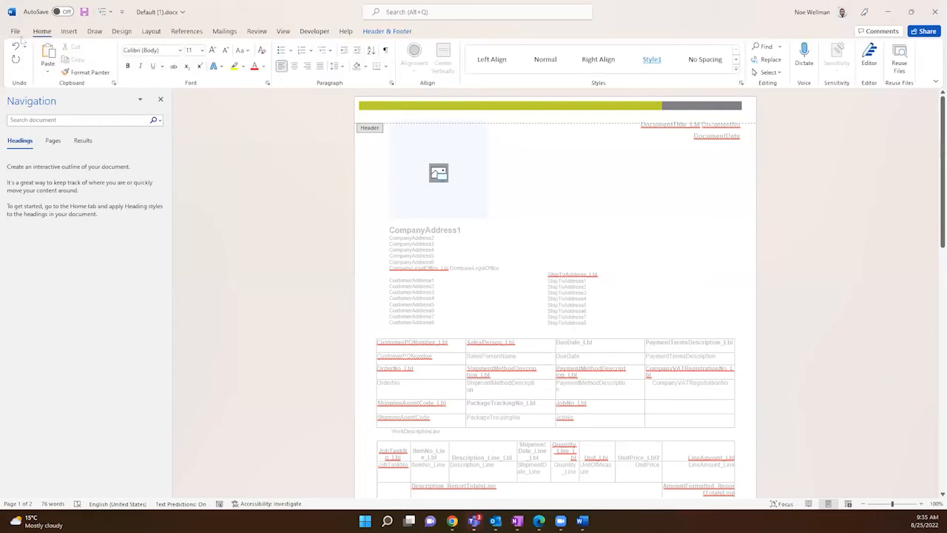
left_click(15, 32)
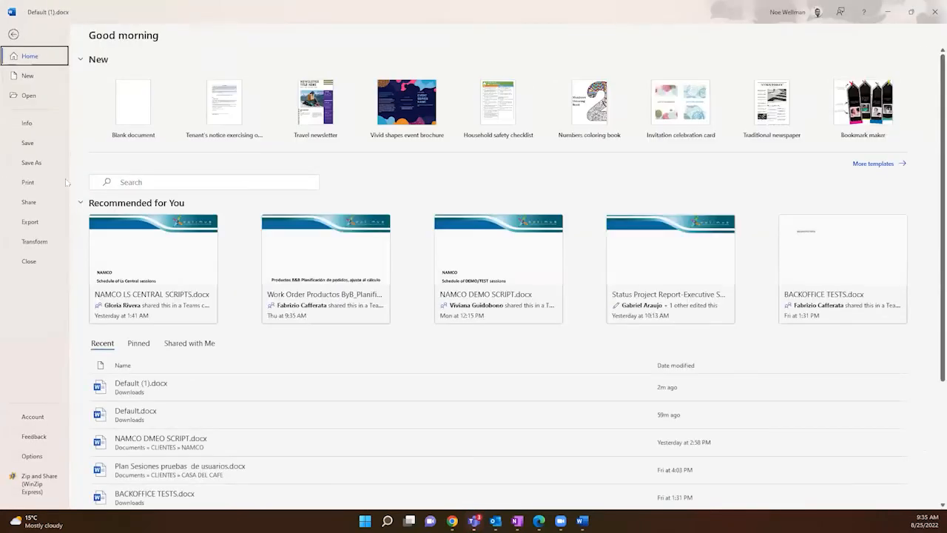
left_click(47, 242)
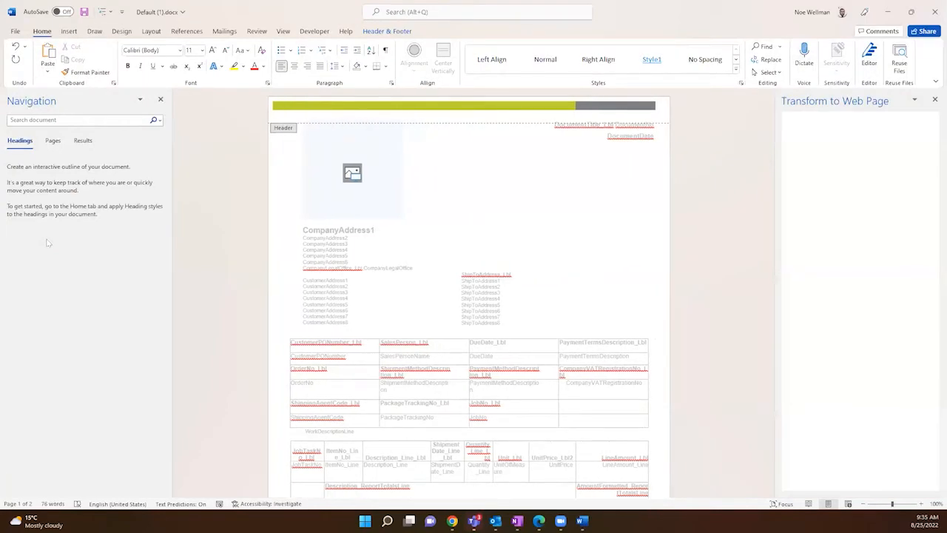
left_click(934, 99)
left_click(13, 31)
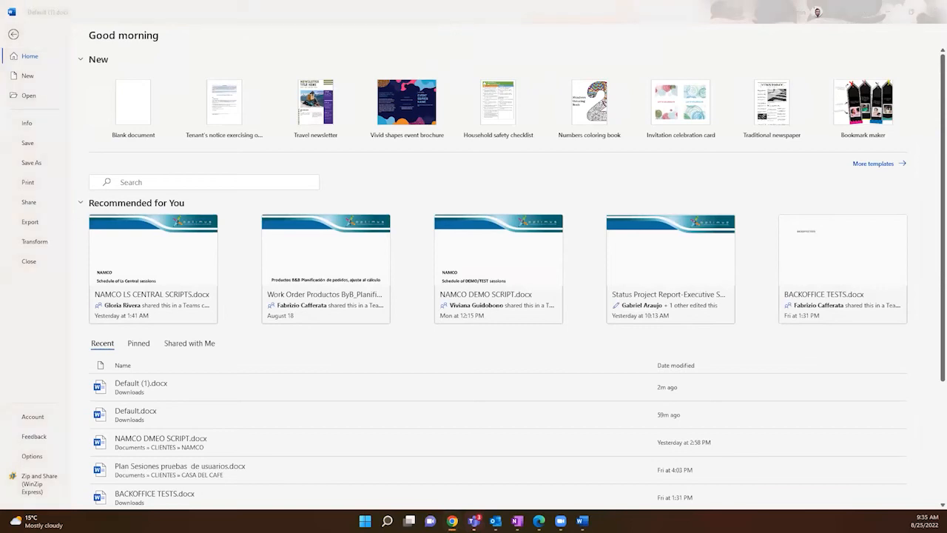
left_click(29, 40)
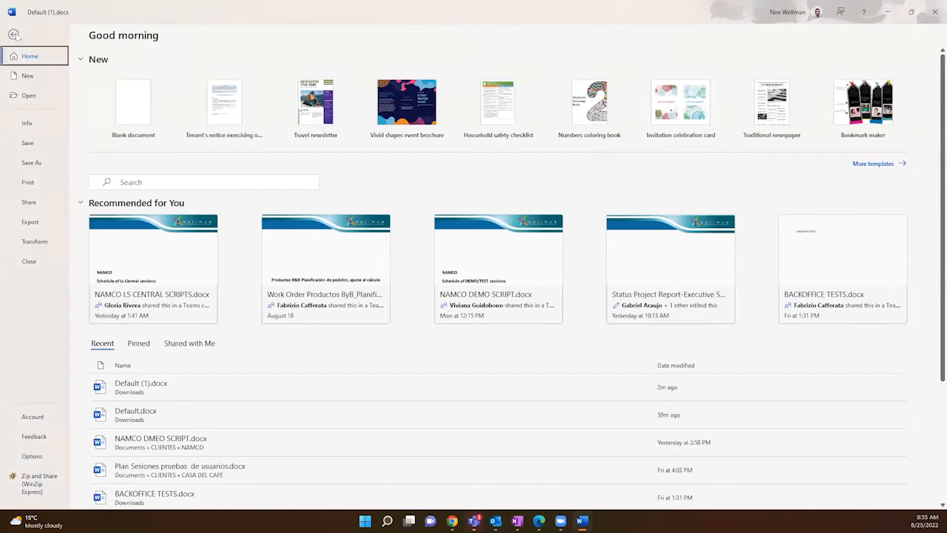
left_click(13, 34)
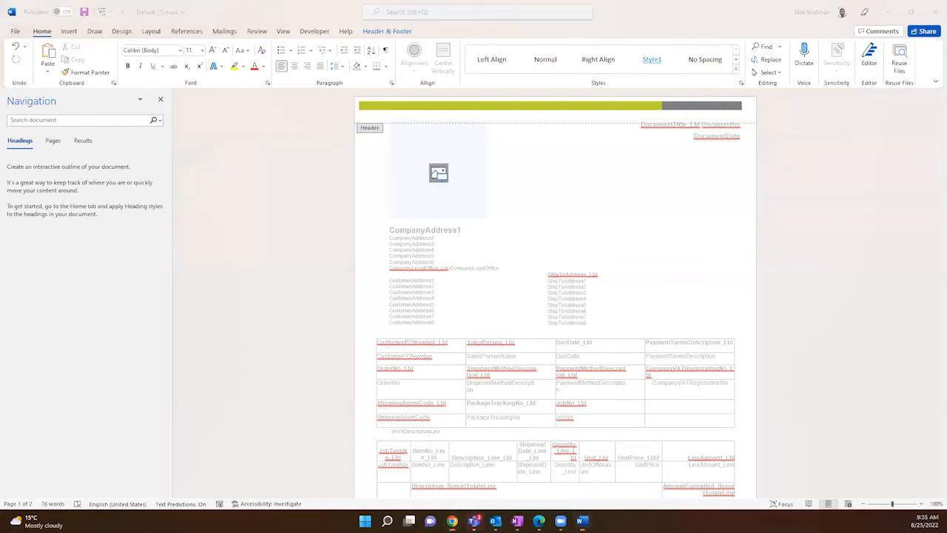
Check the Microsoft Learn page's instructions for enabling Word's Developer tab, and return to the layout document in Word
key("alt+Tab")
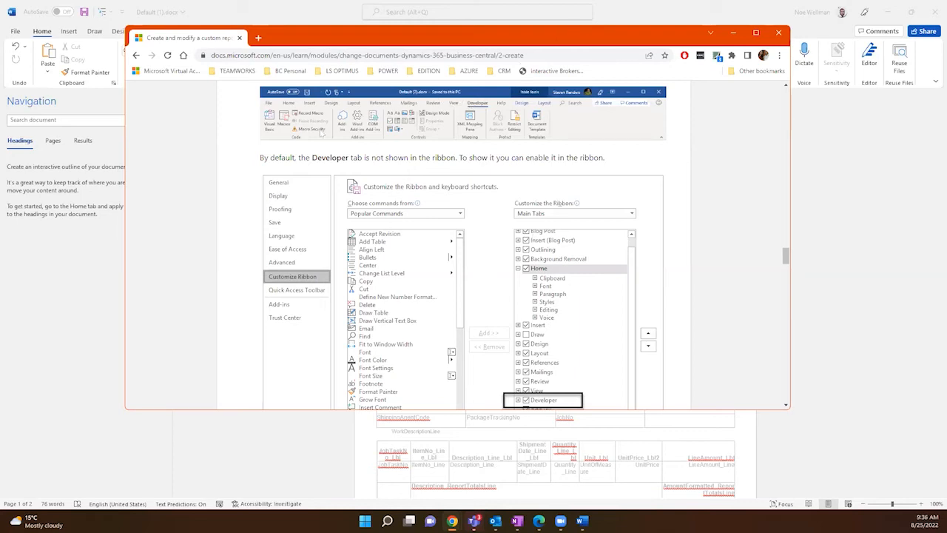
left_click(94, 250)
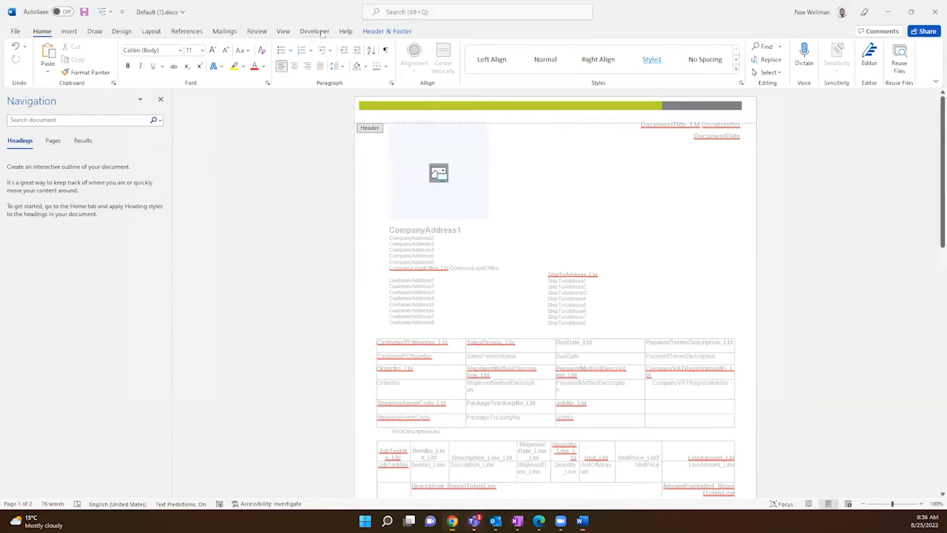
Show the XML Mapping pane for the layout document and close the Navigation pane
left_click(315, 31)
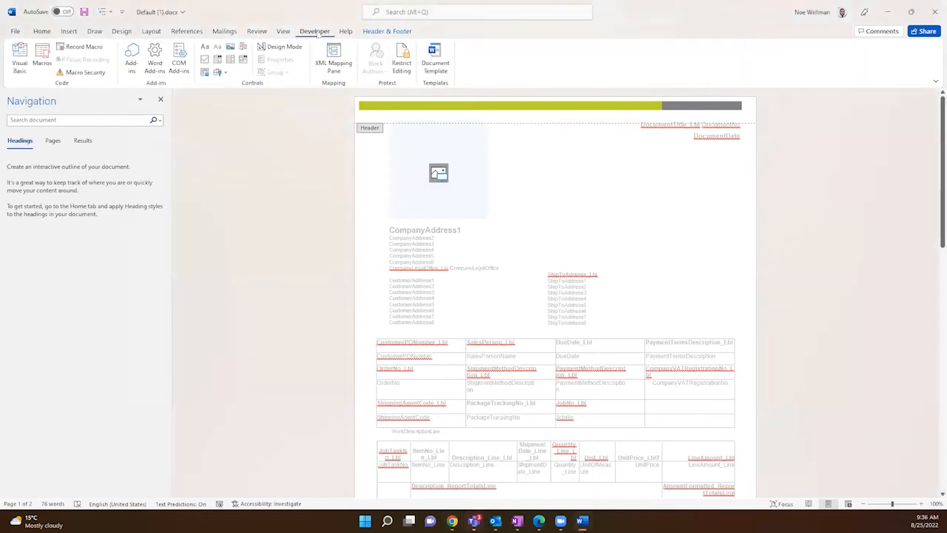
left_click(334, 55)
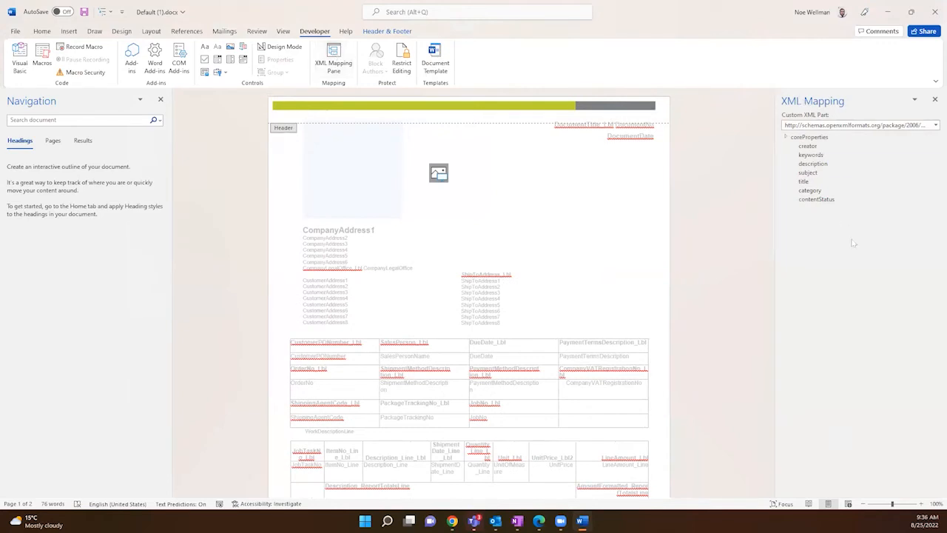
left_click(161, 99)
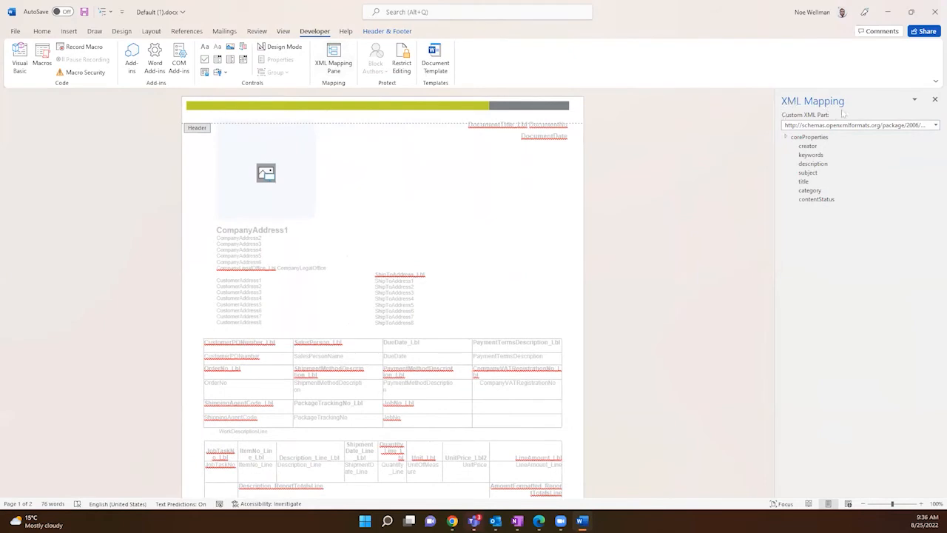
Select the urn:microsoft-dynamics-nav/reports/Standard_Sales_Invoice/1306/ custom XML part and expand its Header node to browse the available fields
left_click(936, 126)
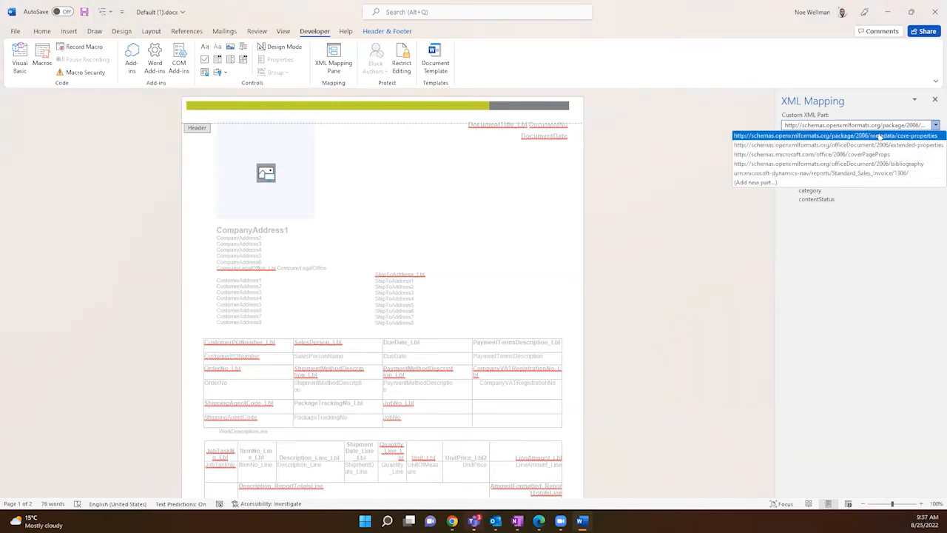
left_click(861, 175)
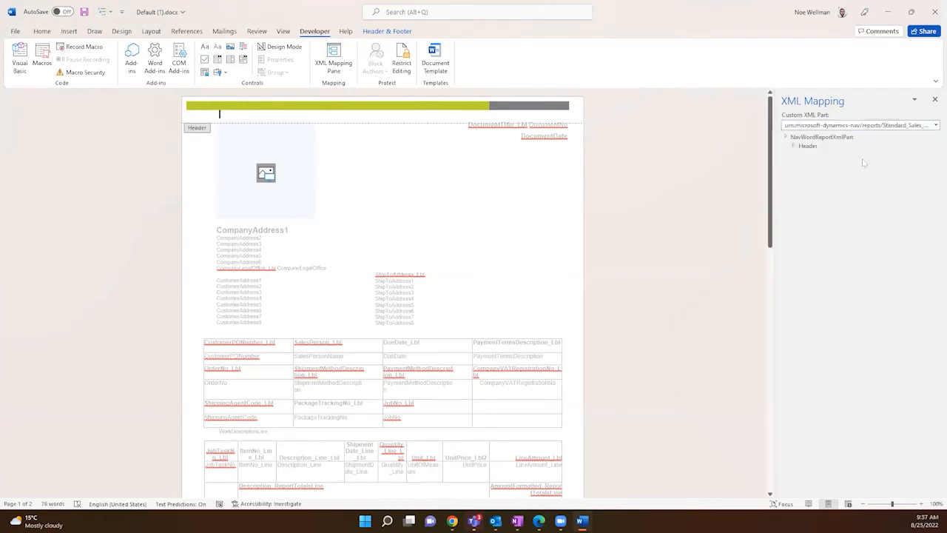
left_click(795, 147)
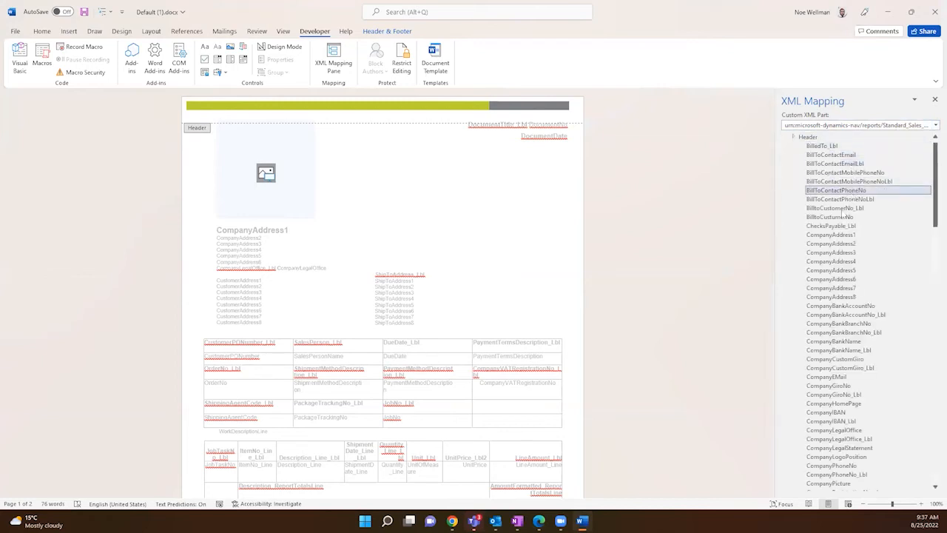
scroll(833, 261, "down", 2)
scroll(833, 260, "down", 3)
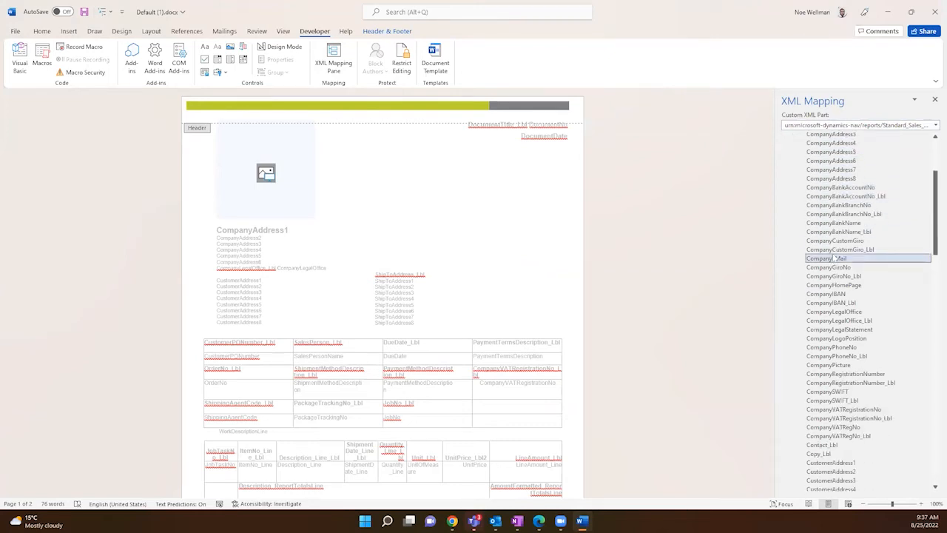
scroll(834, 260, "down", 1)
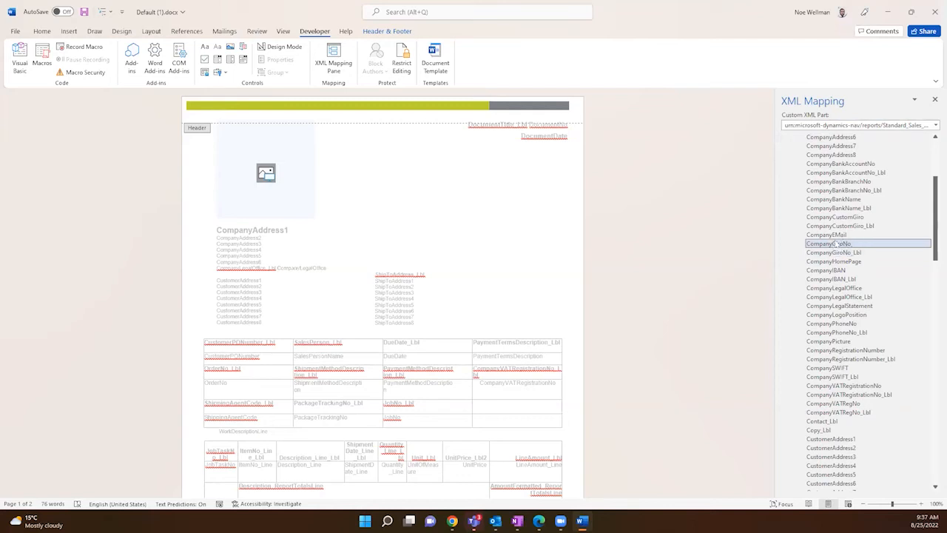
Leave header editing and insert a 2x2 table in the blank area beside CompanyAddress1
double_click(438, 236)
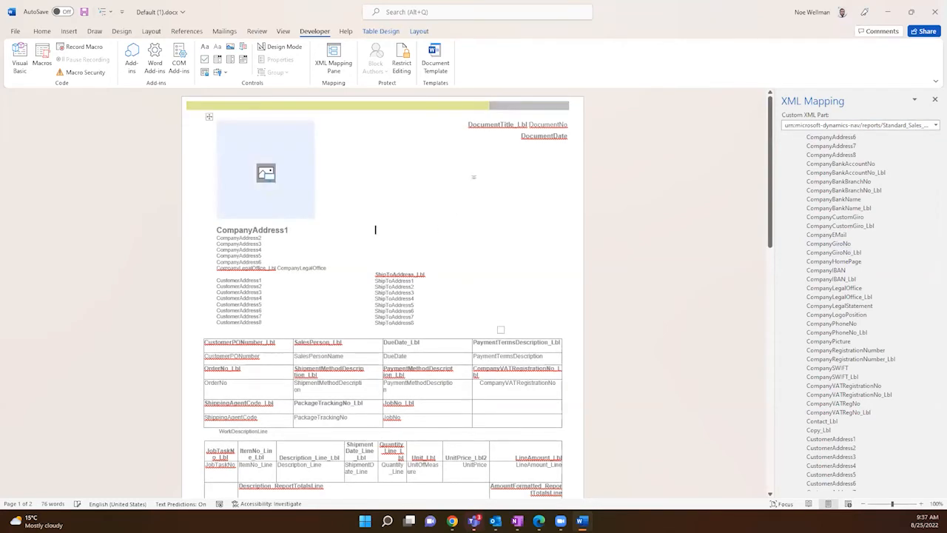
scroll(474, 177, "down", 3)
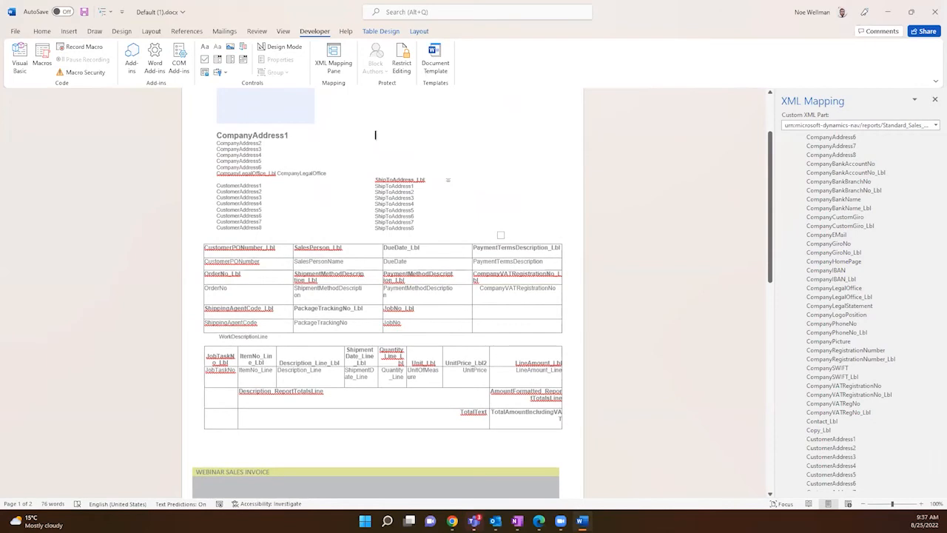
left_click(69, 33)
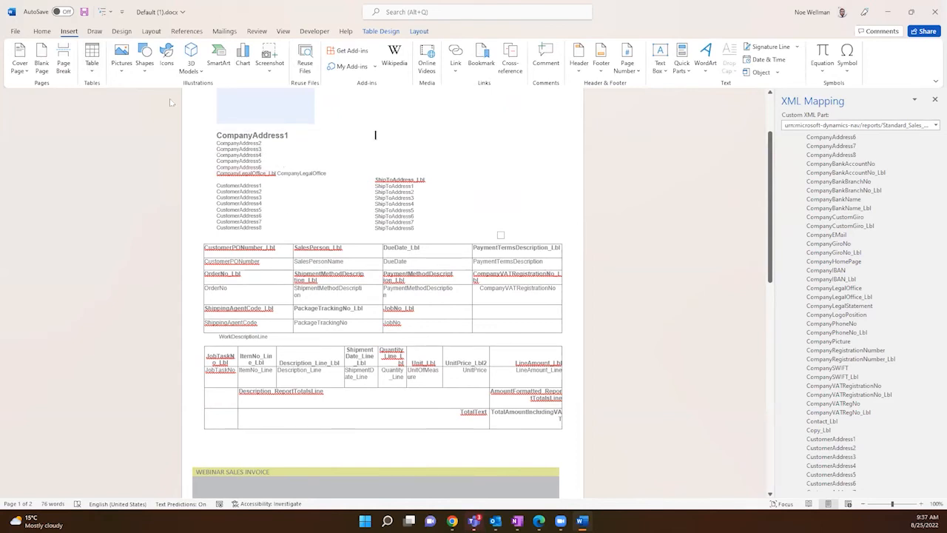
left_click(93, 63)
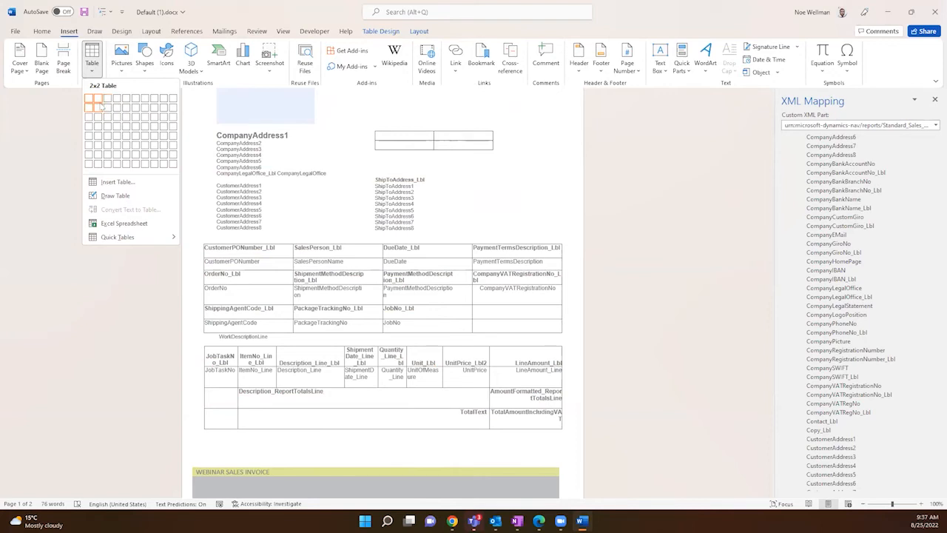
left_click(101, 106)
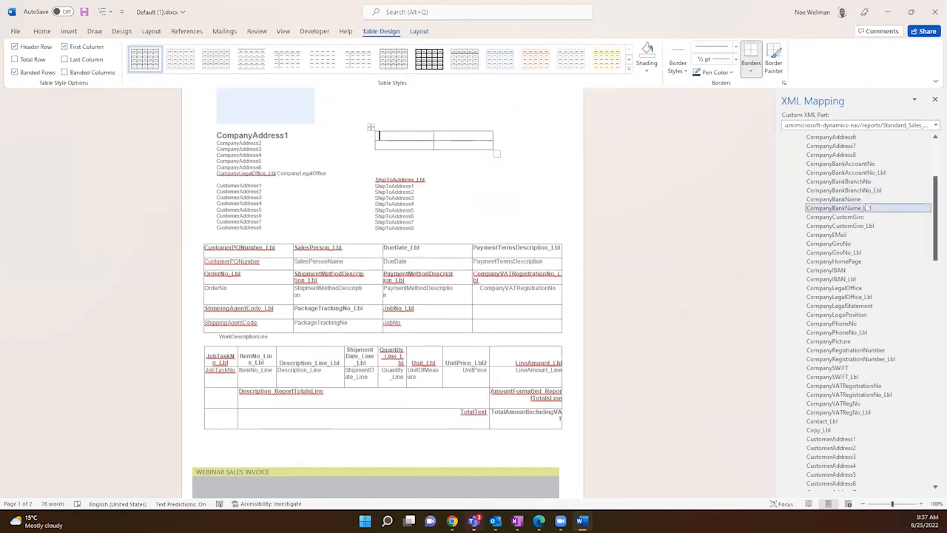
Insert the CompanyEMail field as a Plain Text content control in the first cell of the new 2x2 table
left_click(892, 218)
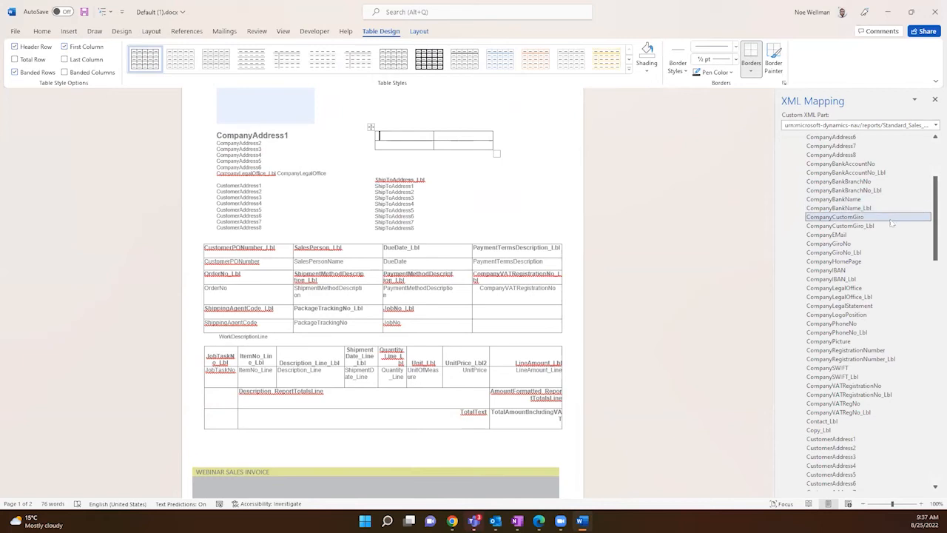
left_click(856, 164)
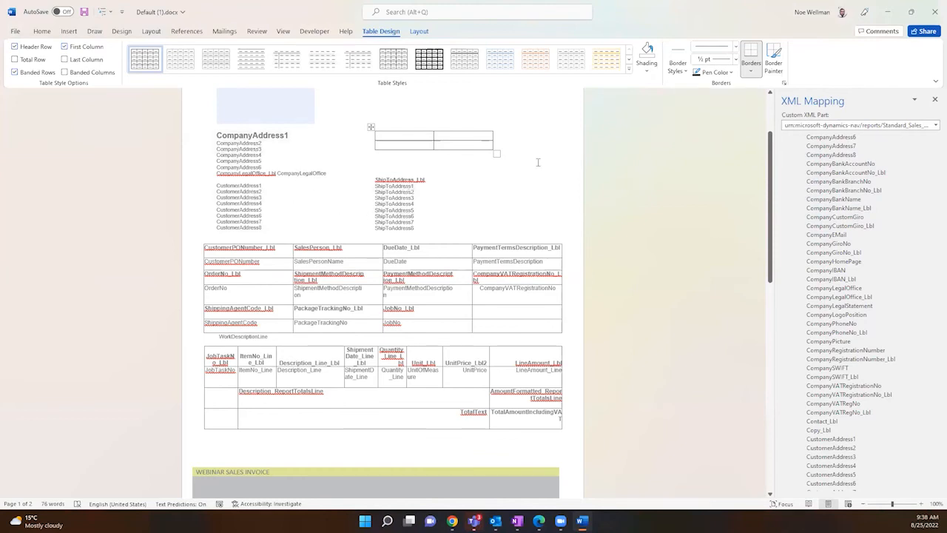
right_click(849, 236)
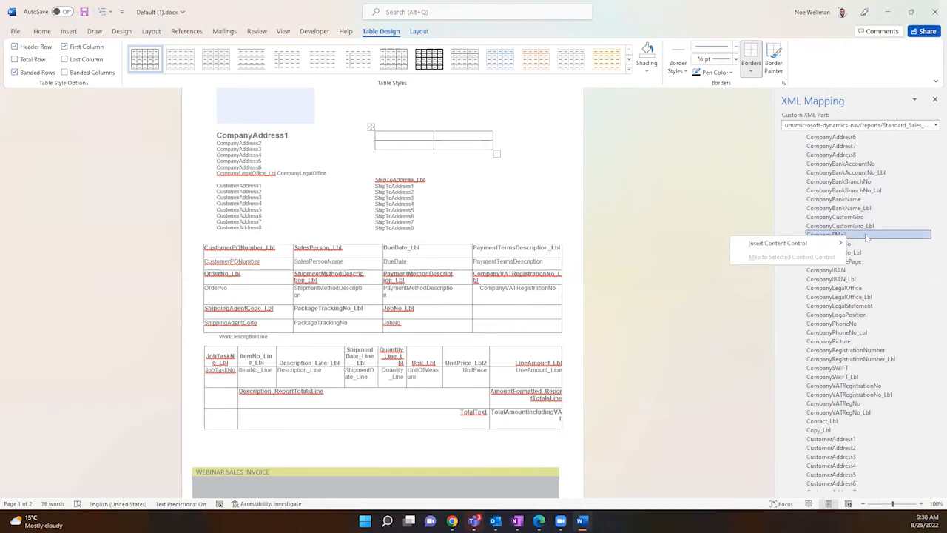
mouse_move(838, 246)
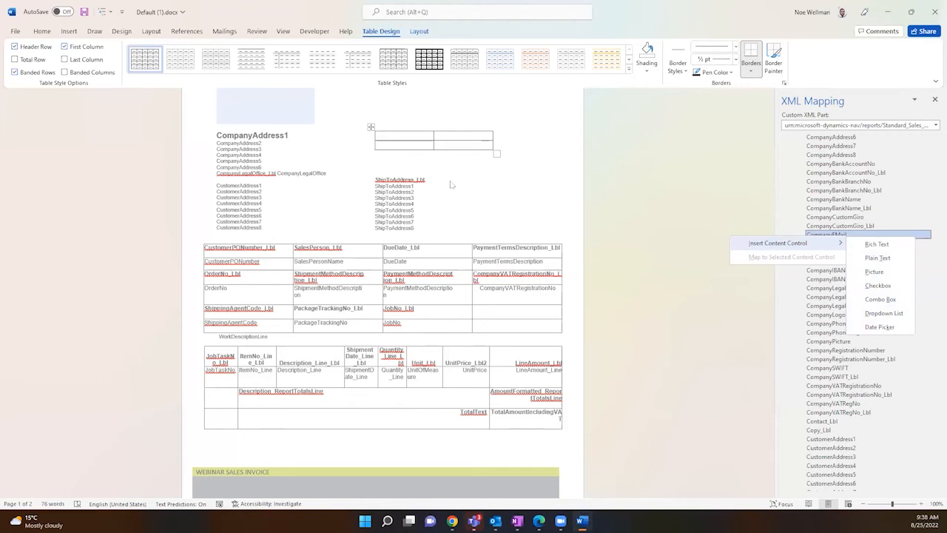
left_click(878, 258)
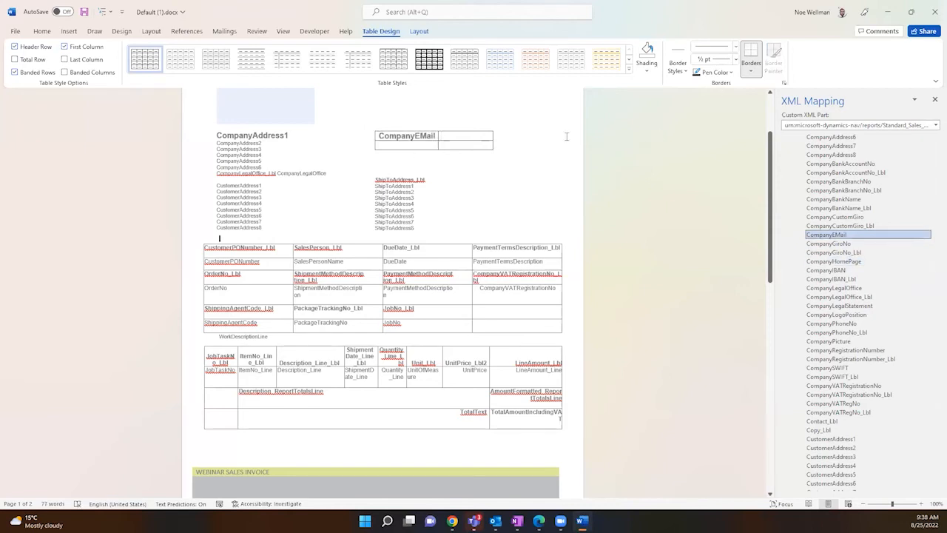
left_click(634, 143)
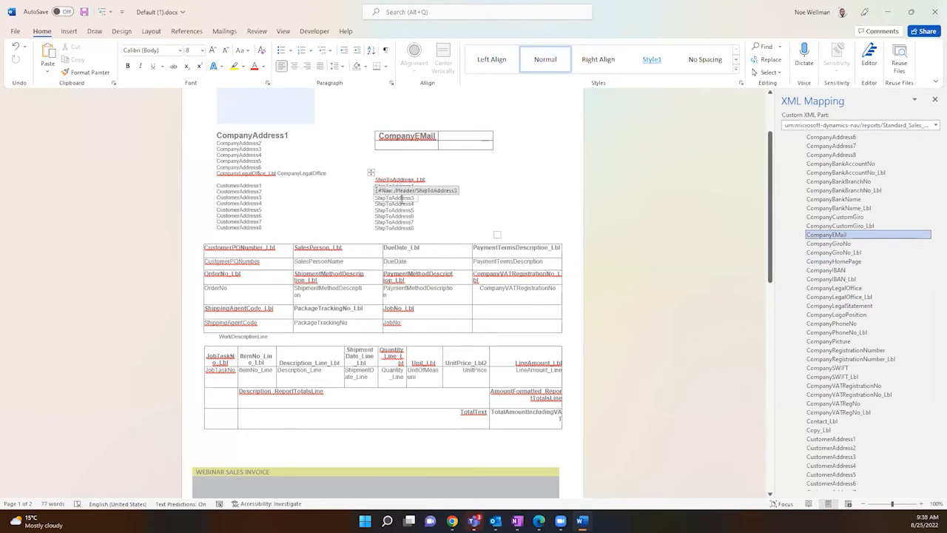
View the spelling suggestions for the inserted CompanyEMail field and dismiss them without choosing one
left_click(399, 148)
right_click(407, 137)
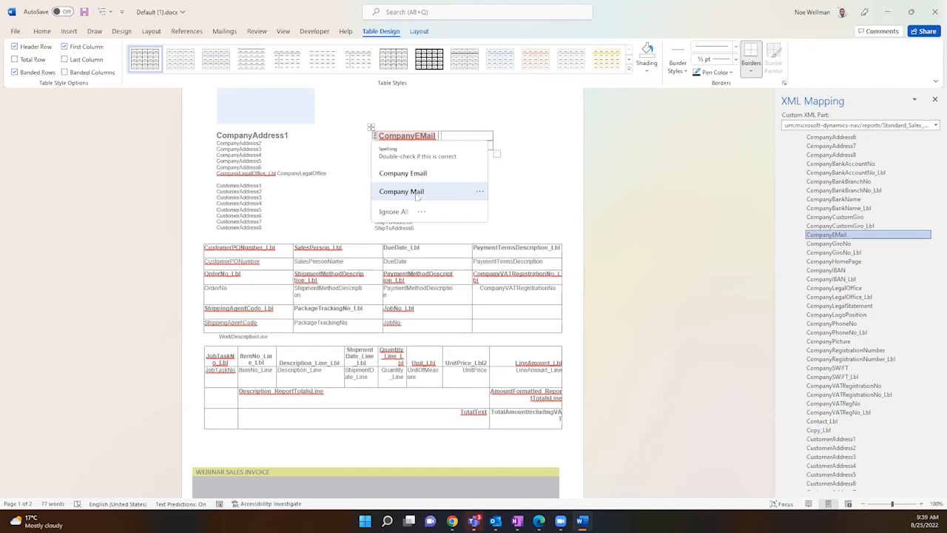
left_click(624, 169)
left_click(519, 139)
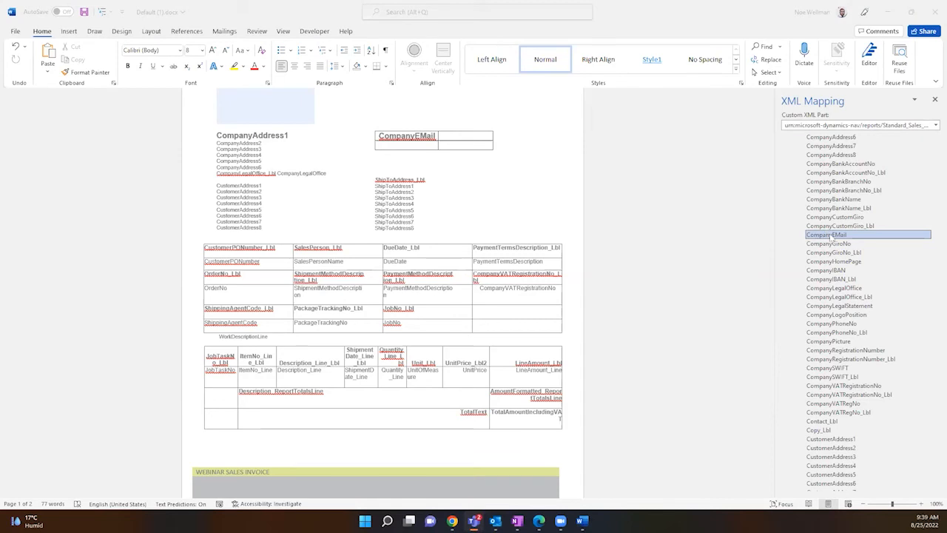
Browse the company fields in the XML mapping and view the content control types available for CompanyPicture without inserting one
scroll(832, 236, "down", 3)
scroll(834, 240, "down", 3)
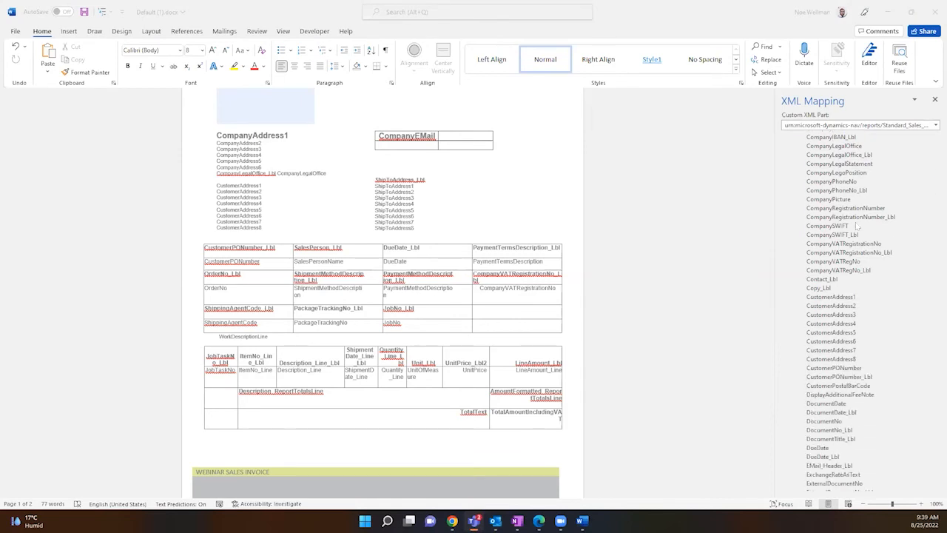
scroll(856, 226, "up", 1)
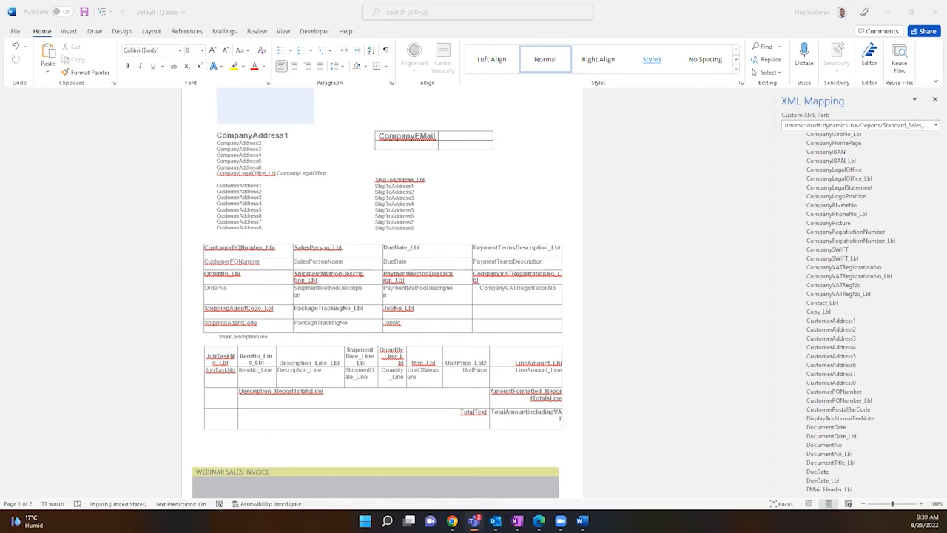
left_click(842, 205)
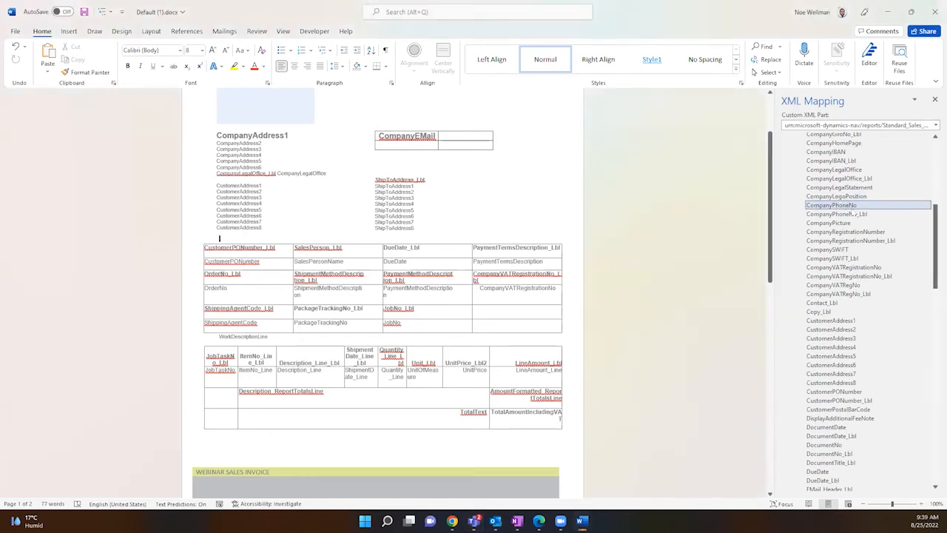
left_click(849, 223)
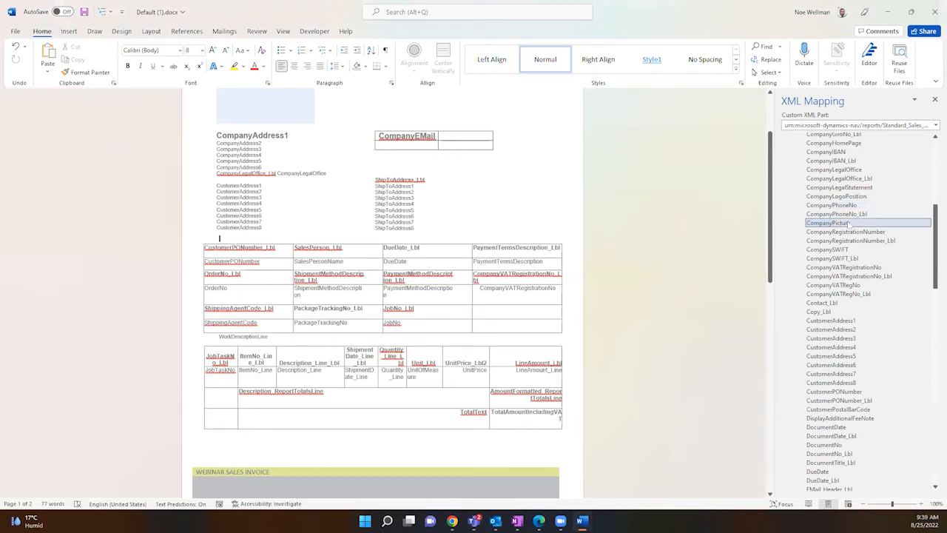
right_click(850, 223)
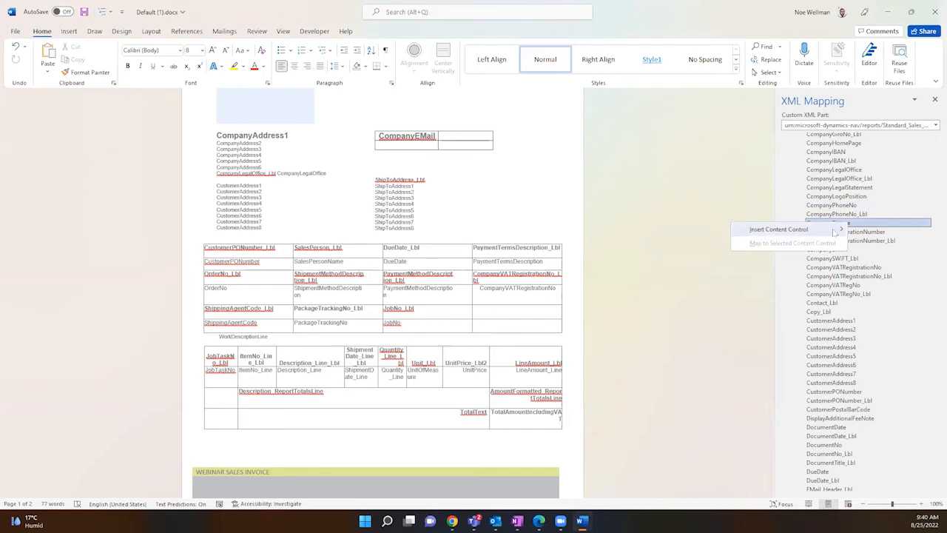
mouse_move(835, 233)
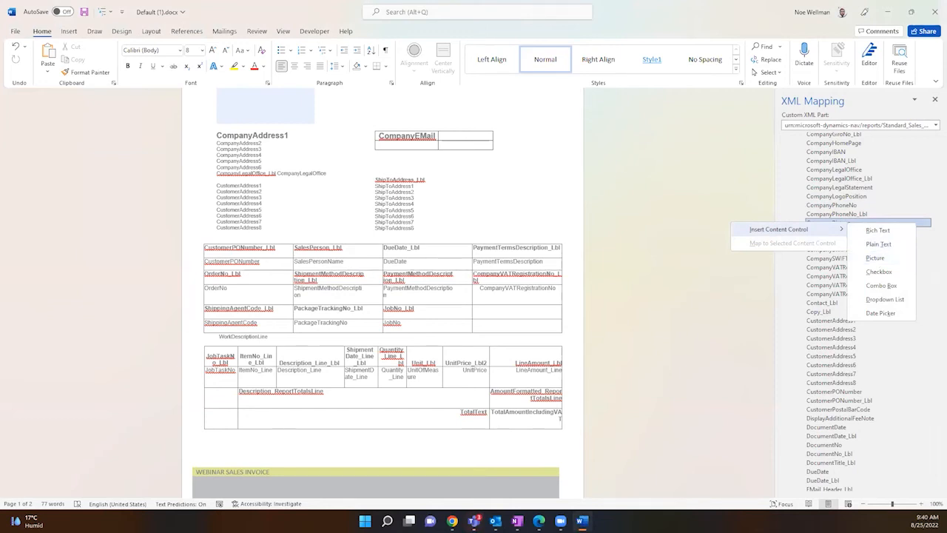
left_click(712, 192)
Insert the OrderDate field as a Plain Text content control in the 2x2 table's cell below CompanyEMail
scroll(879, 209, "down", 3)
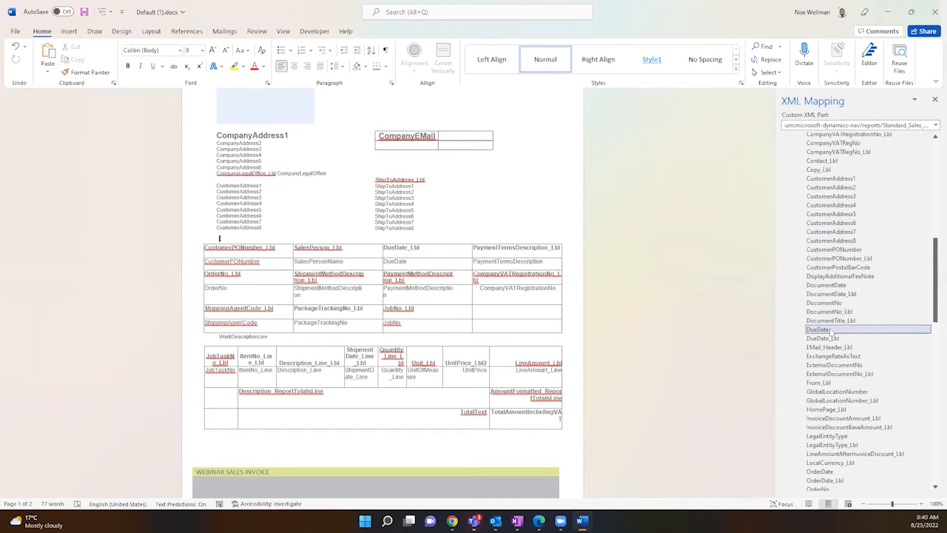
scroll(862, 370, "down", 2)
scroll(865, 367, "down", 1)
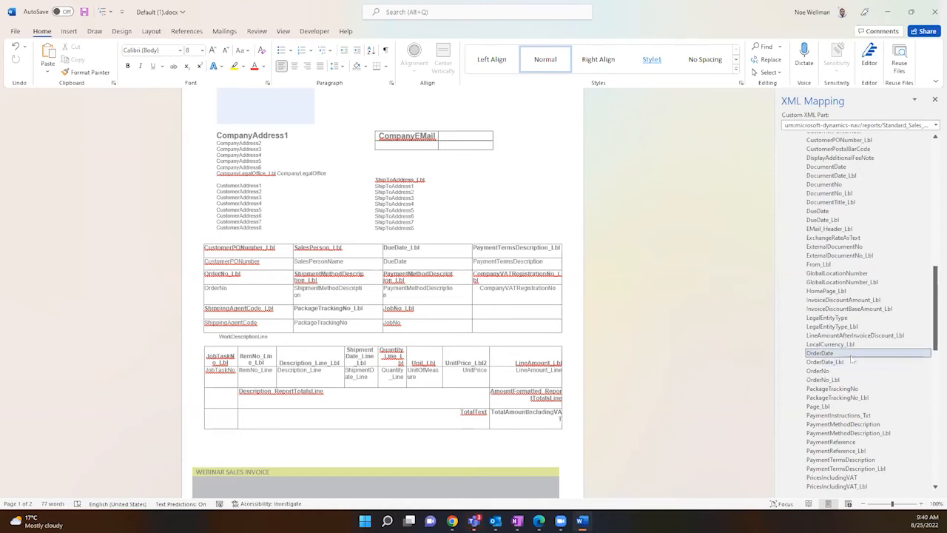
right_click(851, 356)
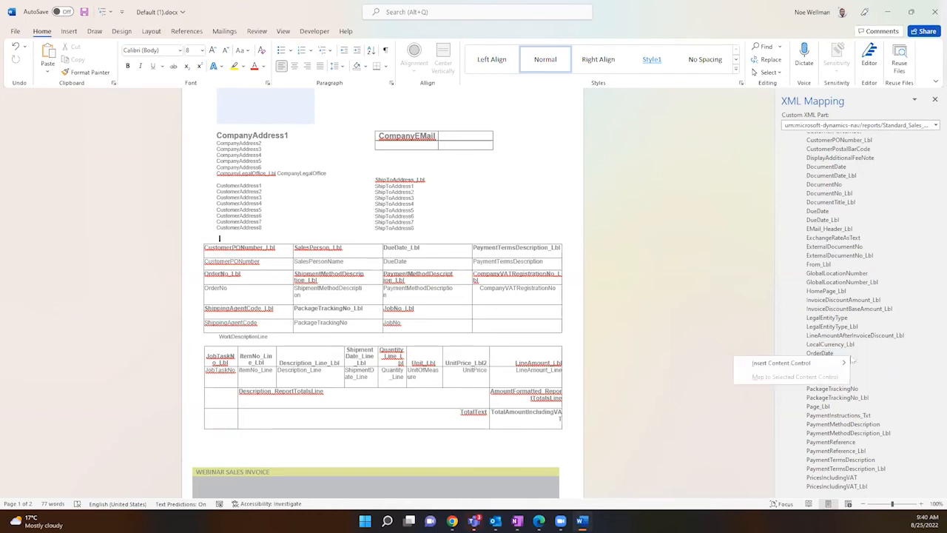
left_click(400, 147)
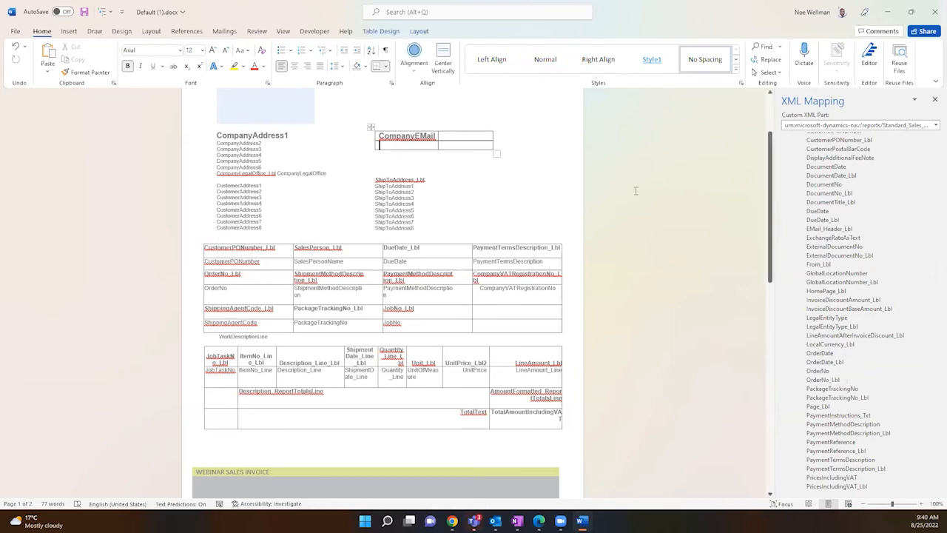
right_click(830, 355)
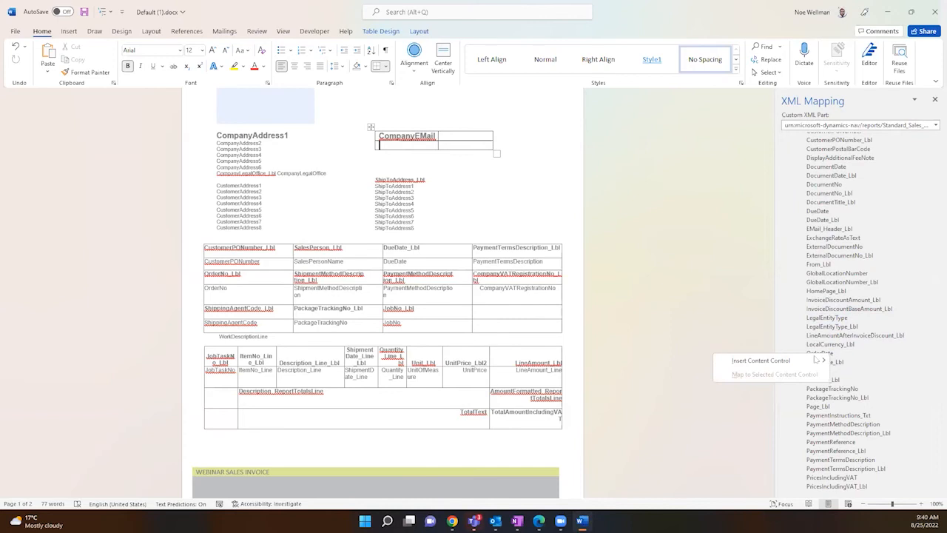
mouse_move(814, 360)
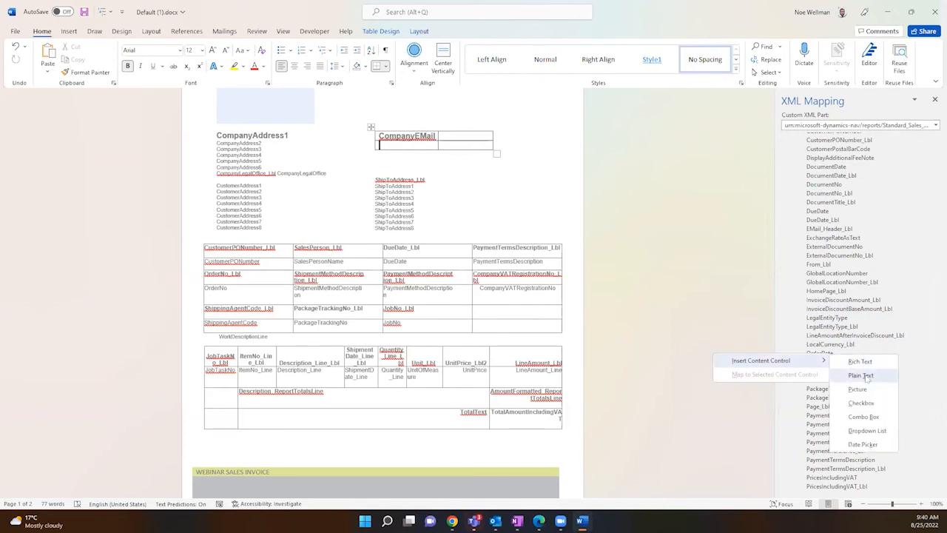
left_click(864, 376)
left_click(631, 190)
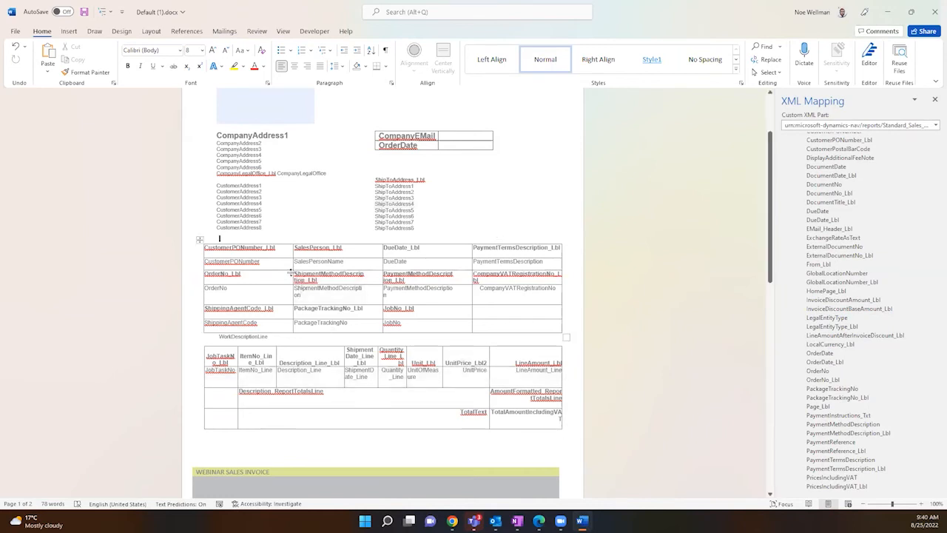
Shift the three inner column borders of the order details table slightly left, widening its last column
left_click_drag(293, 265, 284, 267)
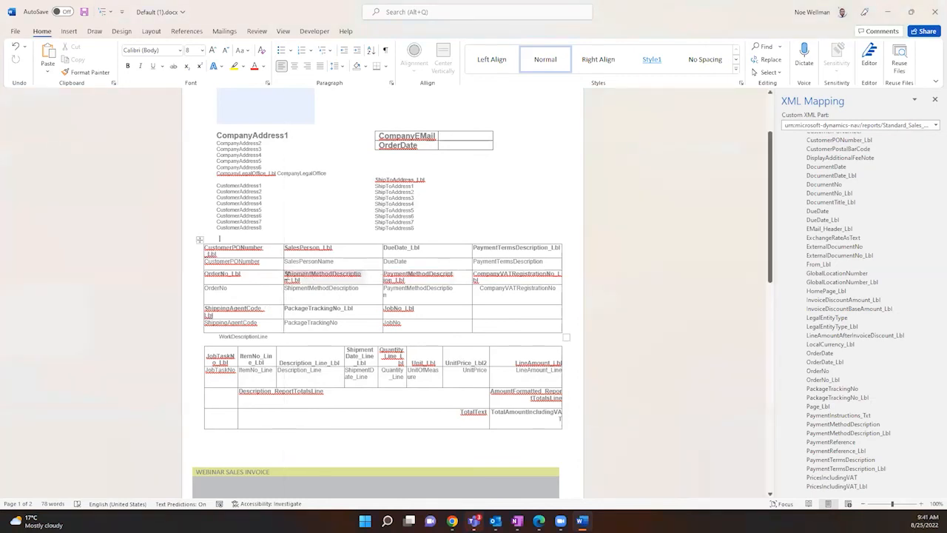
left_click_drag(381, 281, 367, 282)
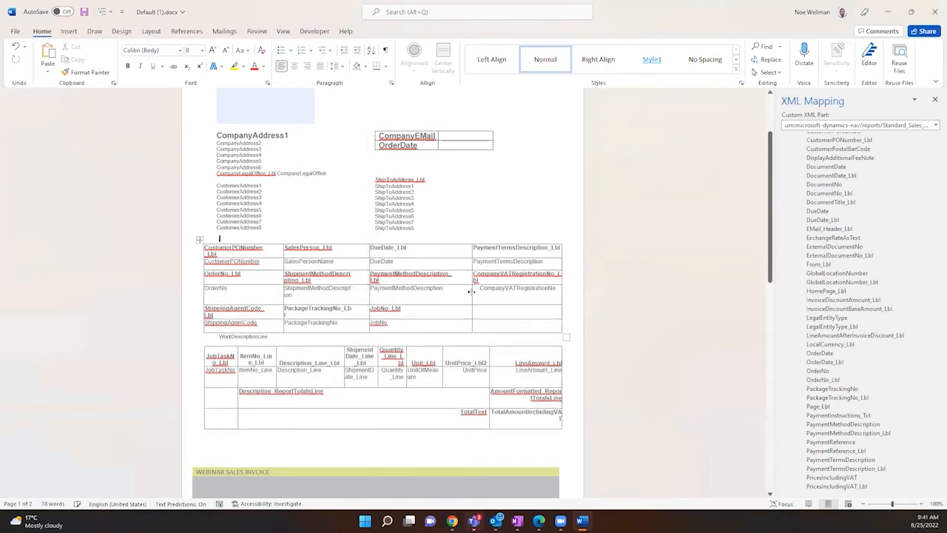
left_click_drag(471, 292, 460, 291)
Inspect the TotalText and OrderDate content controls and dismiss the OrderDate spelling suggestions without choosing one
scroll(293, 422, "down", 1)
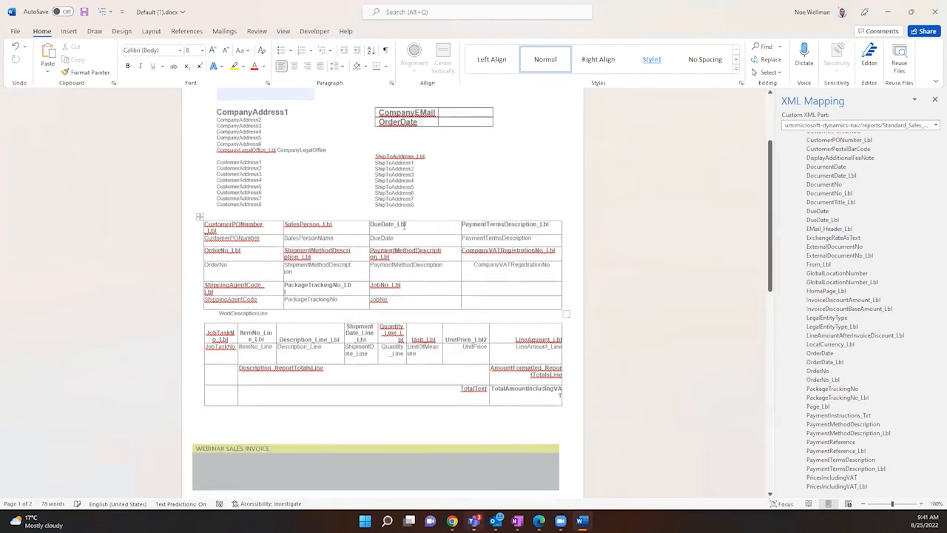
left_click(475, 389)
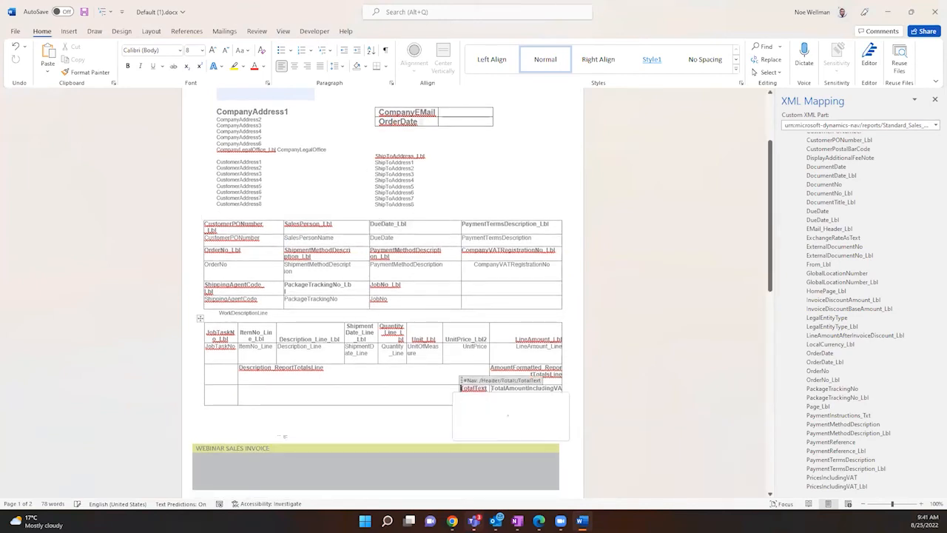
left_click(405, 122)
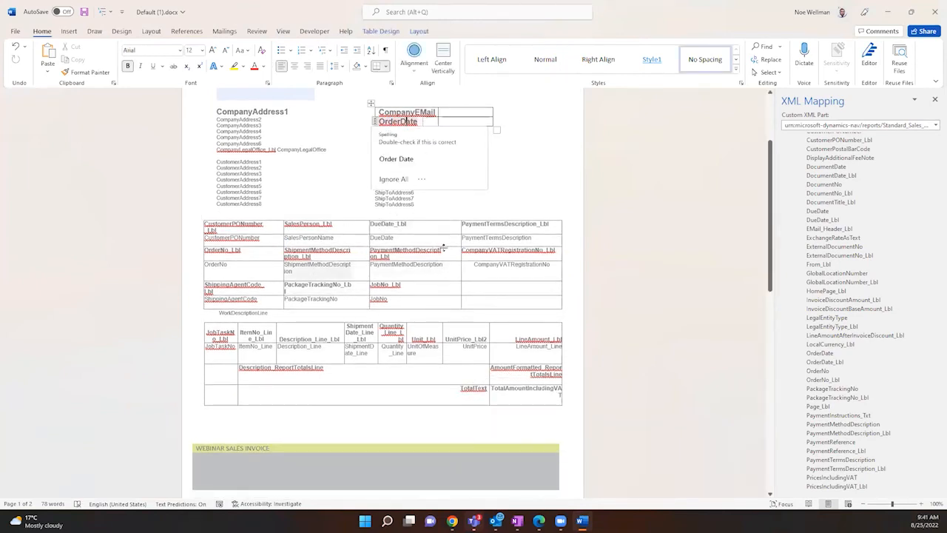
left_click(641, 248)
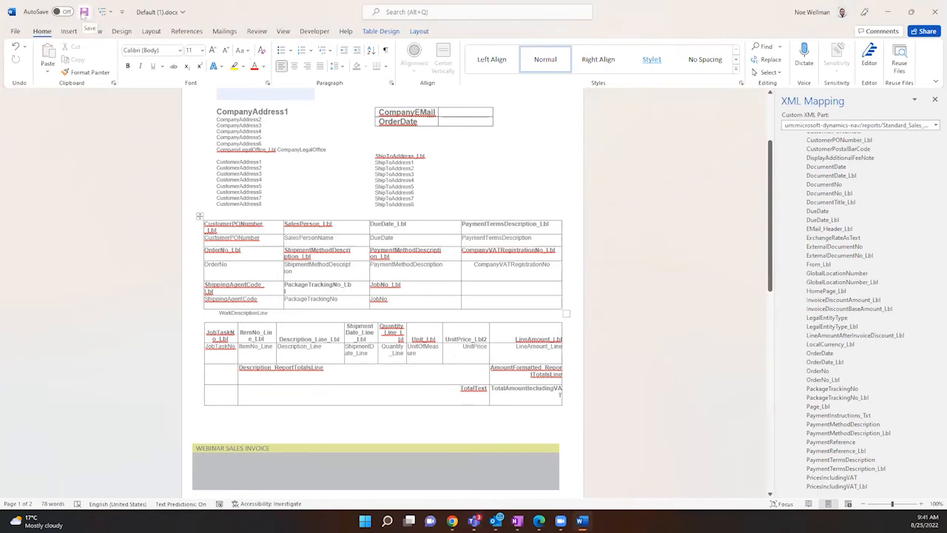
Save the customized Default (1).docx layout and close the document
left_click(84, 12)
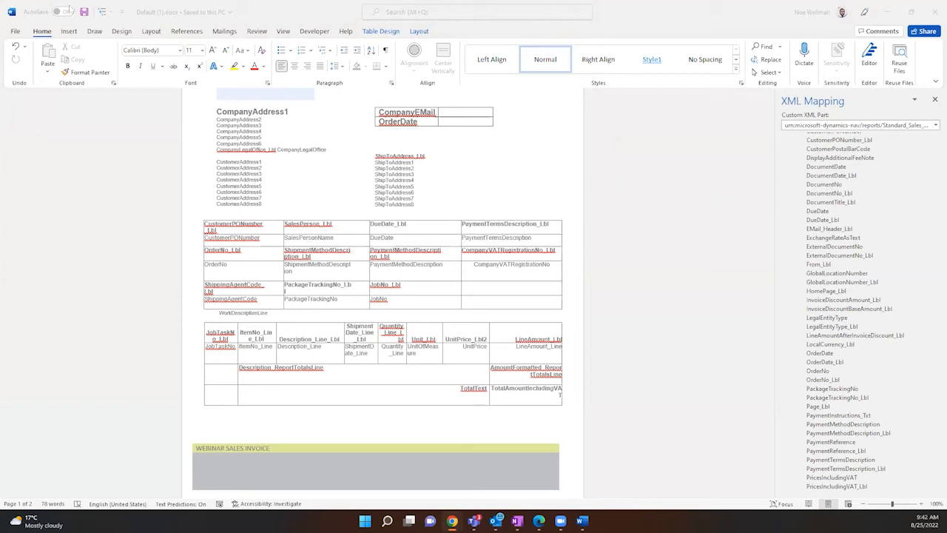
left_click(935, 12)
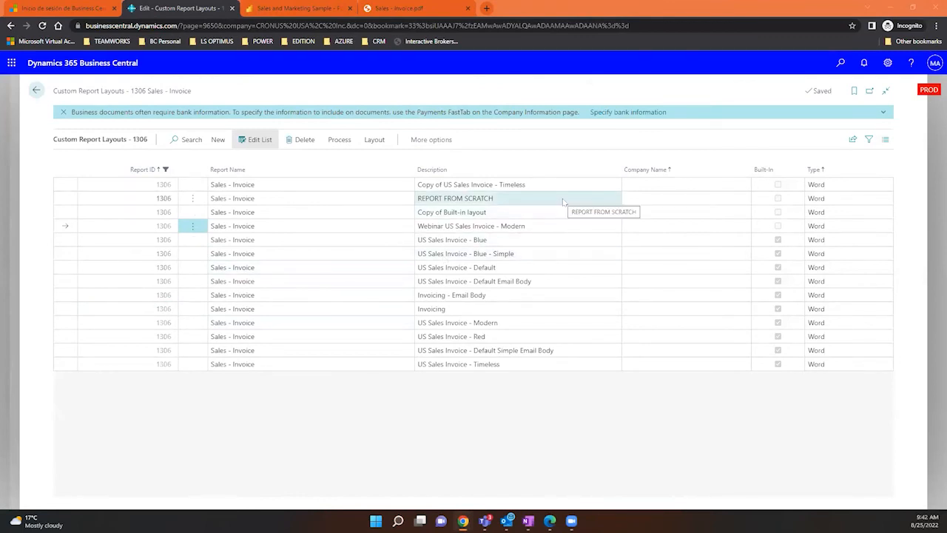
left_click(530, 226)
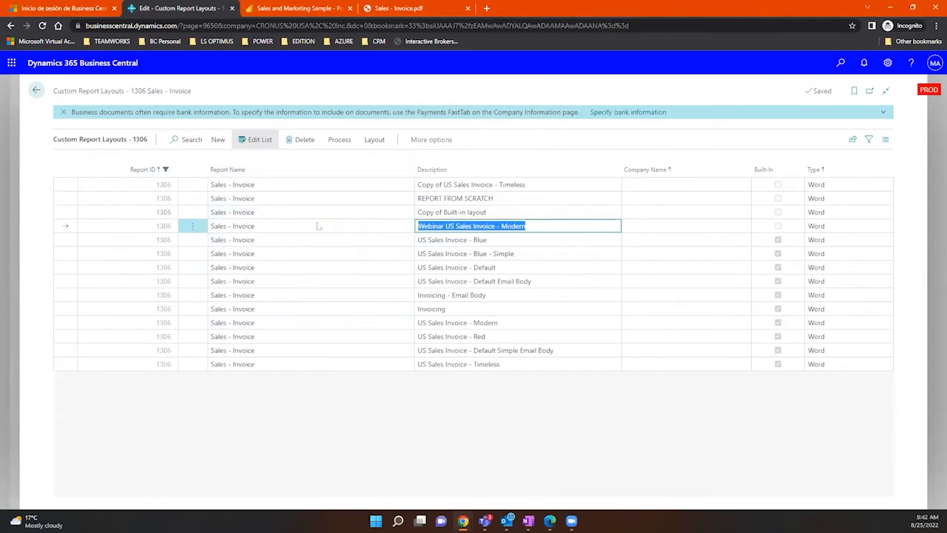
left_click(345, 145)
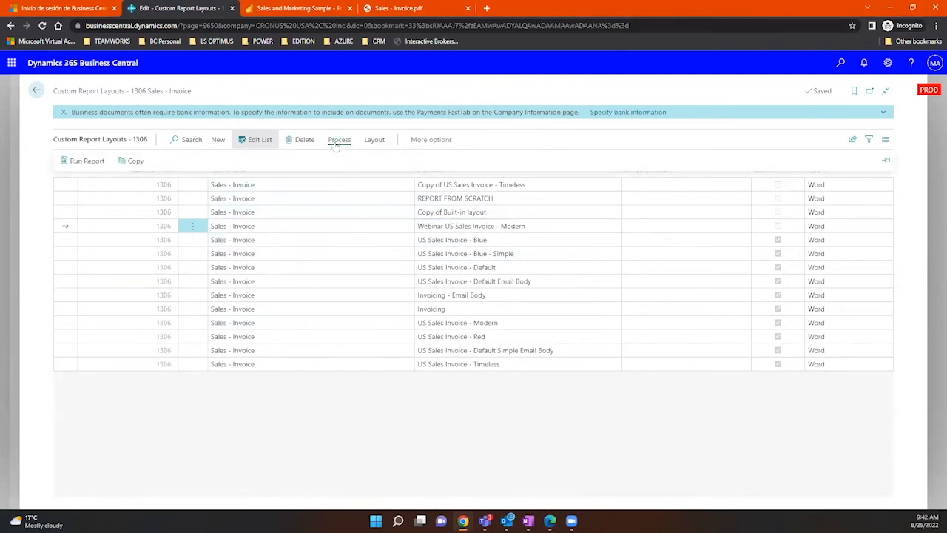
left_click(378, 140)
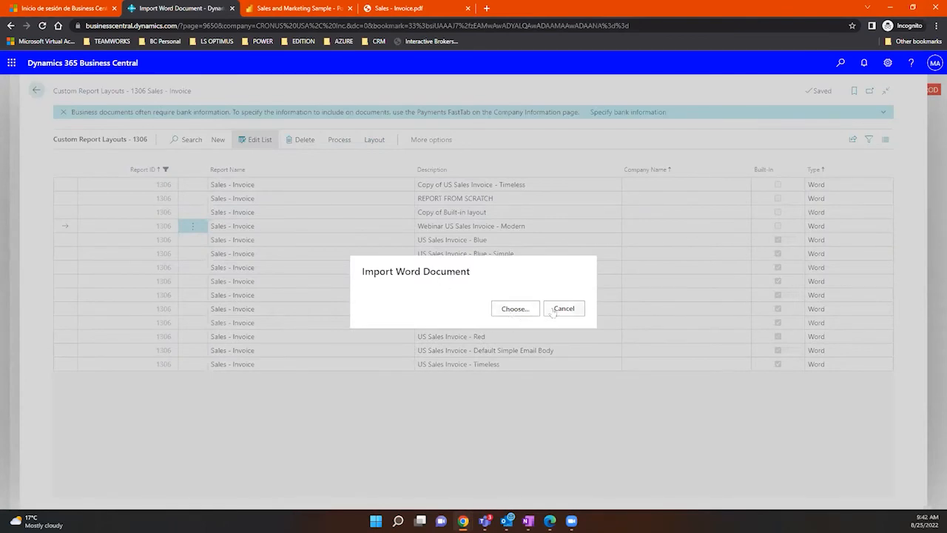
left_click(562, 308)
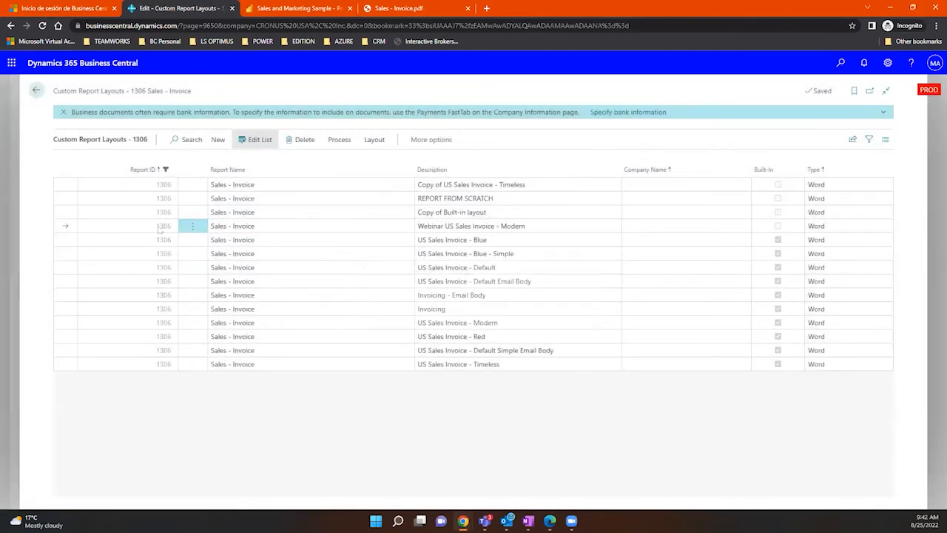
left_click(450, 225)
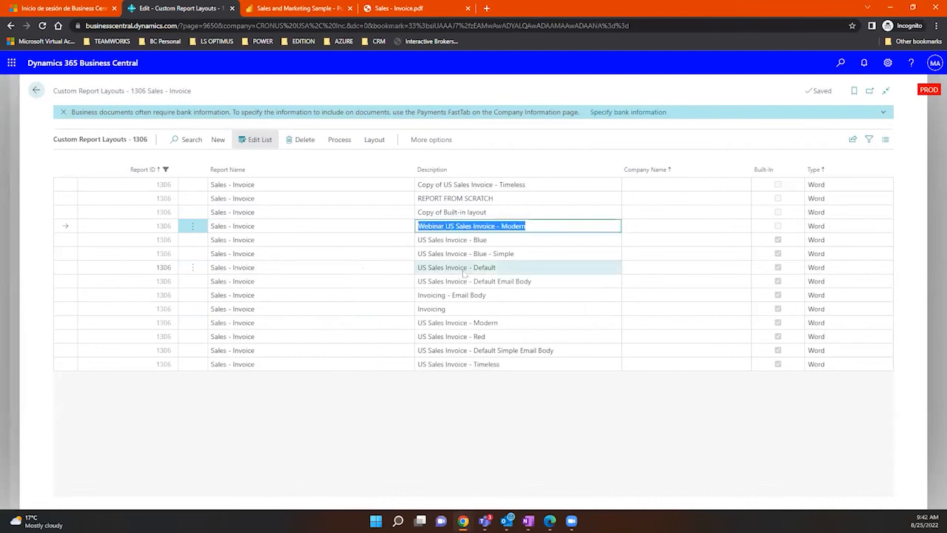
left_click(373, 140)
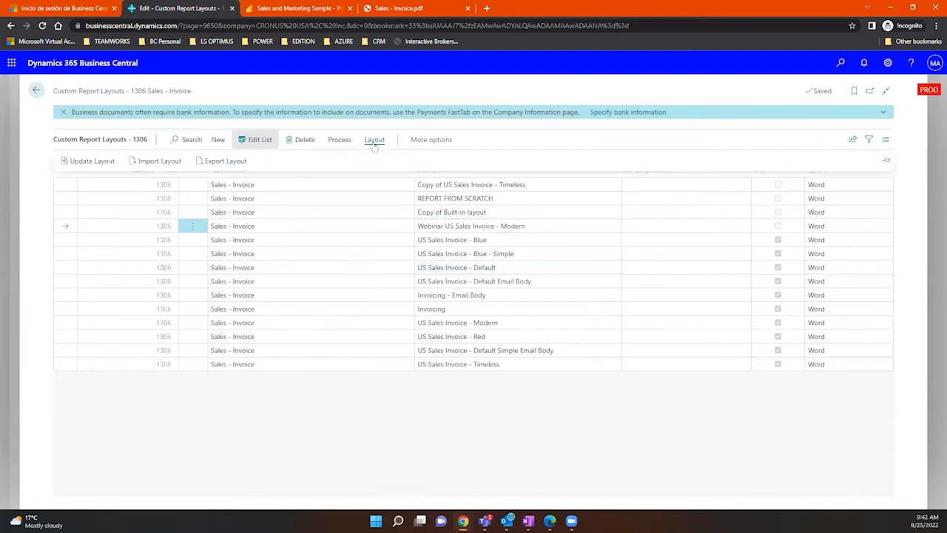
left_click(170, 162)
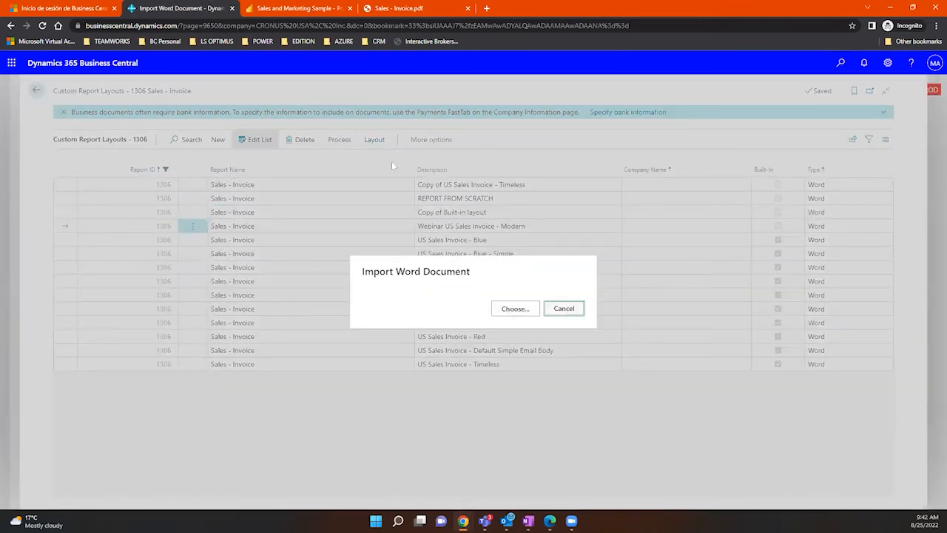
left_click(564, 308)
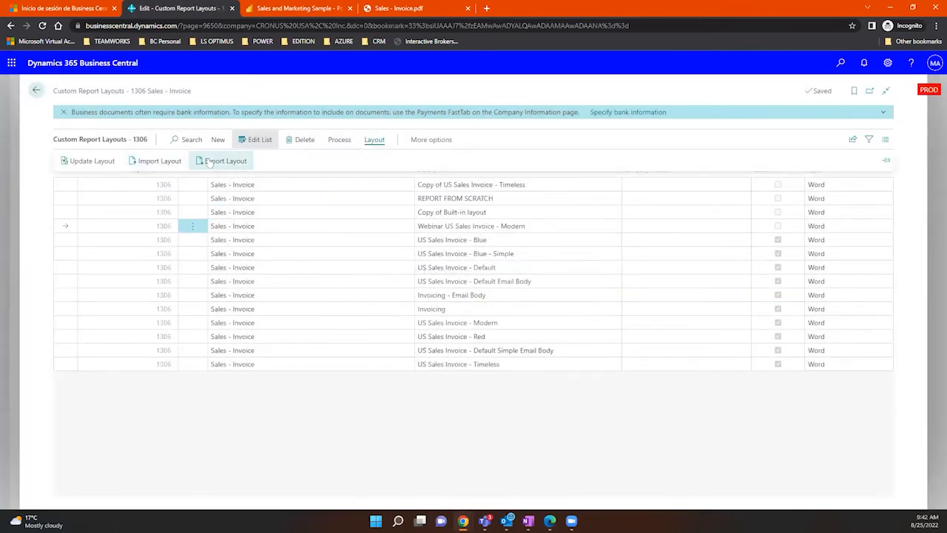
Import Default (1).docx from Downloads as the layout for Webinar US Sales Invoice - Modern, checking its preview before opening it
left_click(159, 160)
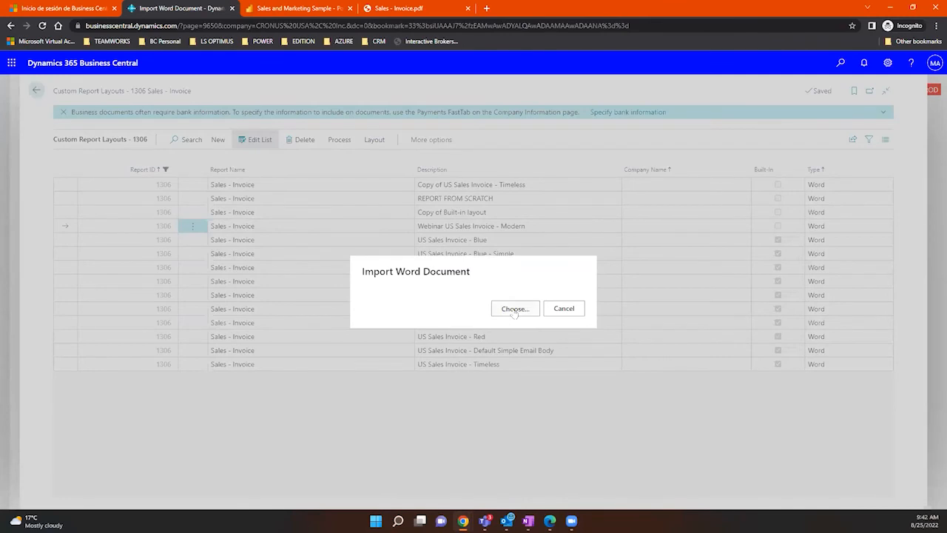
left_click(514, 310)
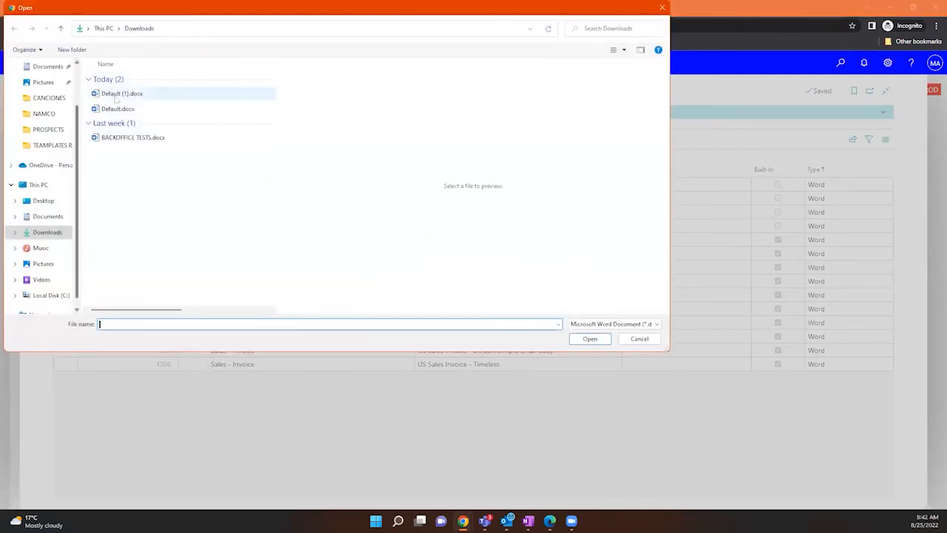
left_click(180, 89)
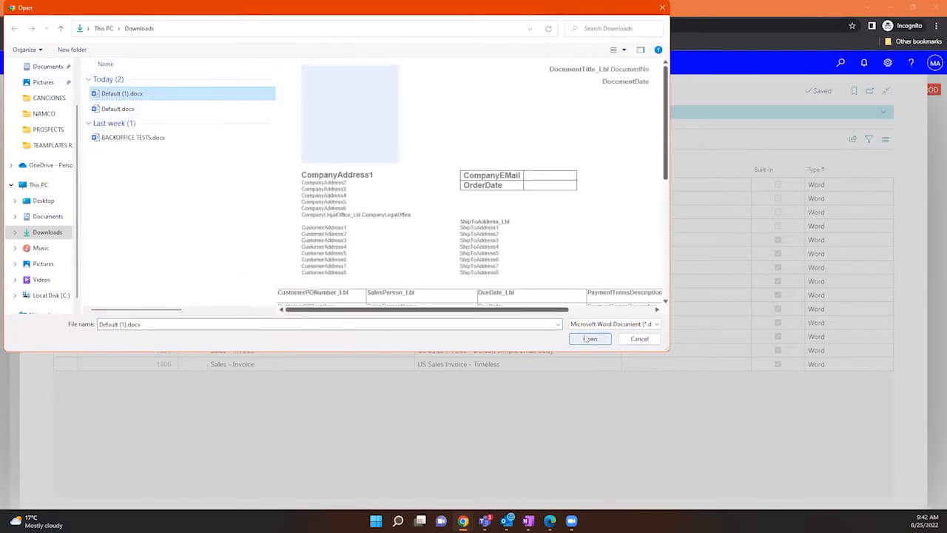
scroll(488, 186, "down", 3)
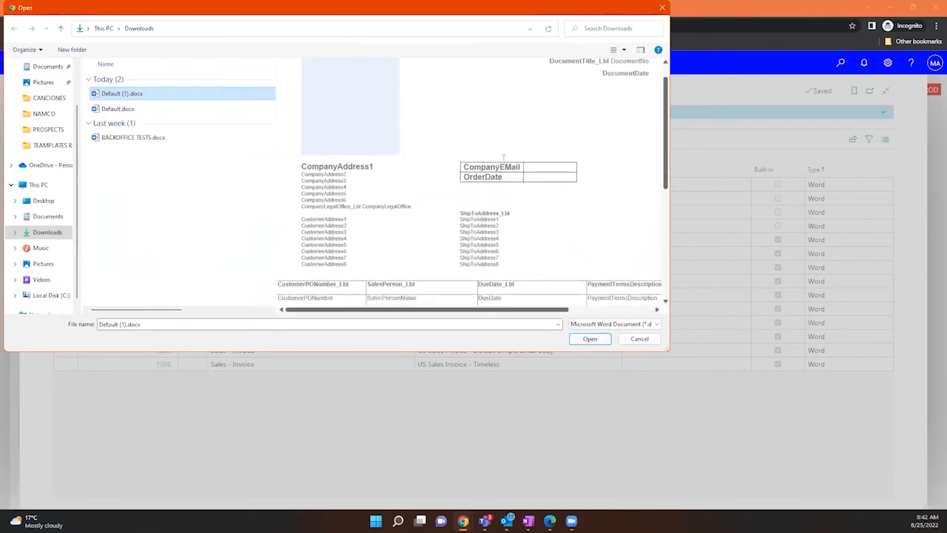
left_click(590, 338)
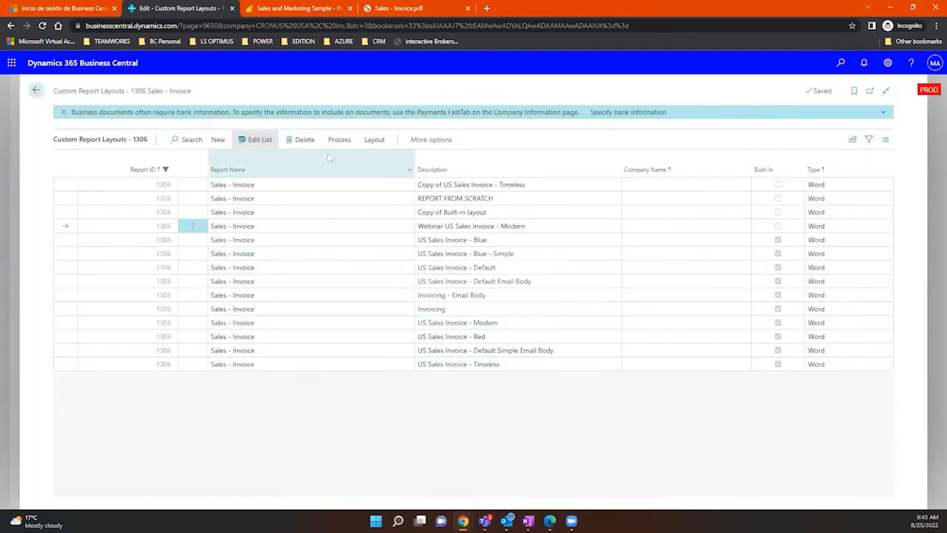
Run the Sales - Invoice report with the Webinar US Sales Invoice - Modern layout and preview it using the last used options and filters
left_click(374, 139)
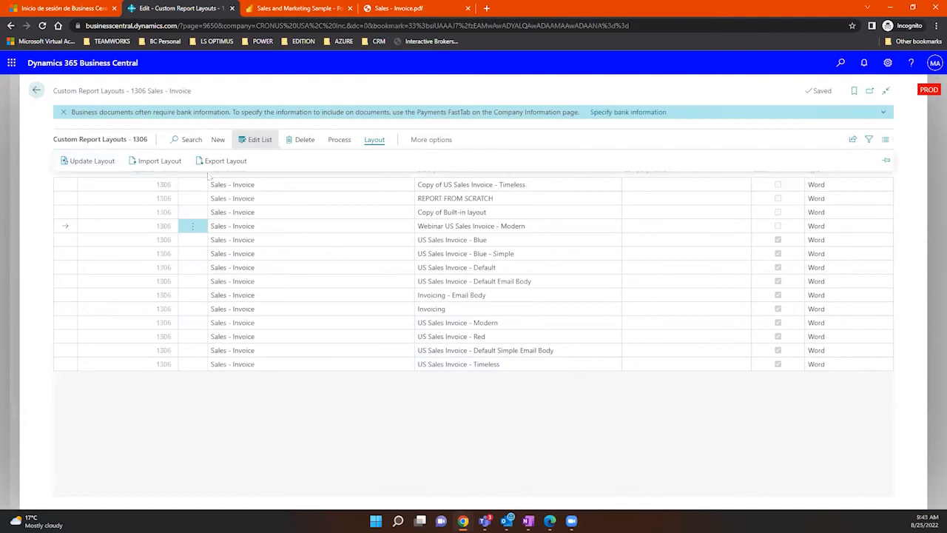
left_click(339, 139)
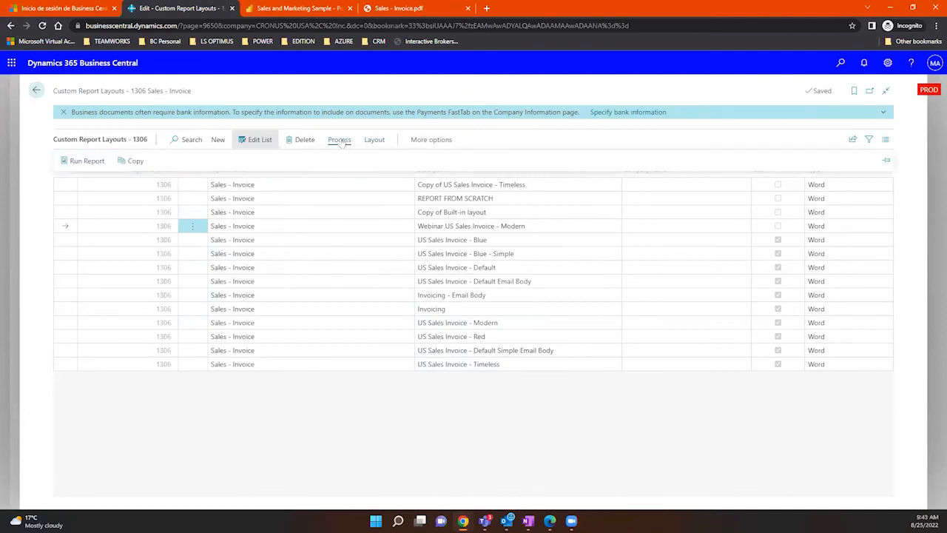
left_click(81, 161)
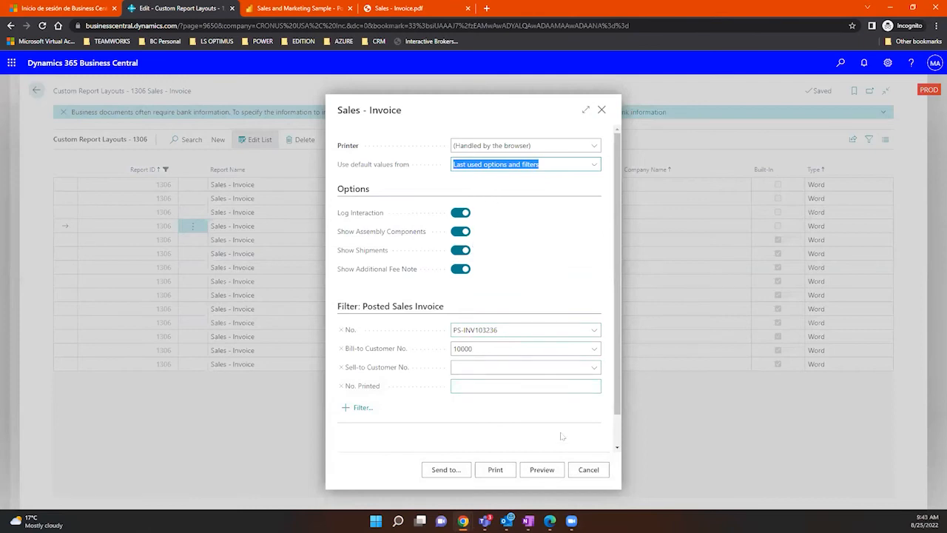
left_click(544, 467)
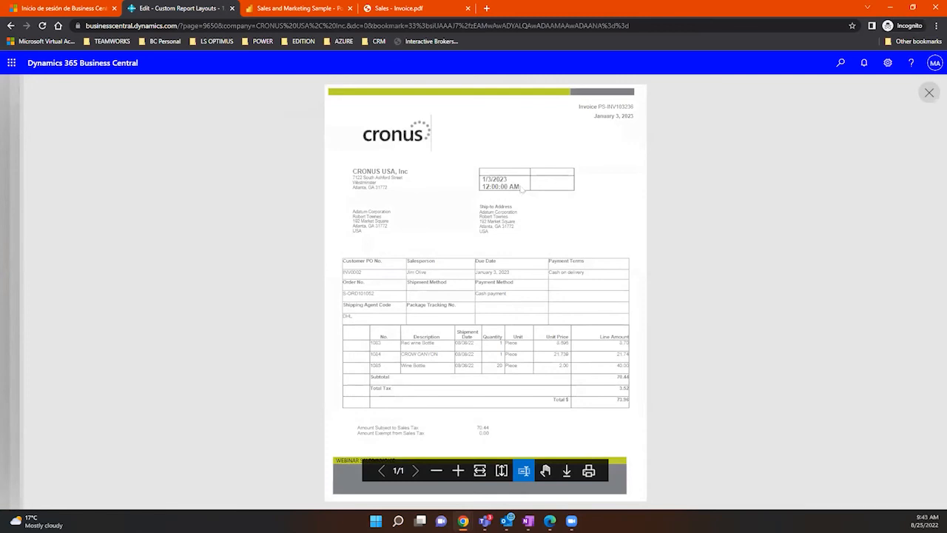
Examine the customized invoice preview at a larger size, checking the date box, order details, line items and WEBINAR SALES INVOICE footer
left_click_drag(518, 186, 481, 186)
left_click(458, 471)
scroll(410, 246, "down", 3)
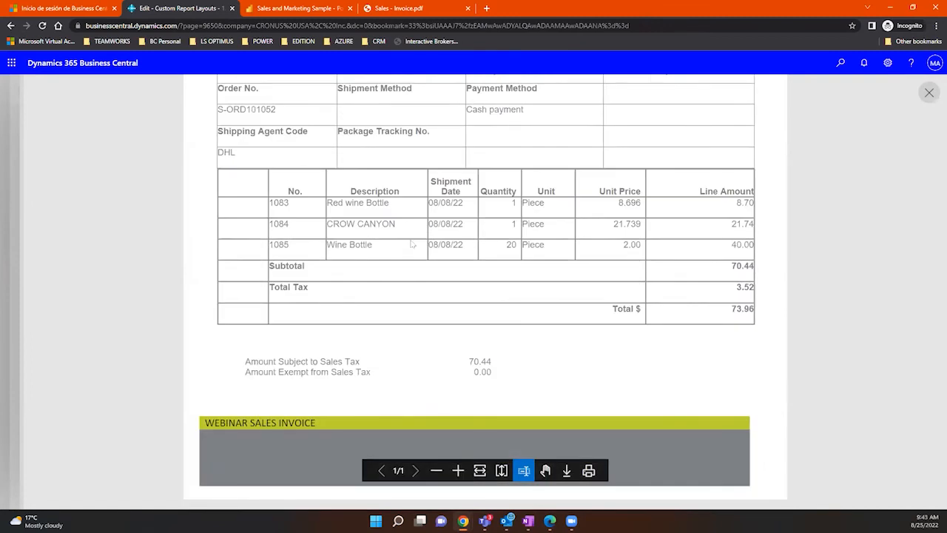
scroll(412, 244, "up", 2)
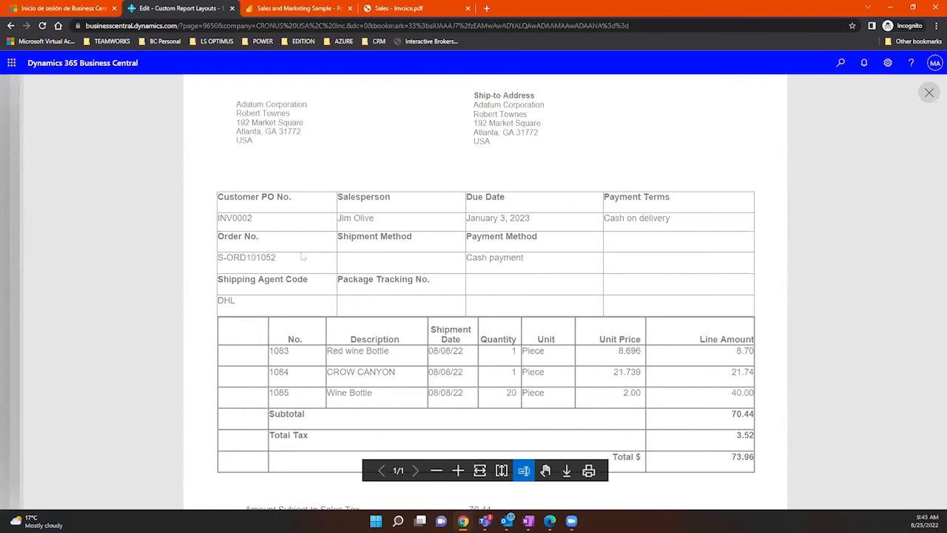
scroll(331, 230, "up", 2)
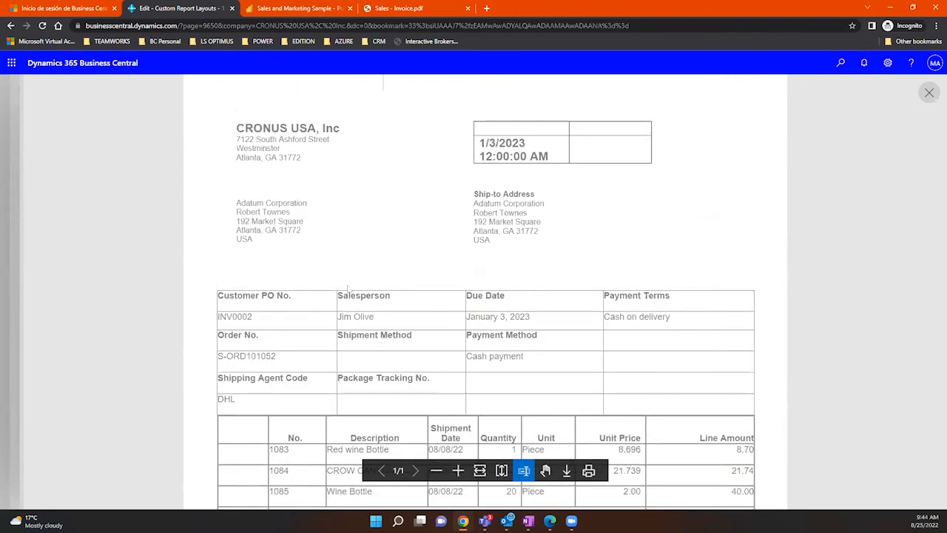
scroll(345, 310, "down", 5)
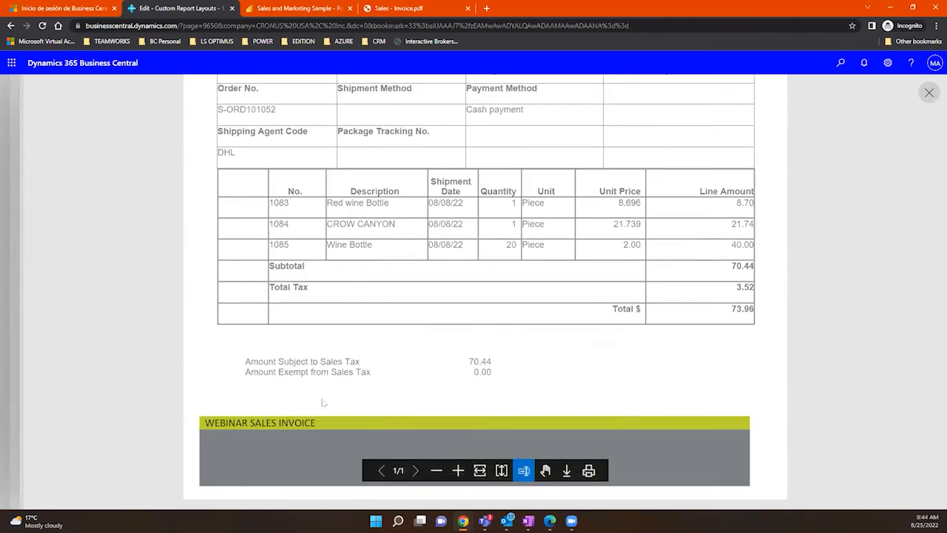
left_click_drag(318, 424, 369, 385)
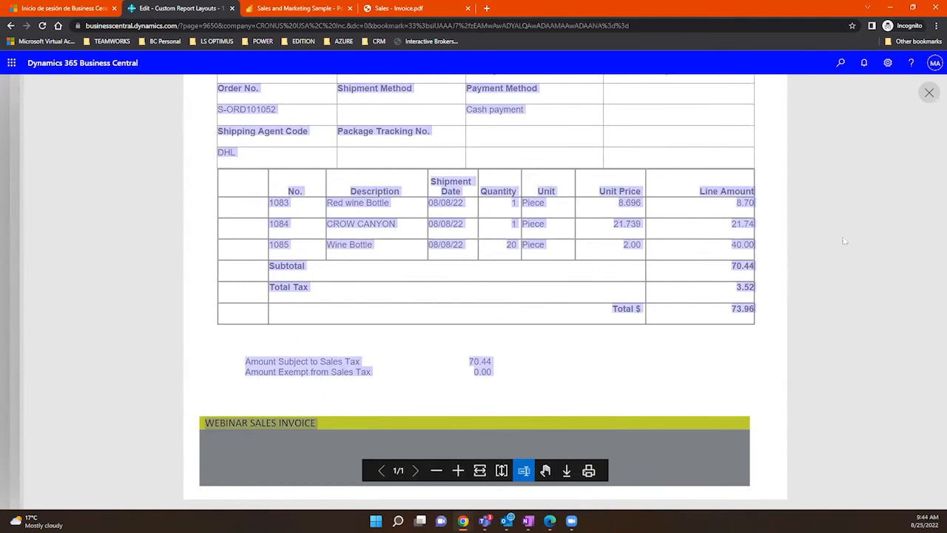
left_click(844, 241)
Review the customized invoice from its address header to the sales tax amounts and close the preview
scroll(844, 240, "up", 2)
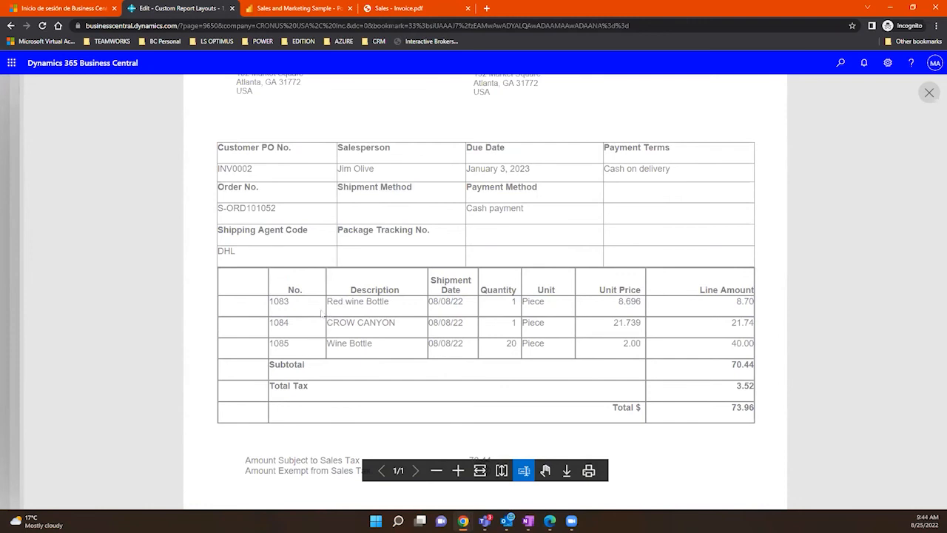
scroll(348, 270, "up", 3)
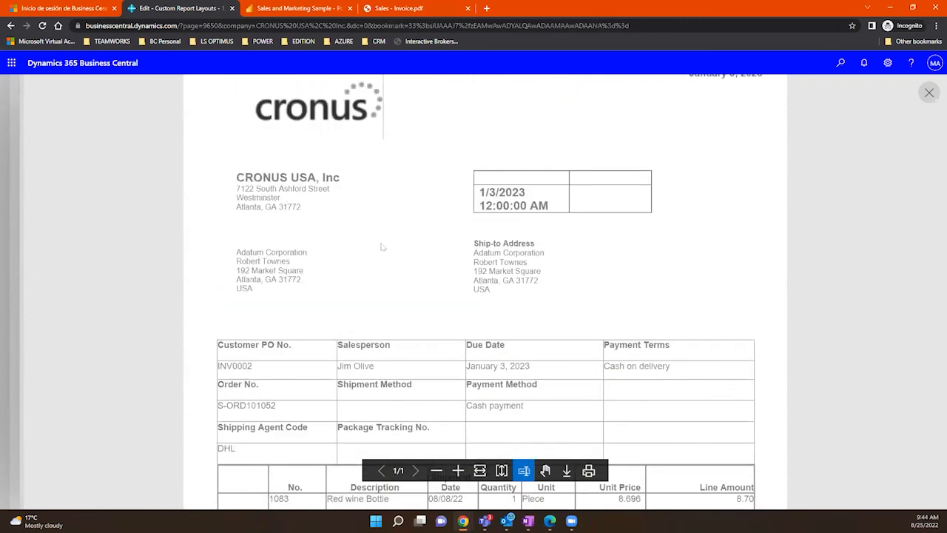
scroll(383, 246, "down", 3)
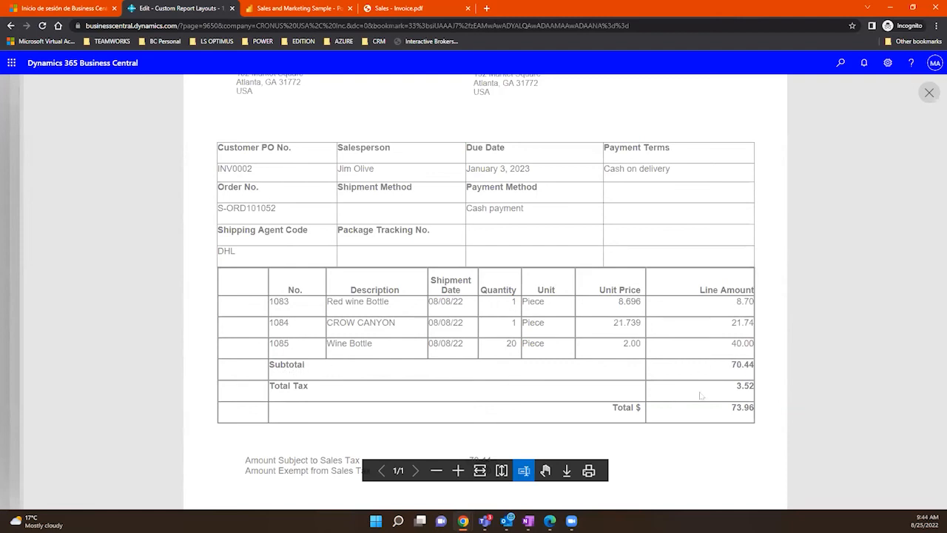
scroll(677, 356, "down", 1)
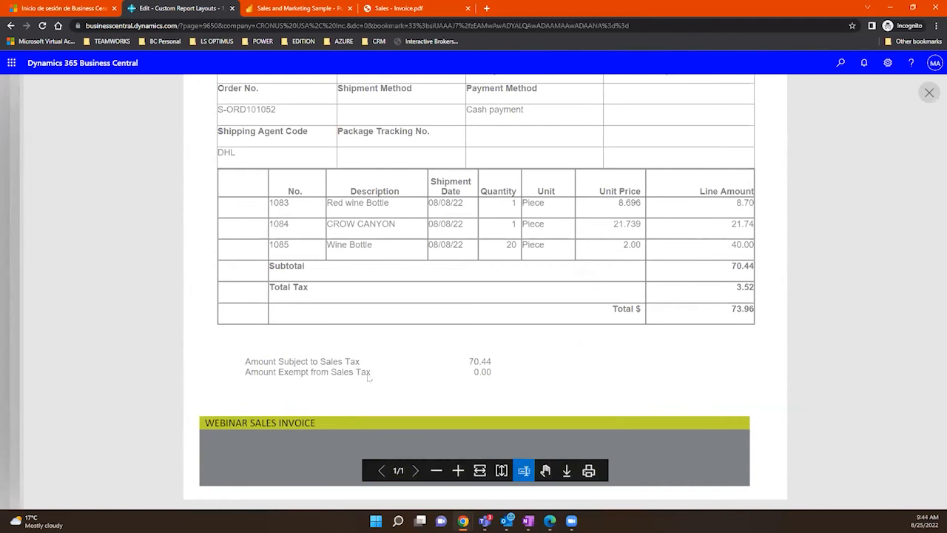
mouse_move(500, 373)
left_mouse_down()
mouse_move(468, 360)
mouse_move(491, 362)
left_mouse_up()
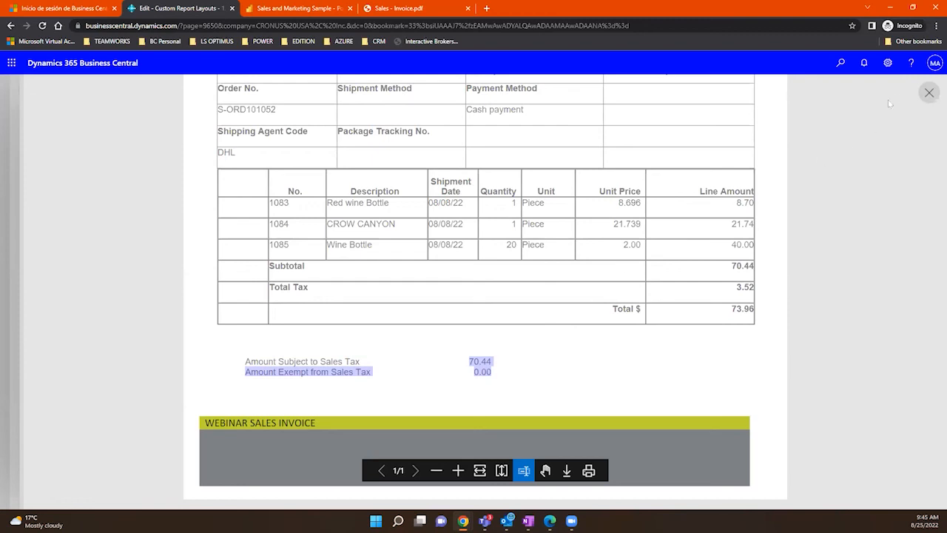
left_click(929, 94)
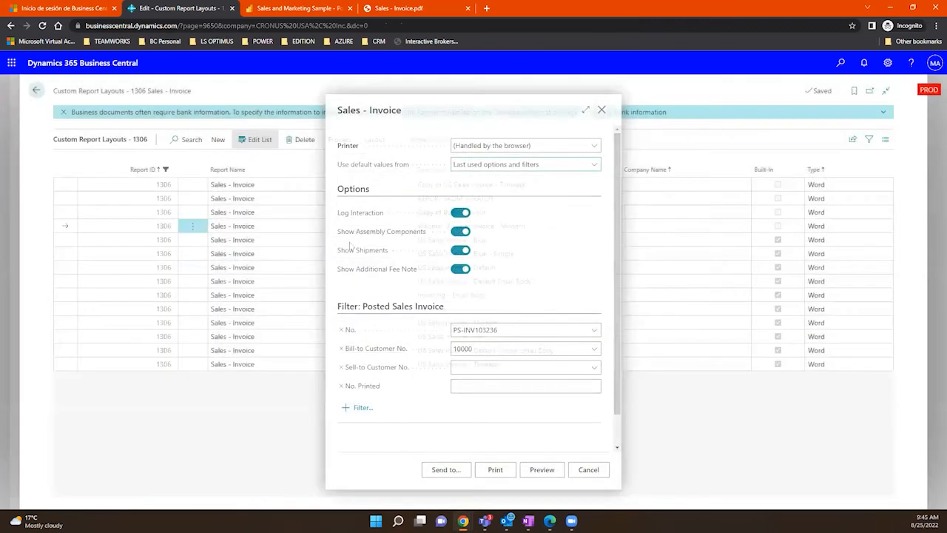
Run and preview the Sales - Invoice report with the built-in US Sales Invoice - Blue - Simple layout
left_click(493, 253)
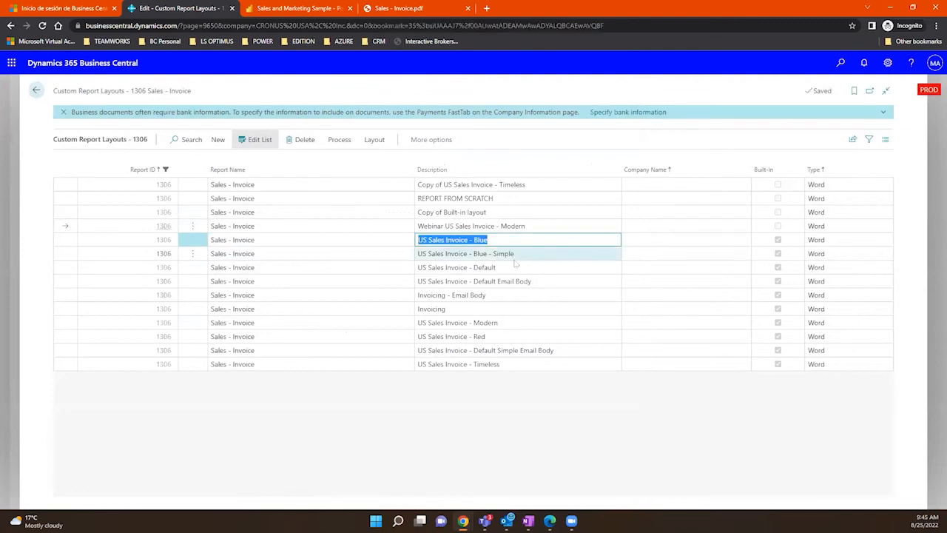
left_click(339, 139)
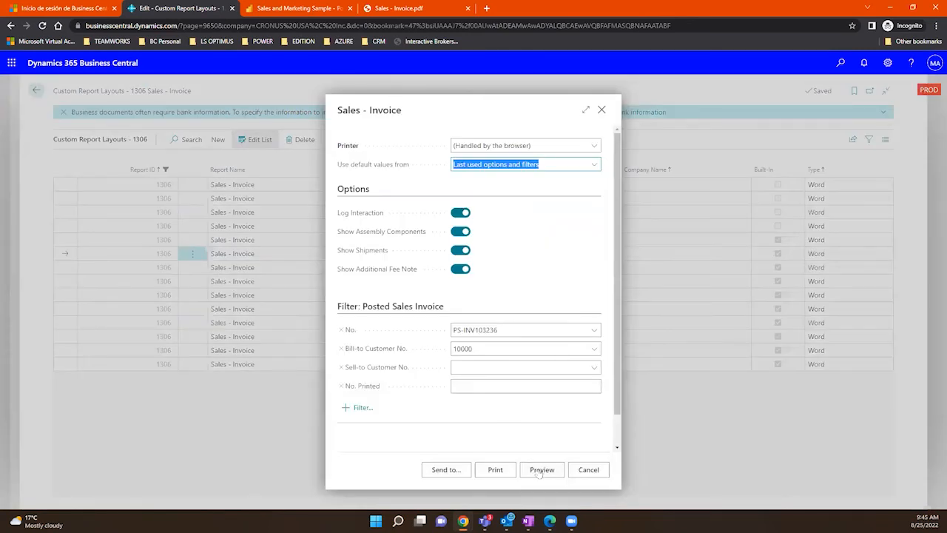
left_click(540, 470)
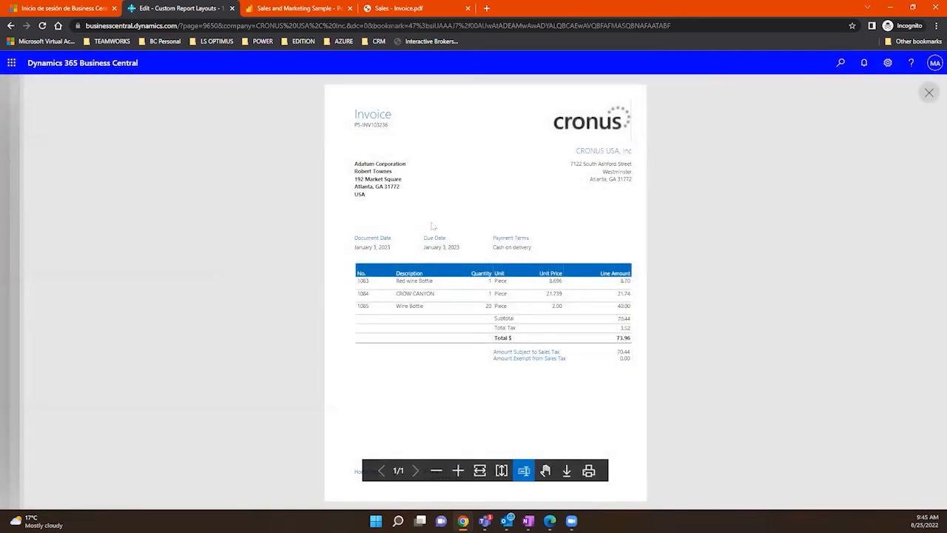
Examine the Blue - Simple invoice's header, line table, totals and contact footer at a larger size, and close the preview and report request
left_click(458, 471)
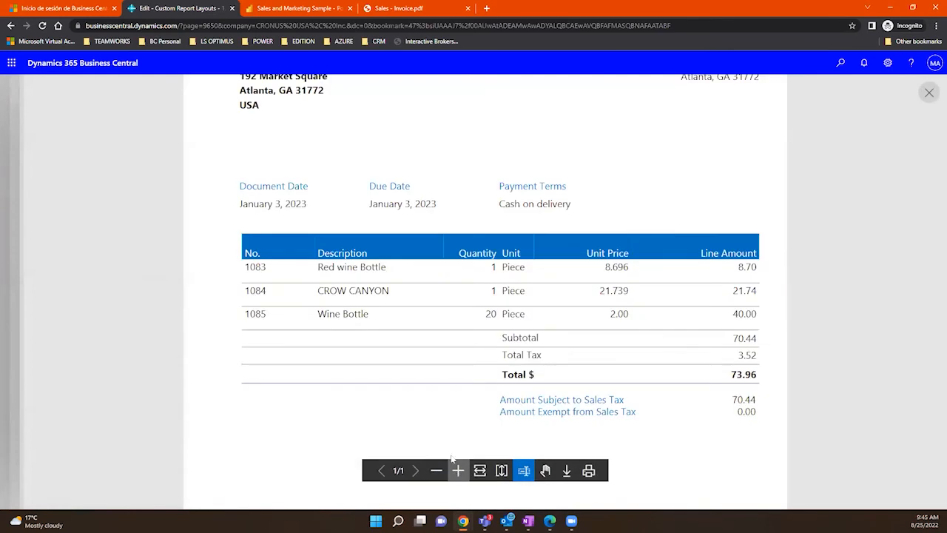
scroll(448, 316, "up", 3)
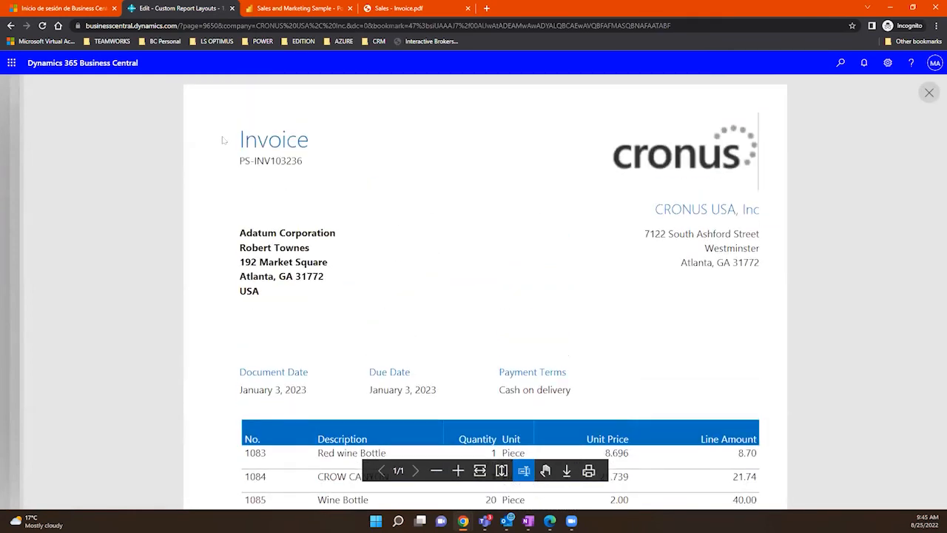
scroll(464, 241, "down", 1)
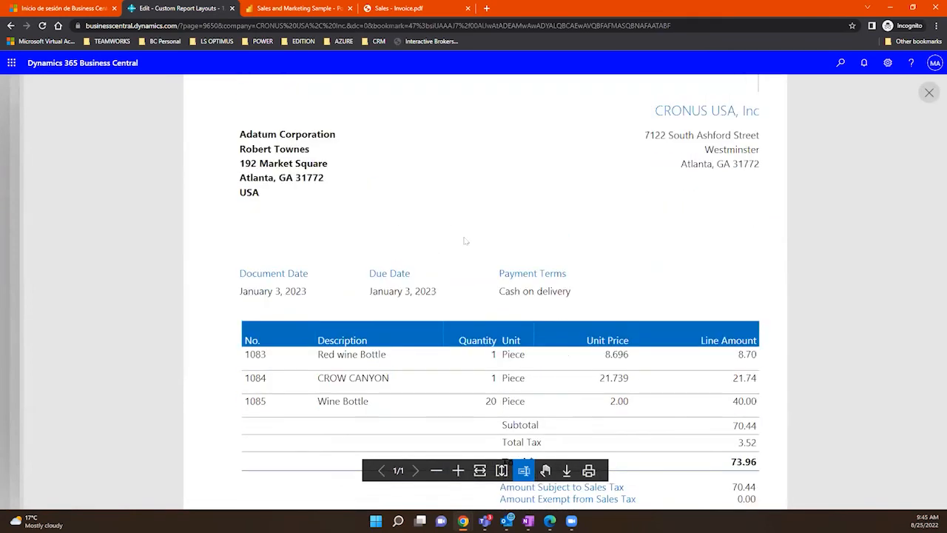
scroll(464, 241, "down", 1)
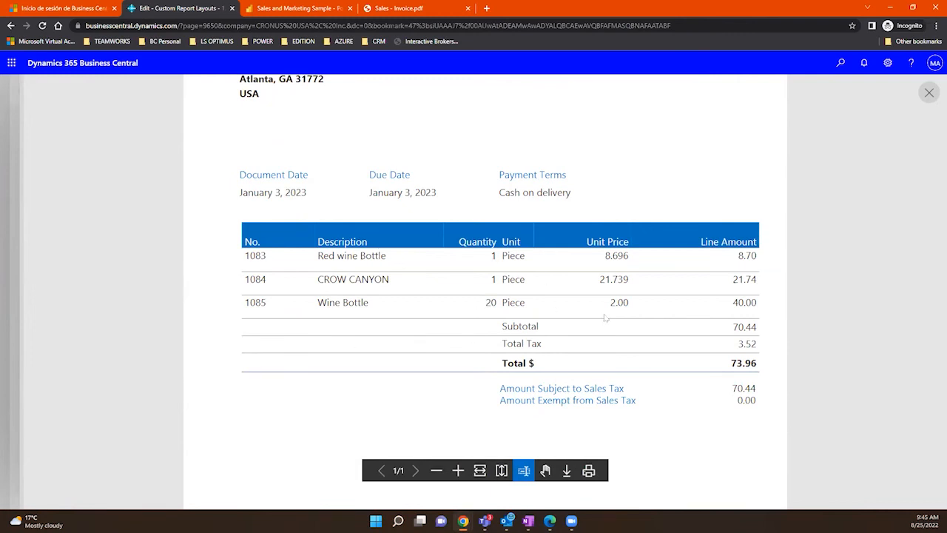
scroll(606, 315, "up", 3)
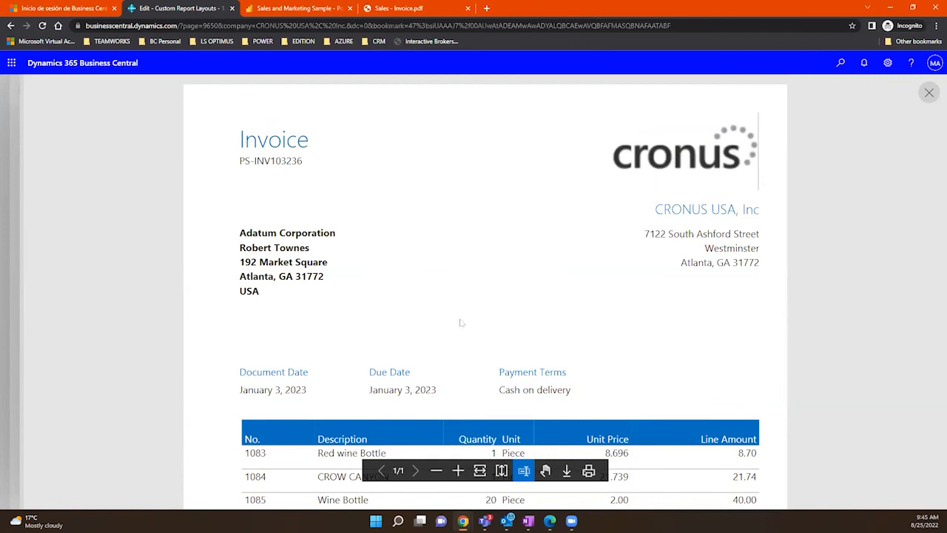
scroll(466, 316, "down", 1)
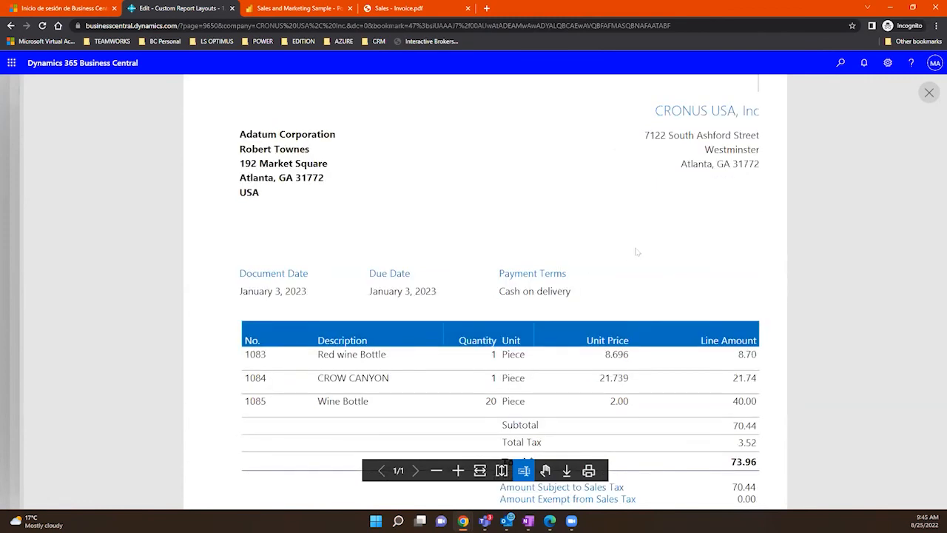
scroll(673, 242, "down", 3)
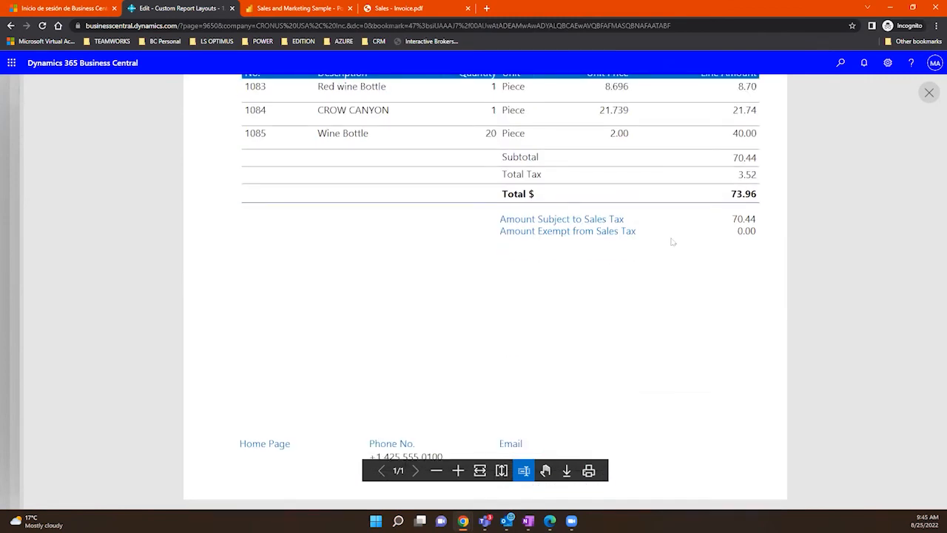
scroll(673, 242, "up", 4)
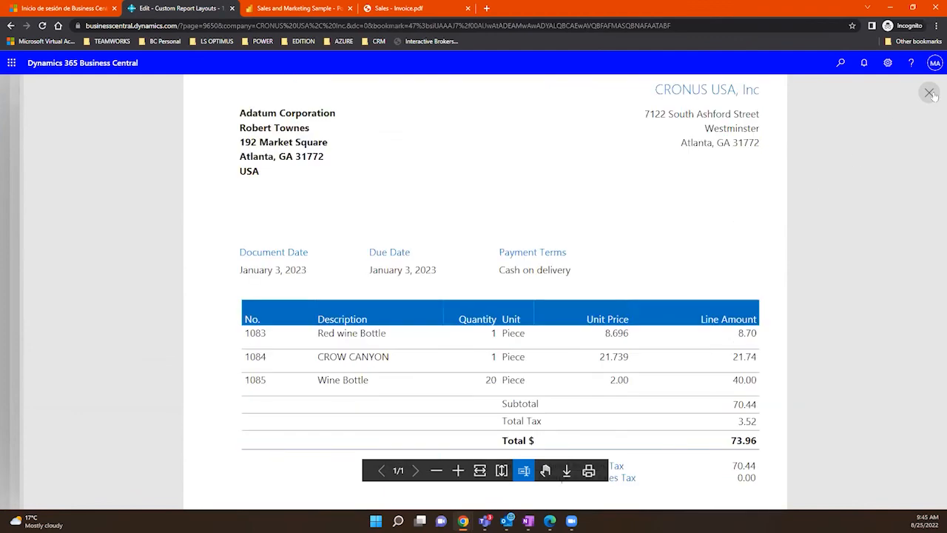
left_click(928, 93)
left_click(601, 111)
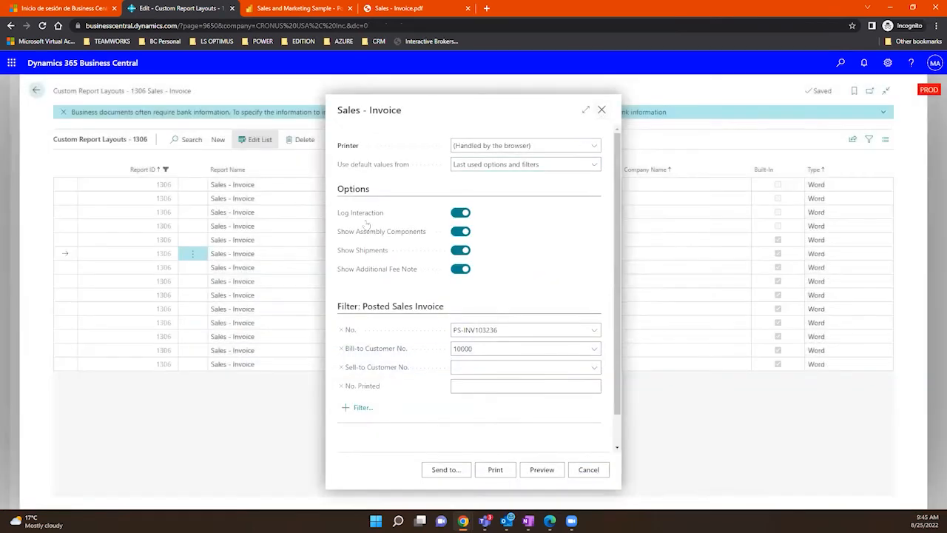
Preview the Sales - Invoice report with the US Sales Invoice - Blue layout, look over the pages and close the preview
left_click(444, 240)
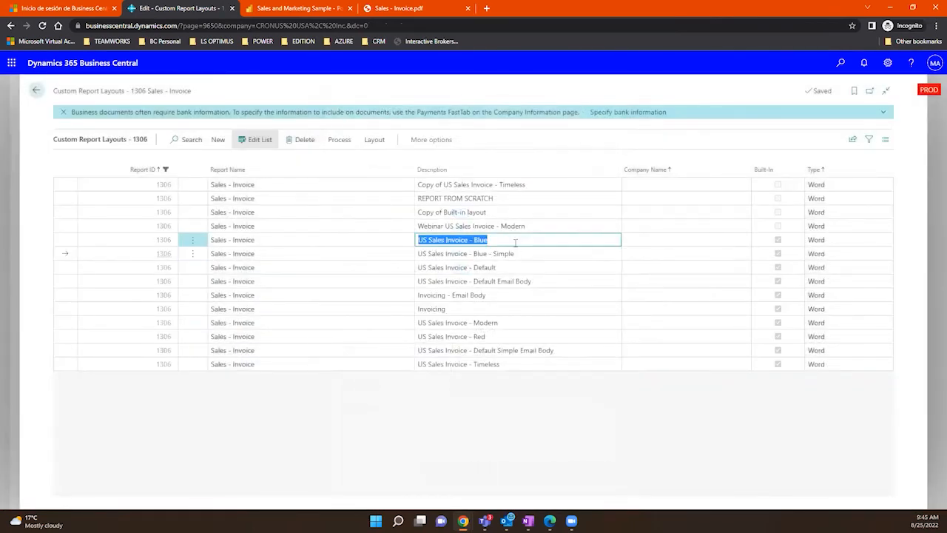
left_click(374, 140)
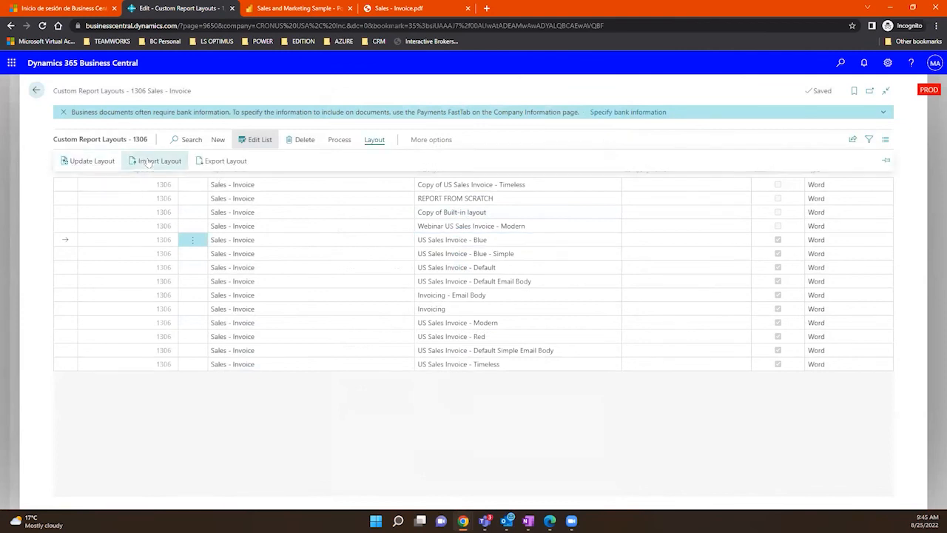
left_click(339, 139)
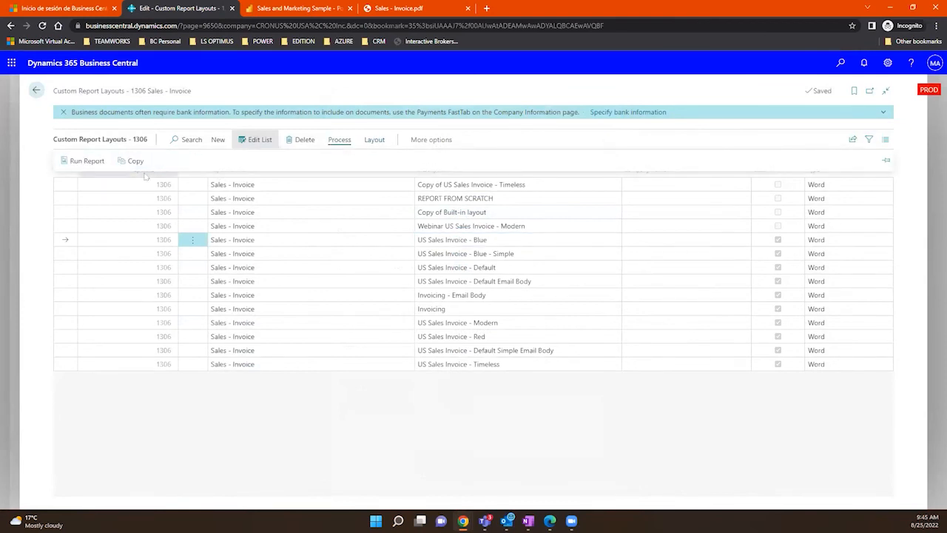
left_click(88, 164)
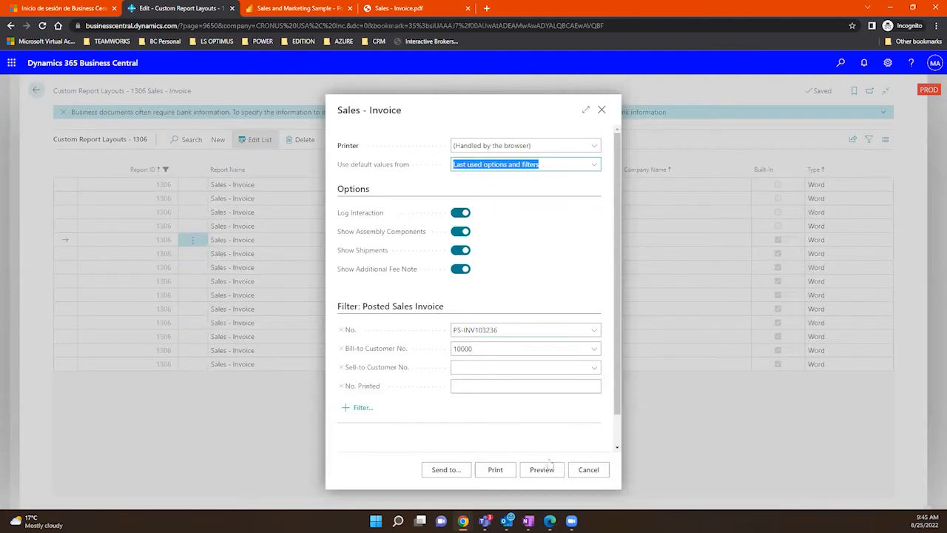
left_click(542, 470)
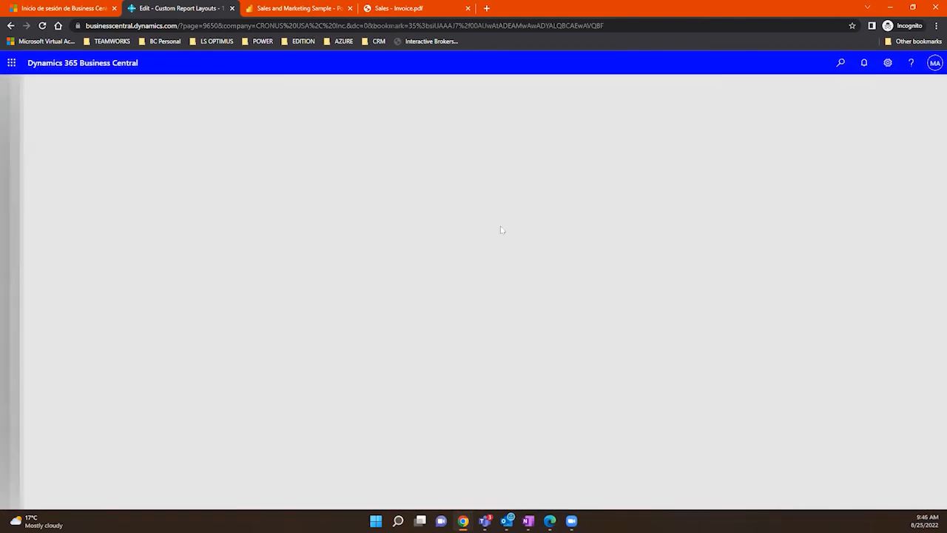
scroll(431, 253, "down", 5)
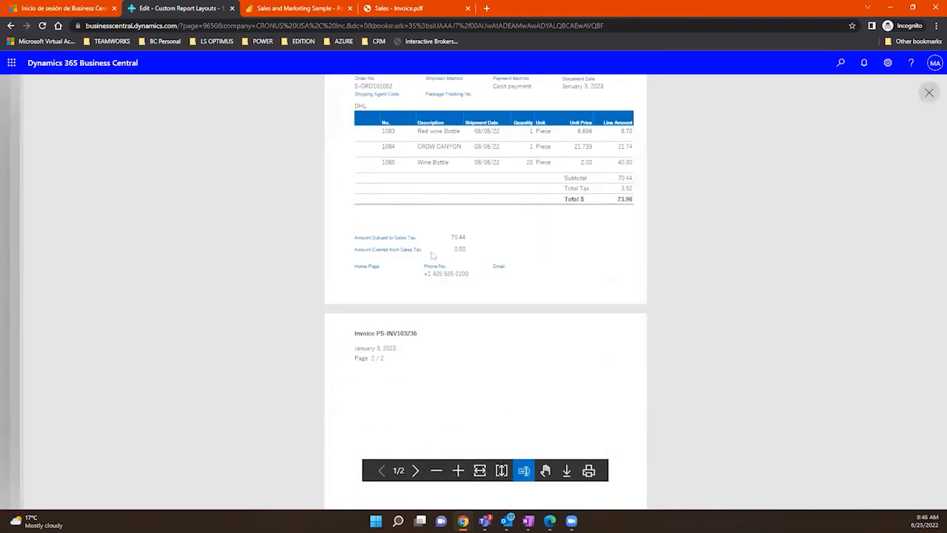
scroll(432, 255, "up", 5)
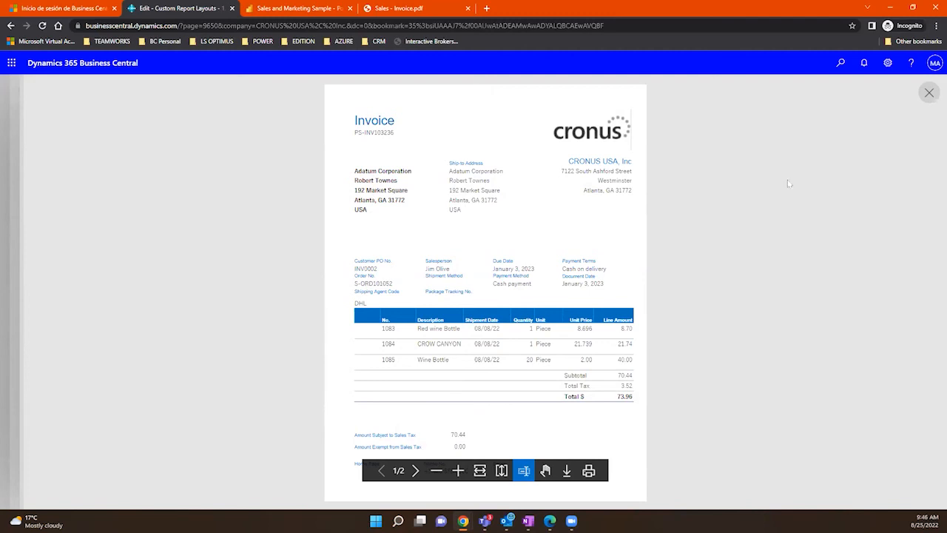
key("Escape")
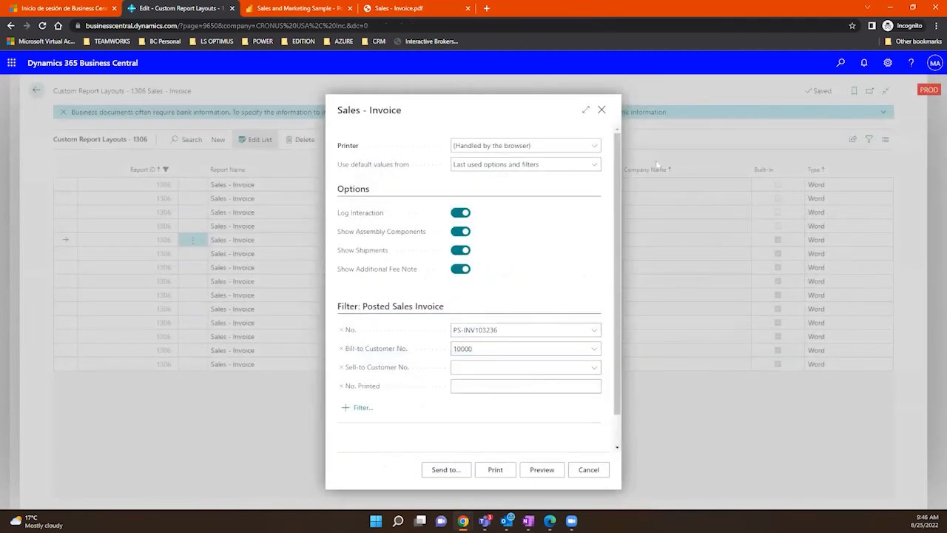
Leave the report request and custom layouts list, and assign Webinar US Sales Invoice - Modern as report 1306's custom layout in Report Layout Selection
left_click(601, 109)
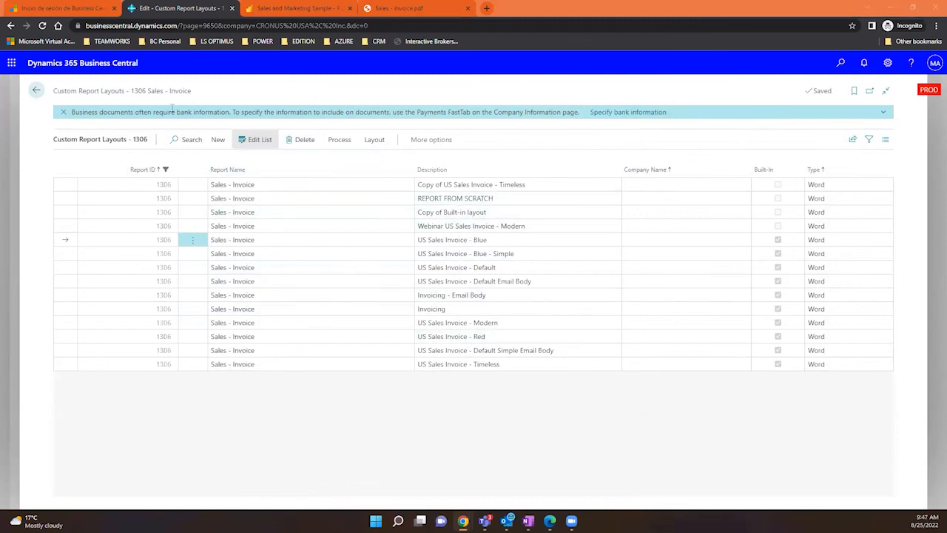
left_click(36, 91)
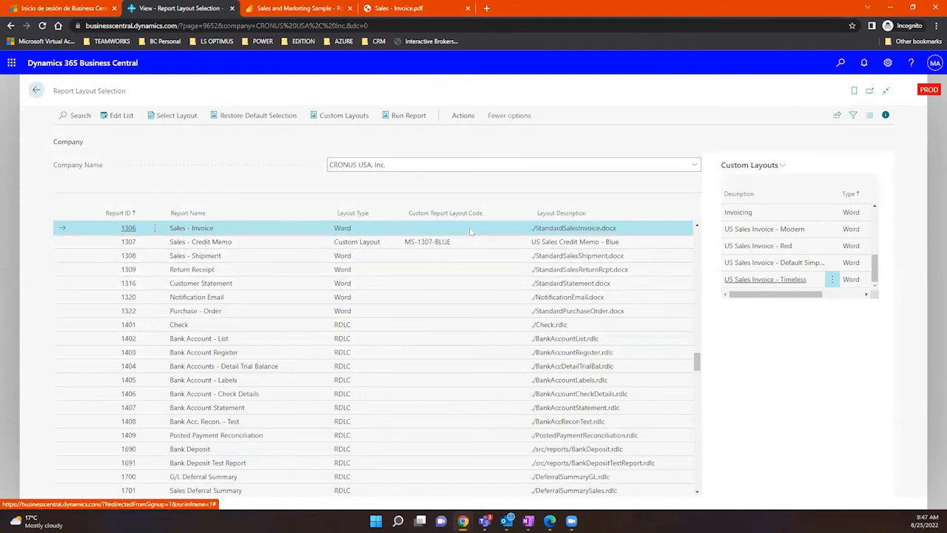
left_click(118, 117)
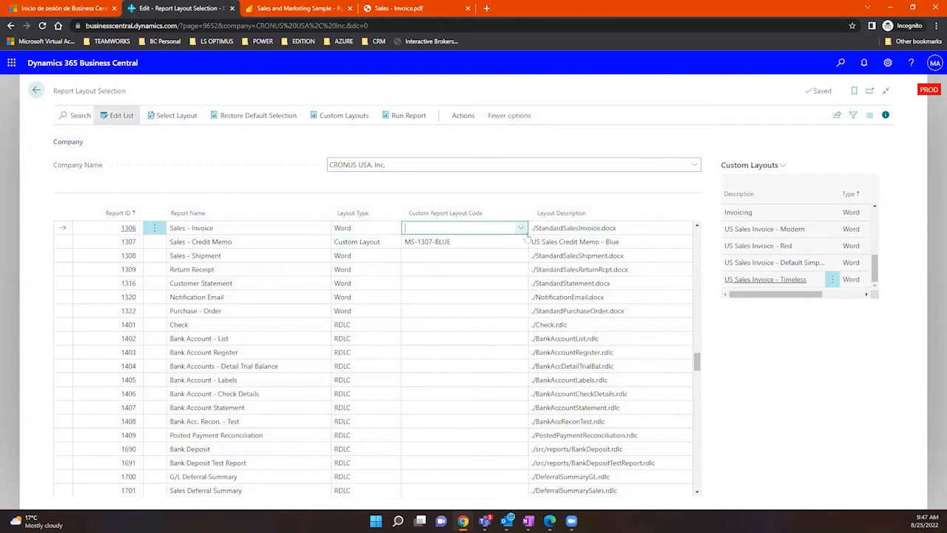
left_click(522, 229)
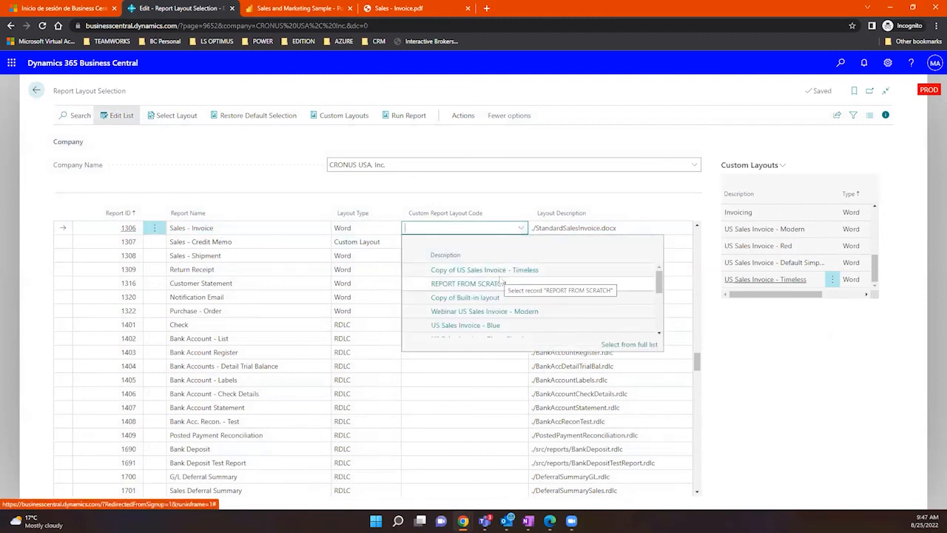
left_click(522, 311)
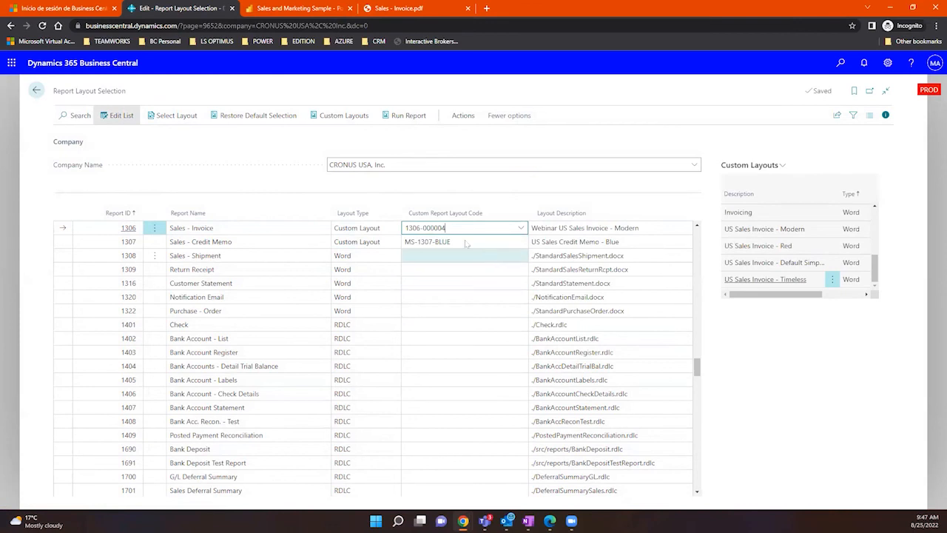
Check the layout type options for Sales - Invoice, keeping Custom Layout, look through the report list and leave the page
left_click(372, 235)
left_click(381, 229)
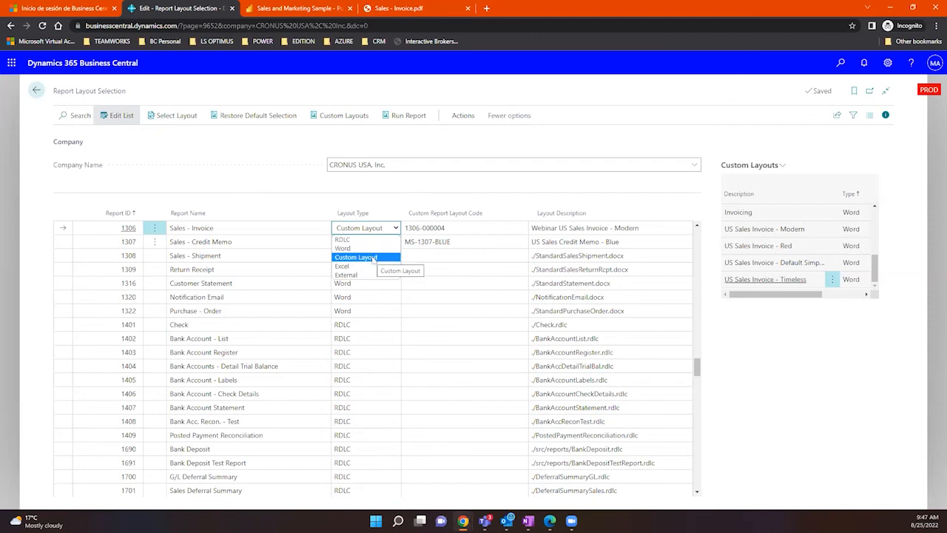
left_click(373, 257)
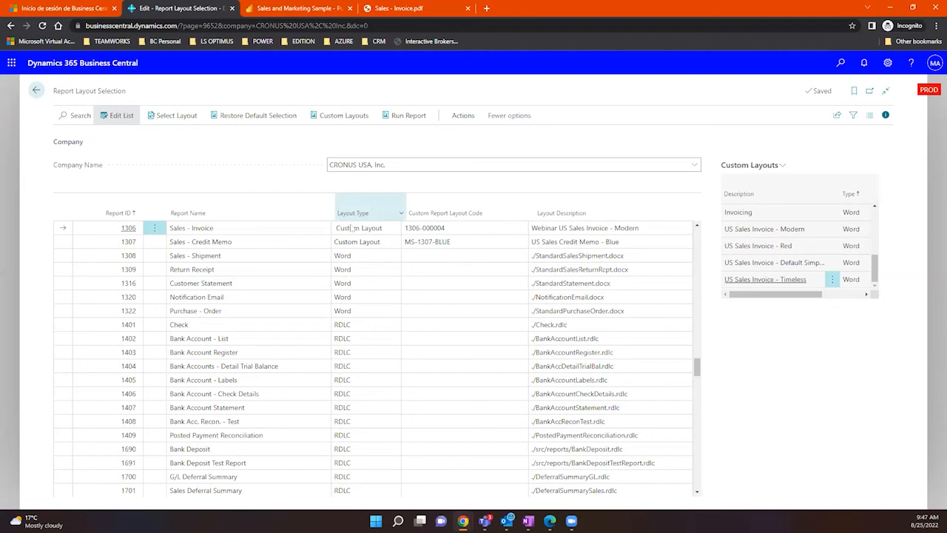
left_click(442, 230)
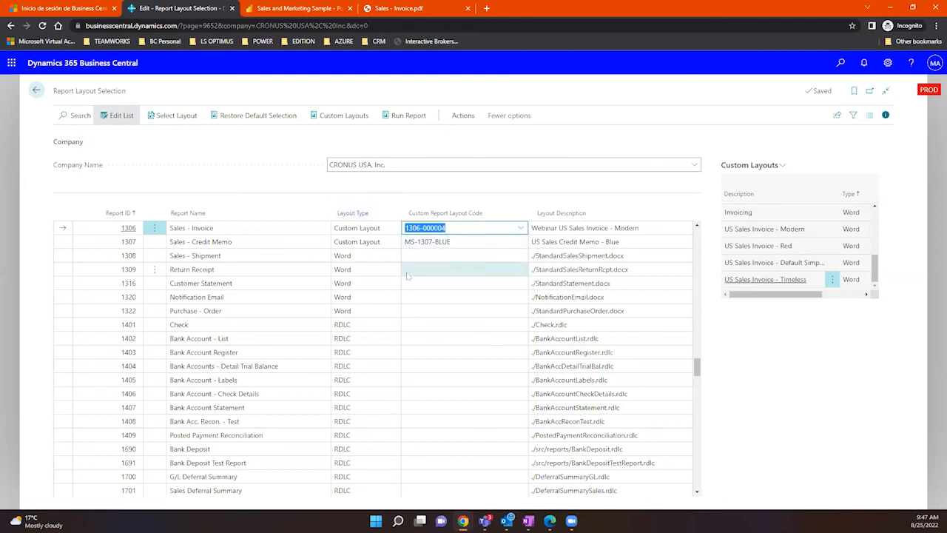
left_click(214, 231)
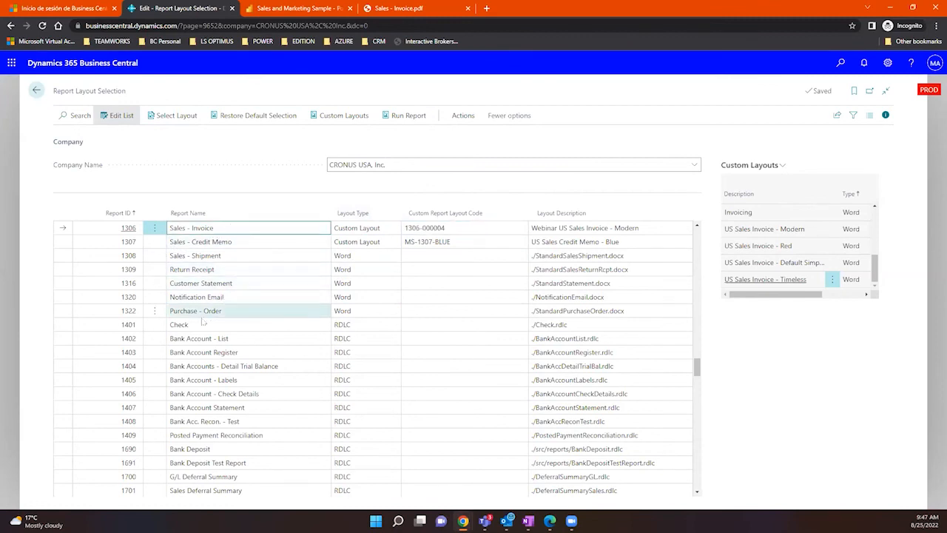
scroll(201, 320, "down", 2)
scroll(201, 320, "down", 10)
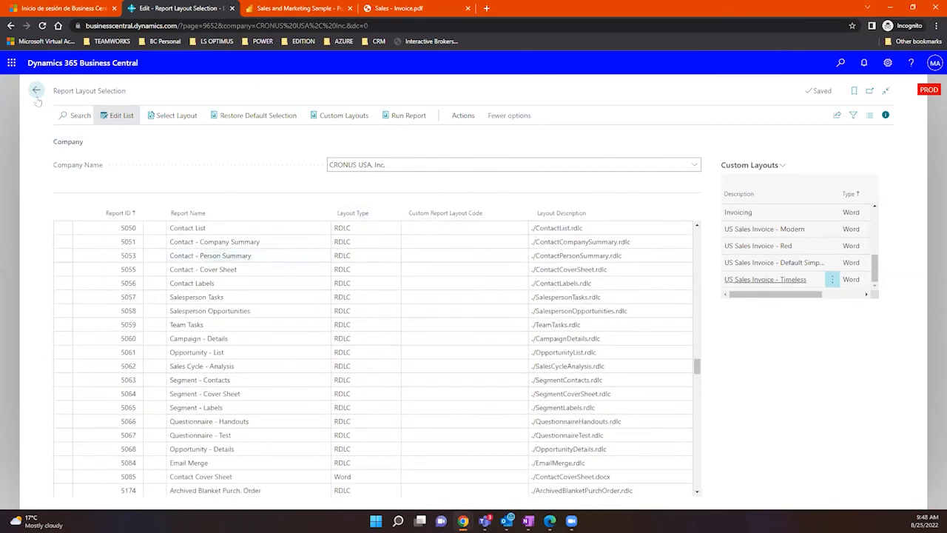
left_click(37, 91)
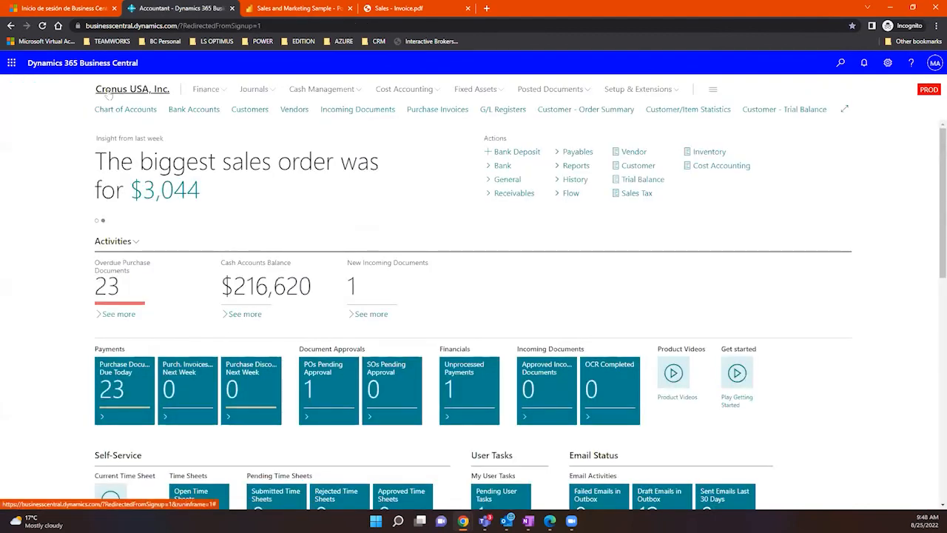
Search for "report selection", list all matching pages and open Report Selection - Sales
left_click(841, 64)
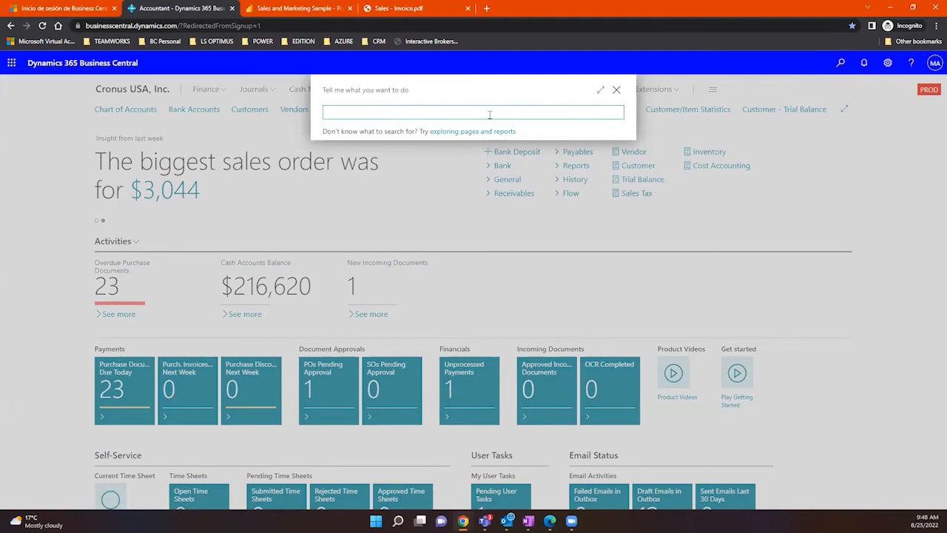
type("eport selec")
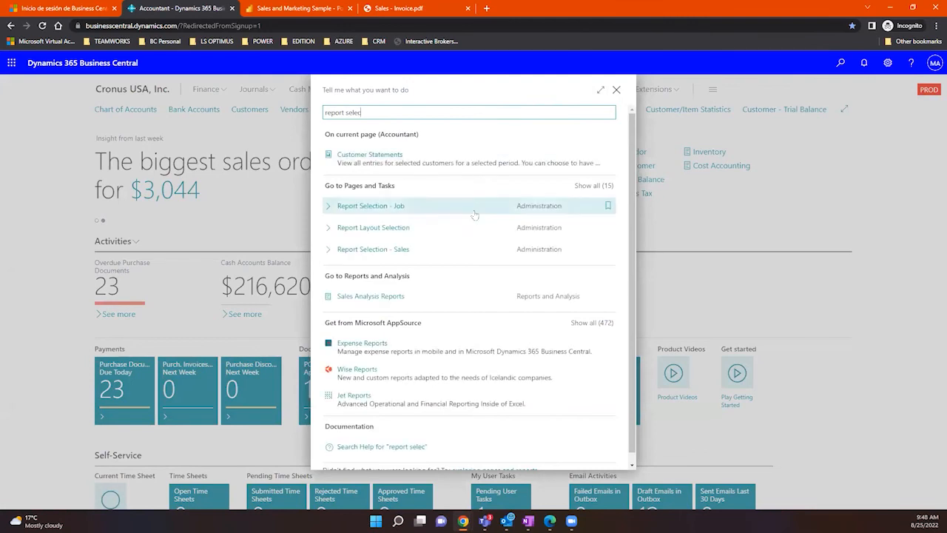
left_click(592, 185)
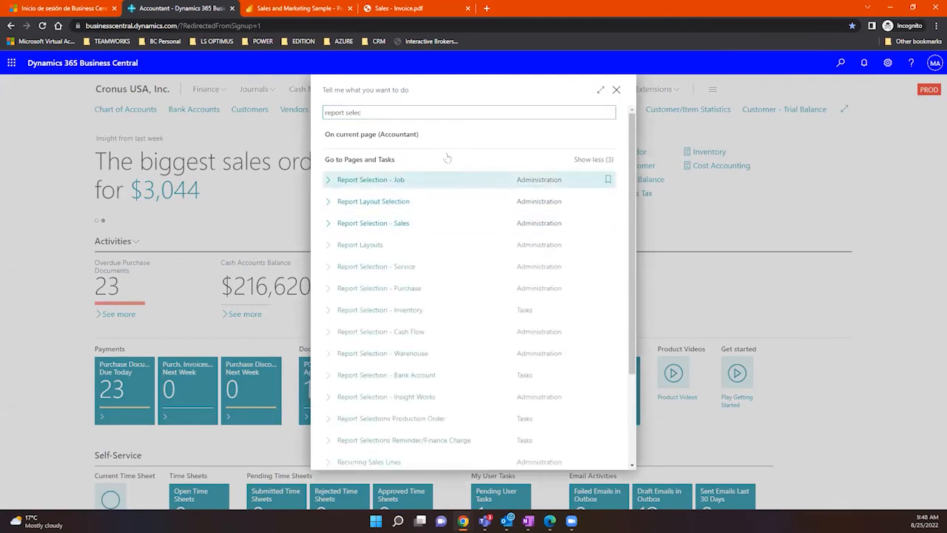
left_click(373, 114)
left_click(368, 115)
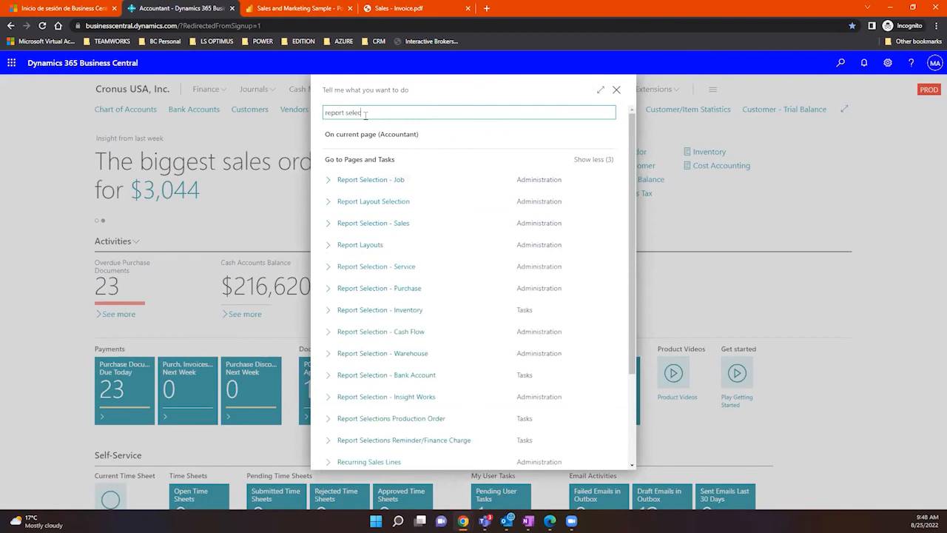
type("tion")
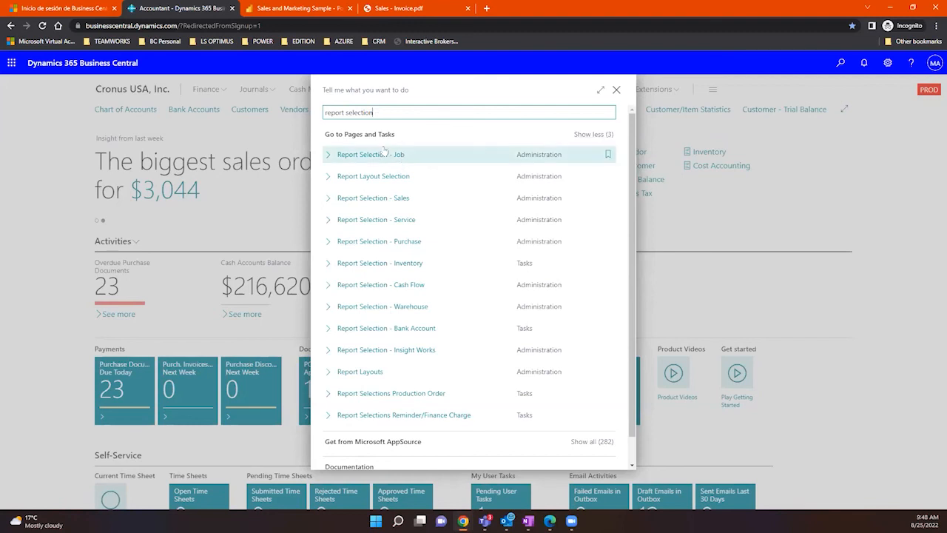
key("ctrl+shift+Left")
key("ctrl+shift+Left")
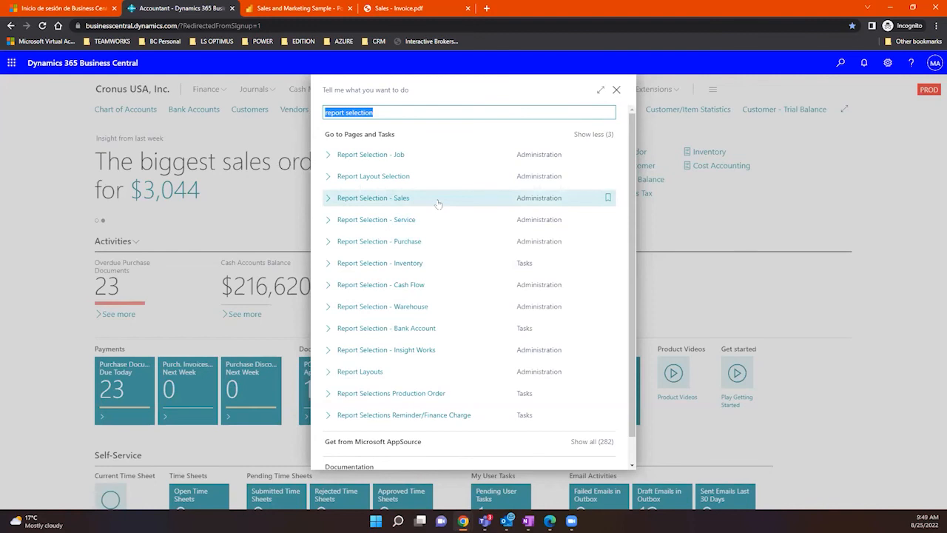
left_click(408, 205)
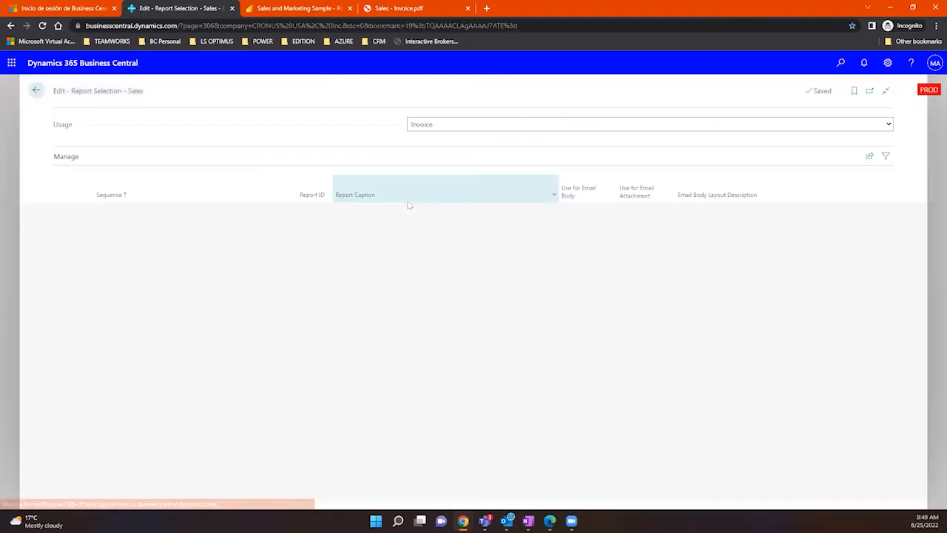
Review the document types available under Usage for the sales report selection, keeping Invoice
left_click_drag(60, 94, 130, 102)
left_click(147, 104)
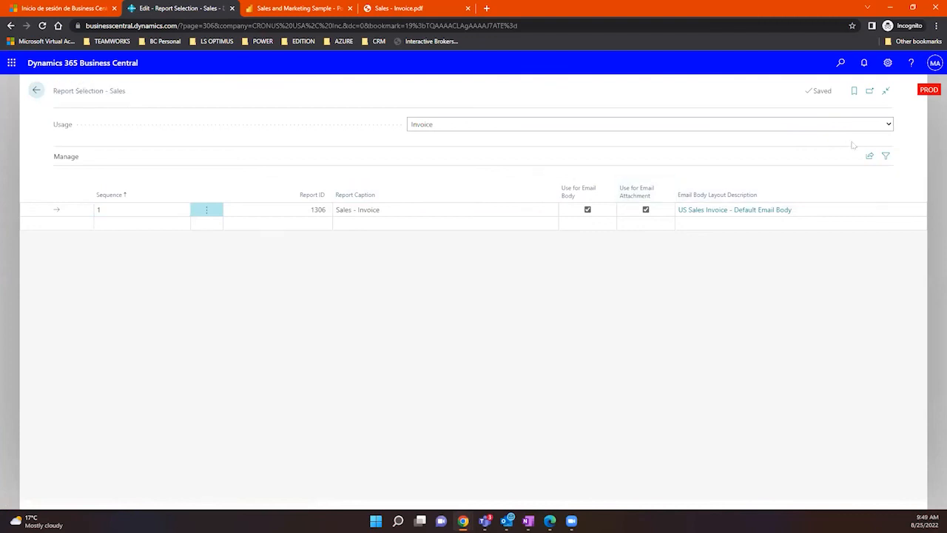
left_click(888, 124)
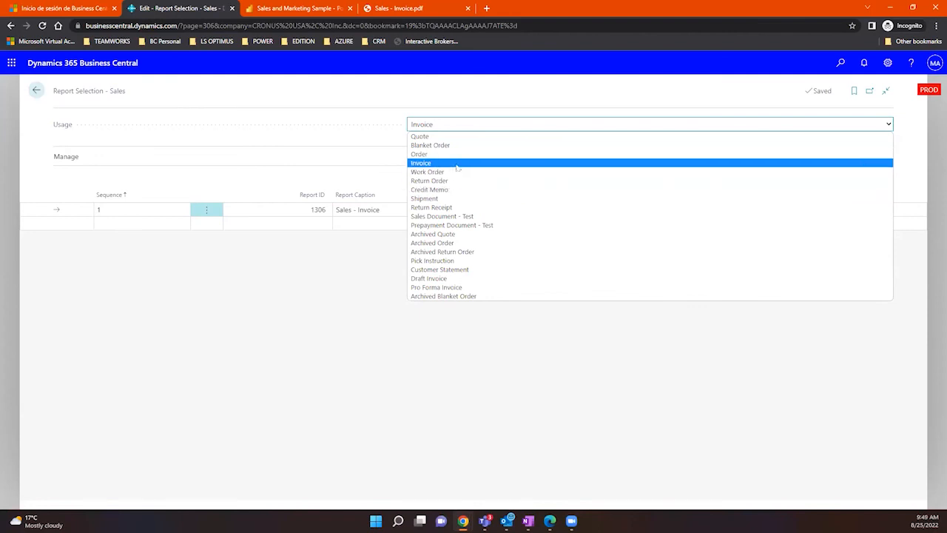
left_click(457, 164)
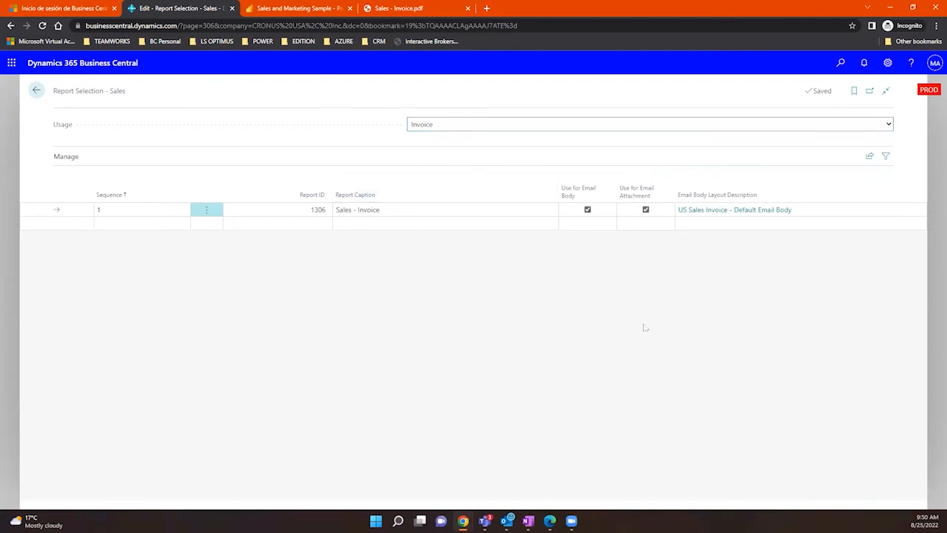
Browse the available report IDs for the Invoice usage line and select 1306 Sales - Invoice
left_click(357, 215)
left_click(314, 211)
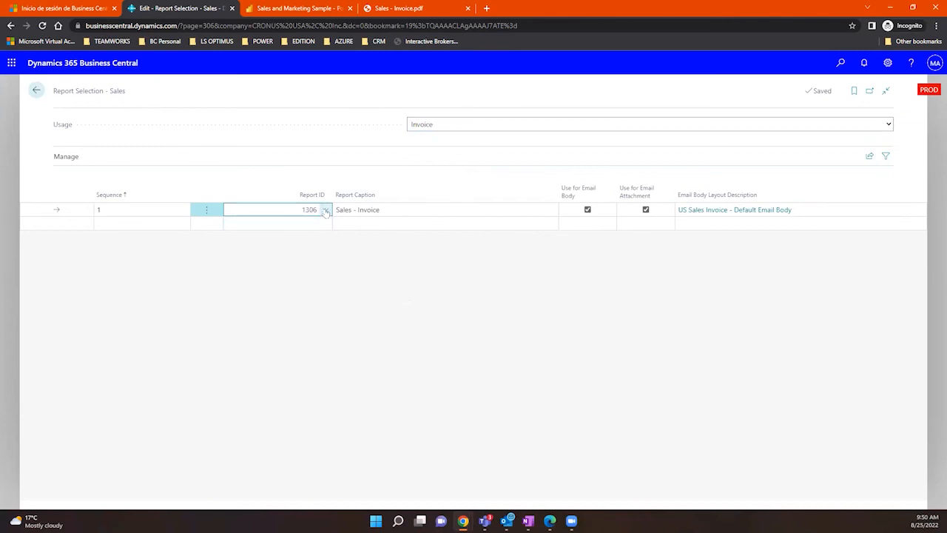
left_click(325, 210)
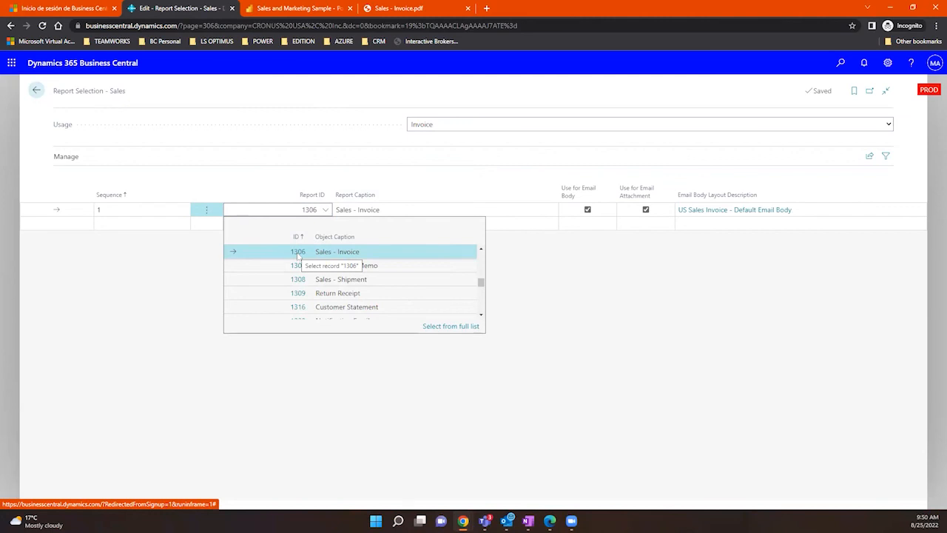
scroll(354, 291, "down", 5)
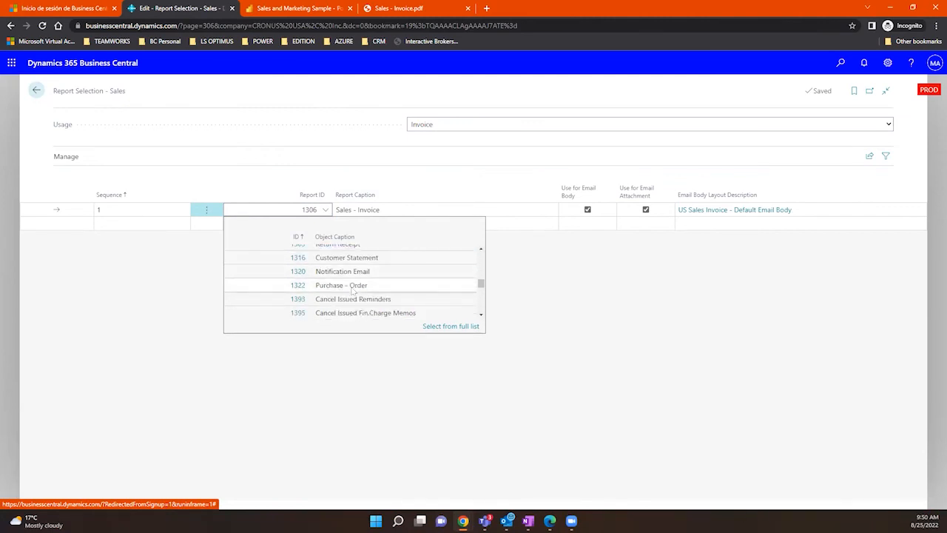
scroll(354, 290, "down", 1)
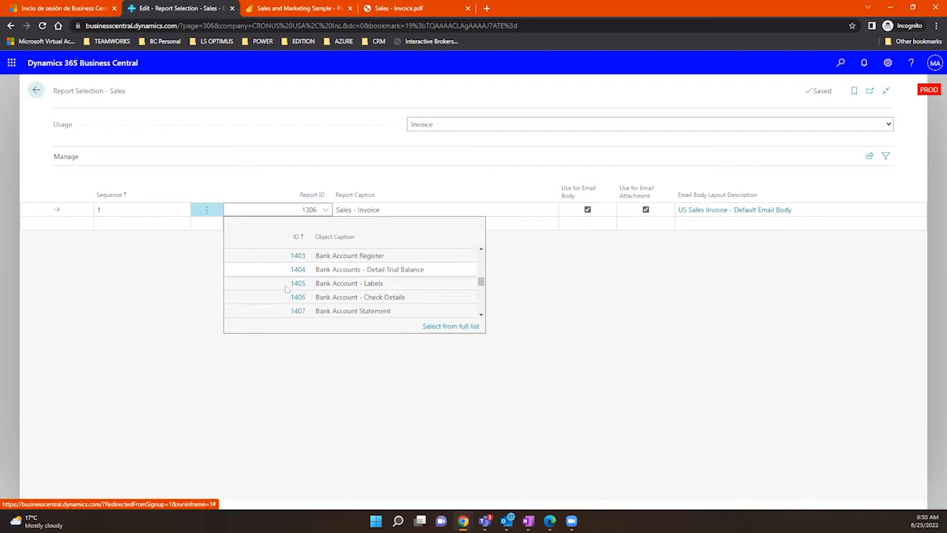
scroll(352, 306, "up", 4)
scroll(351, 306, "up", 3)
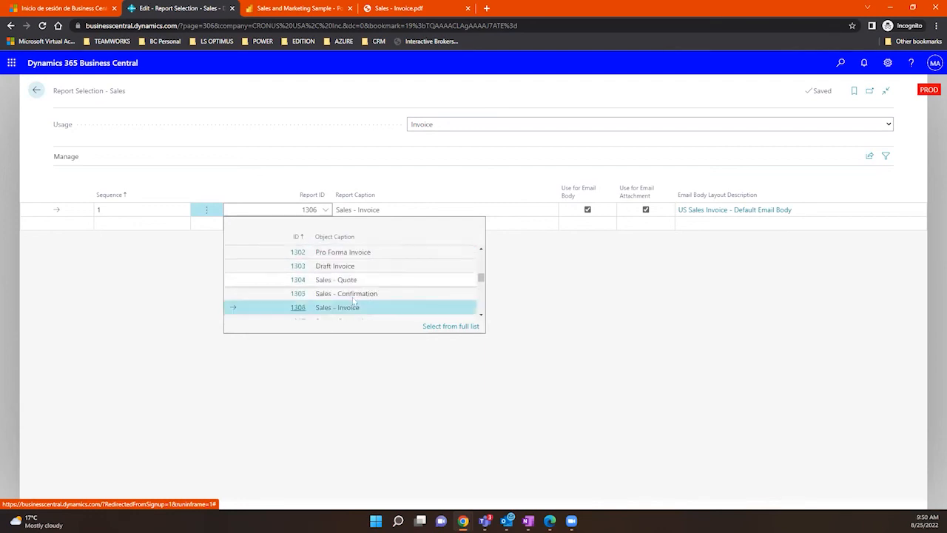
scroll(318, 266, "down", 2)
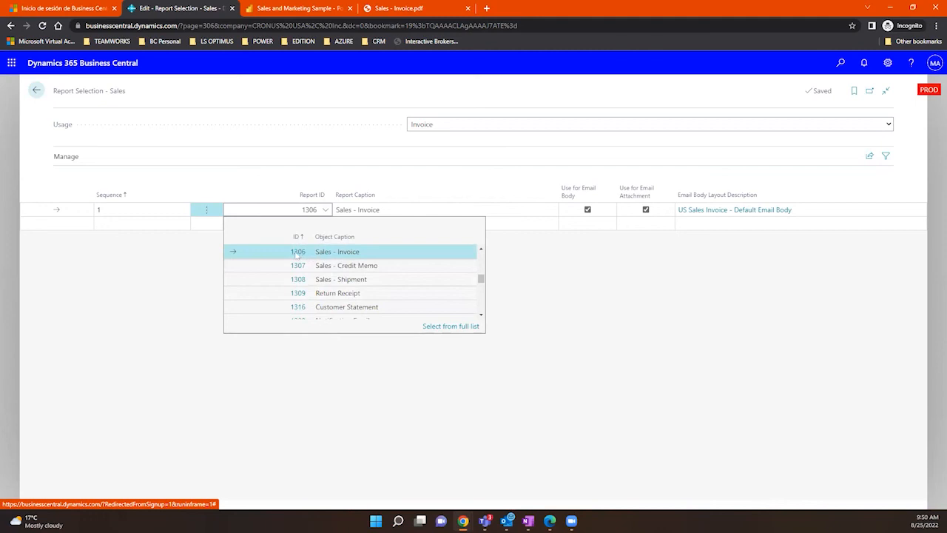
left_click(339, 255)
left_click(583, 303)
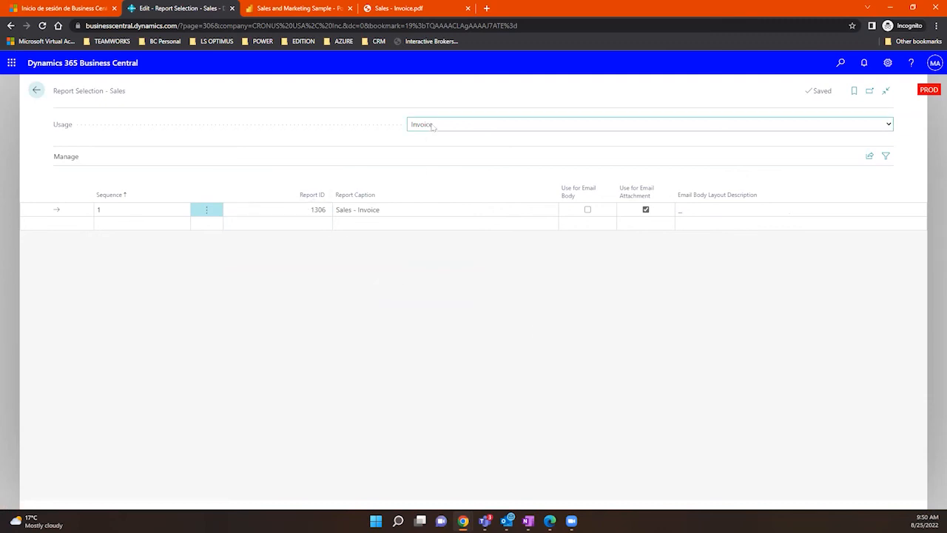
Check the report ID on the Invoice usage line and return to the home page
left_click(316, 214)
left_click(335, 250)
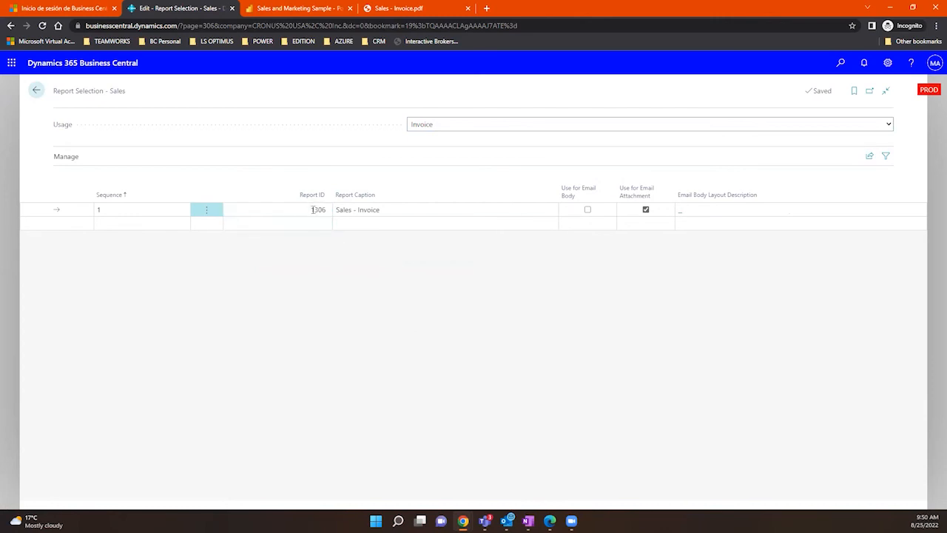
left_click(294, 208)
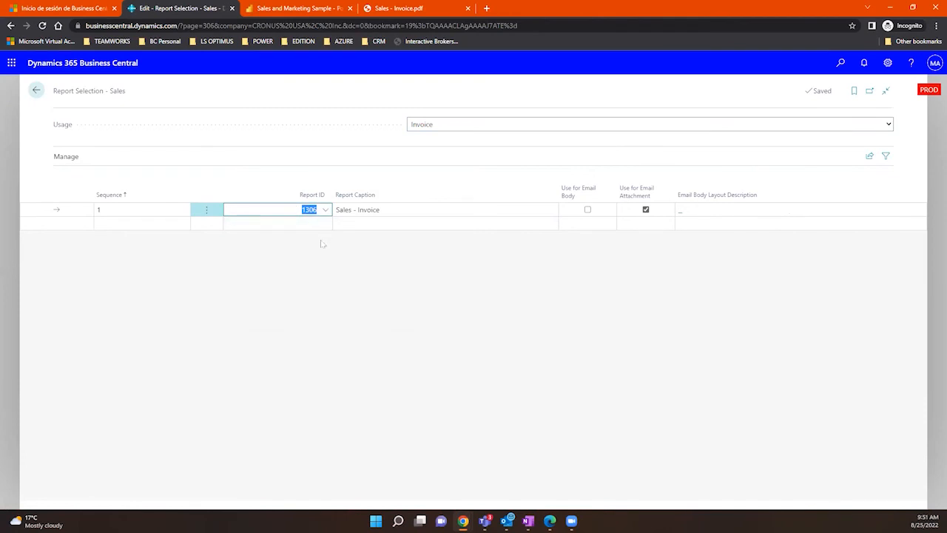
left_click(297, 270)
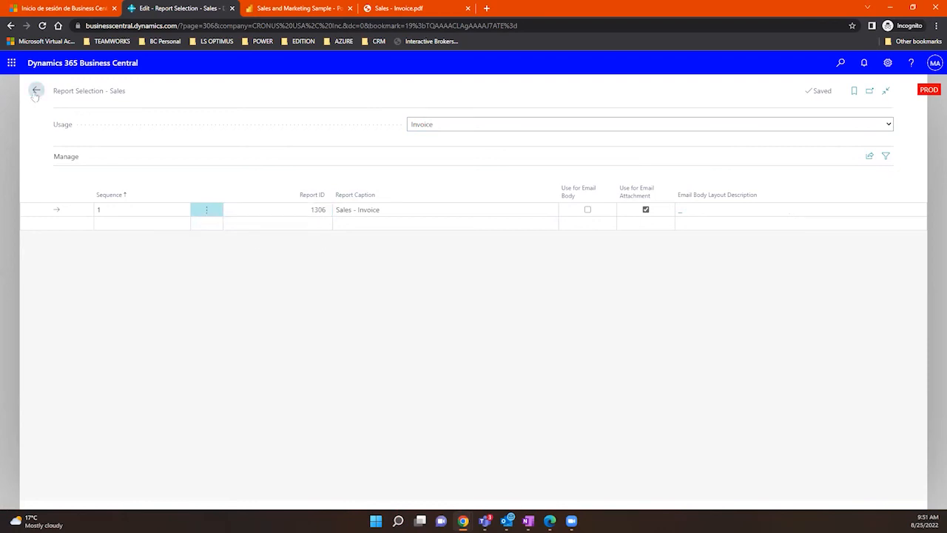
left_click(36, 91)
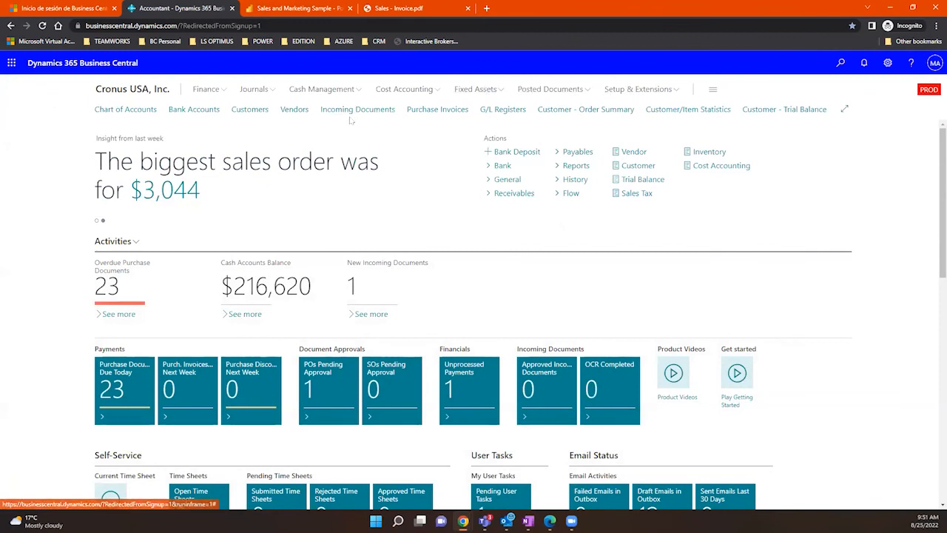
Search for "Postes sales invoi" and open the Posted Sales Invoices list
left_click(841, 63)
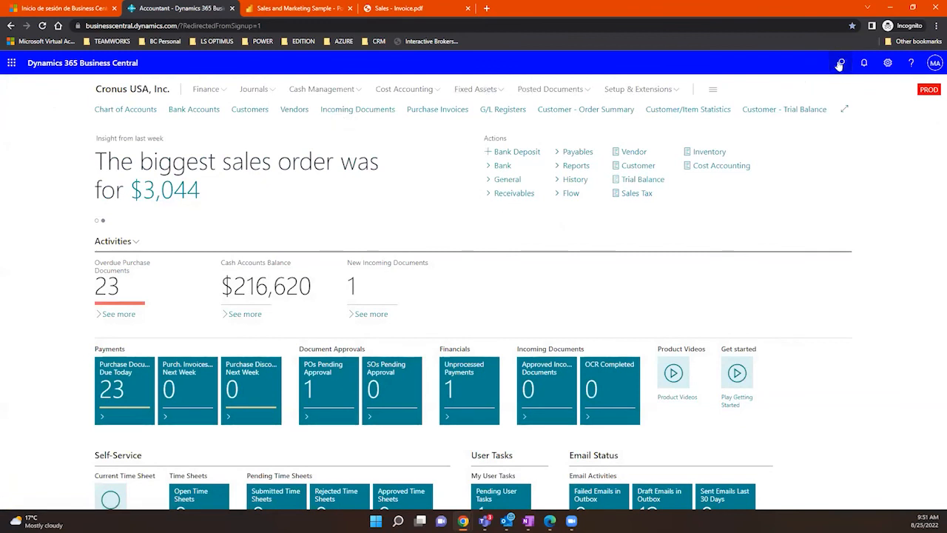
type("Sales")
key("BackSpace")
key("BackSpace")
key("BackSpace")
key("BackSpace")
type("Pos")
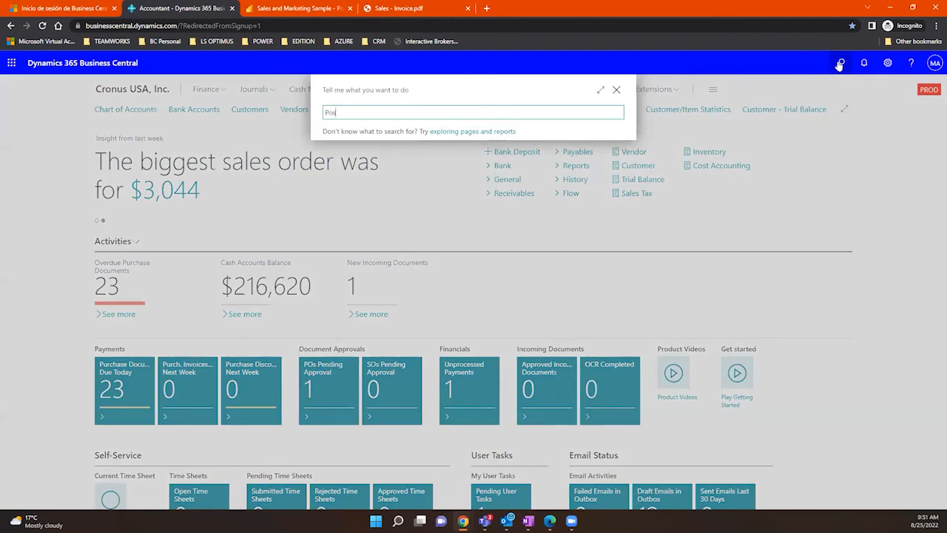
type("tes sales invoi")
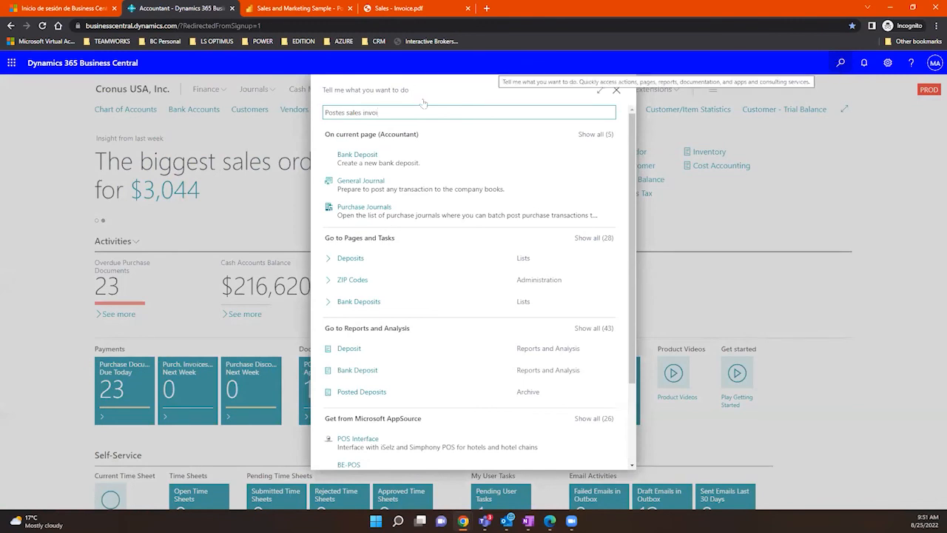
left_click(398, 157)
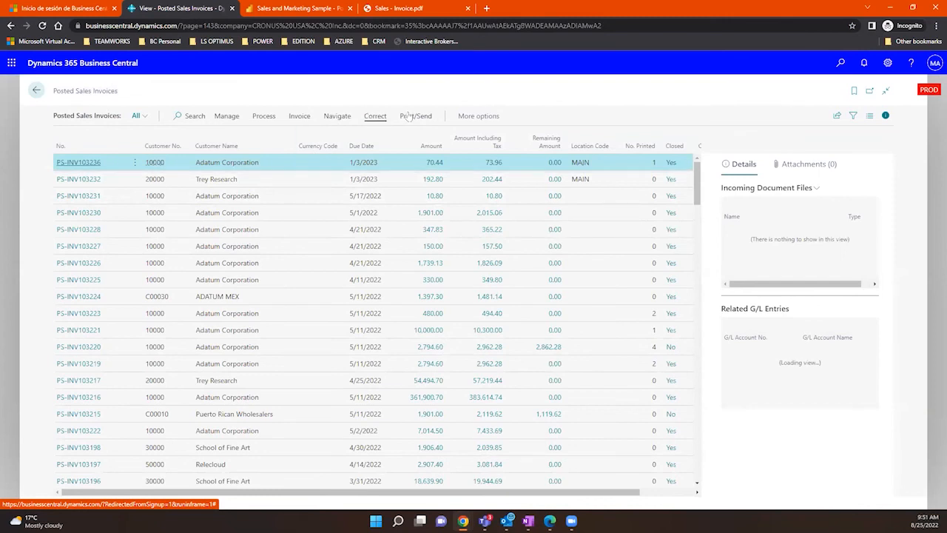
Start an email for the first Adatum Corporation invoice in the list and bring up its attachments
left_click(415, 115)
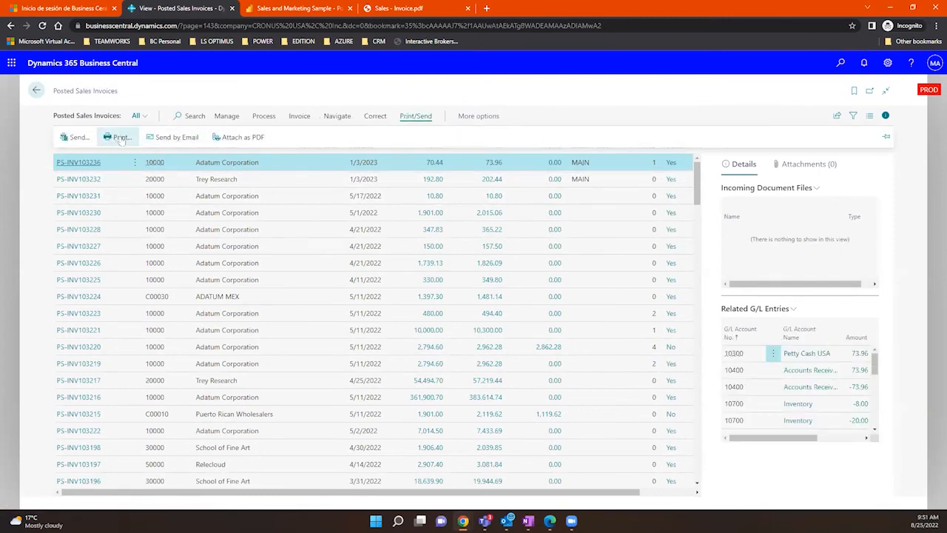
left_click(174, 140)
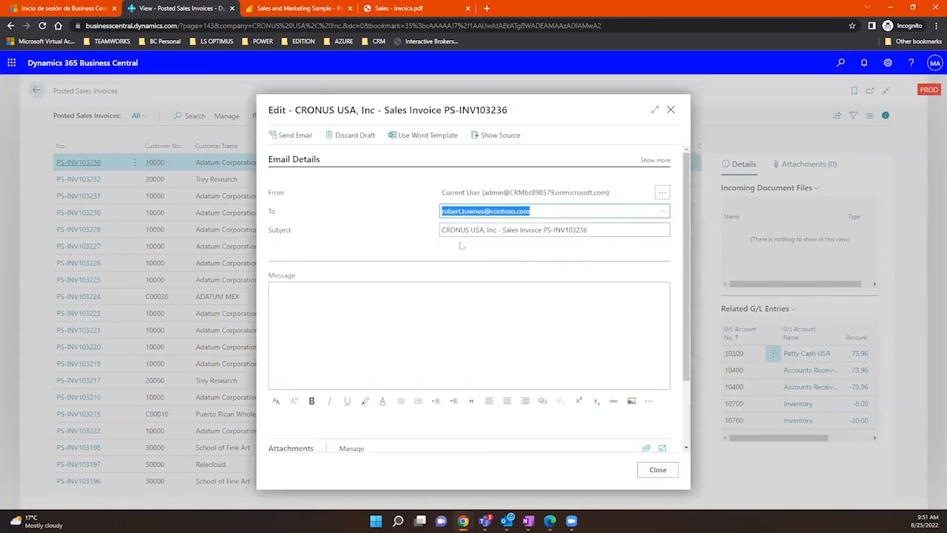
left_click(447, 309)
scroll(447, 325, "down", 1)
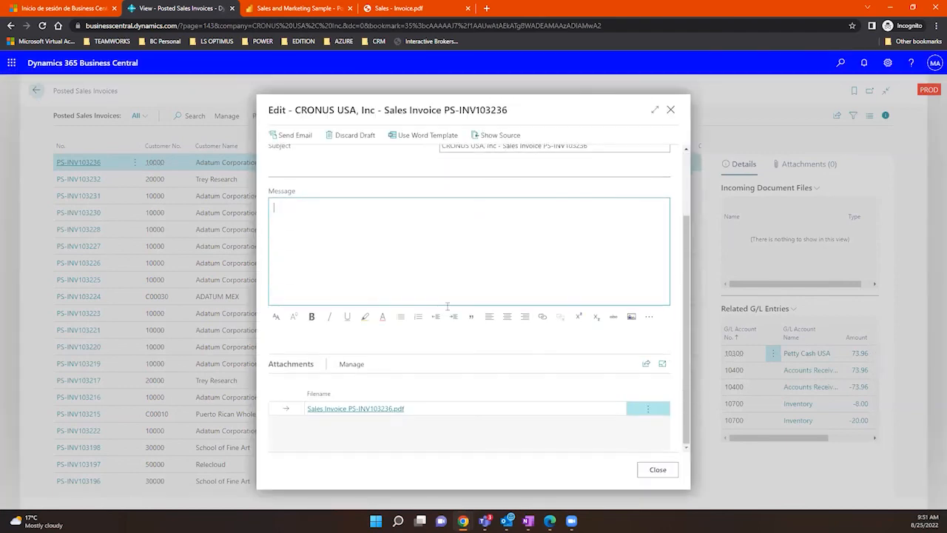
Open the PDF attached to the email and examine the invoice layout from header to footer
left_click(374, 411)
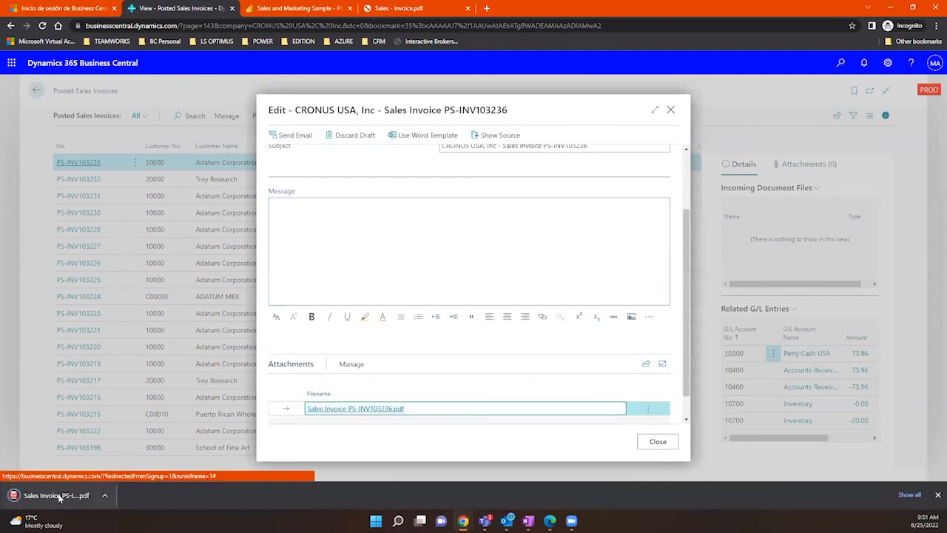
left_click(58, 495)
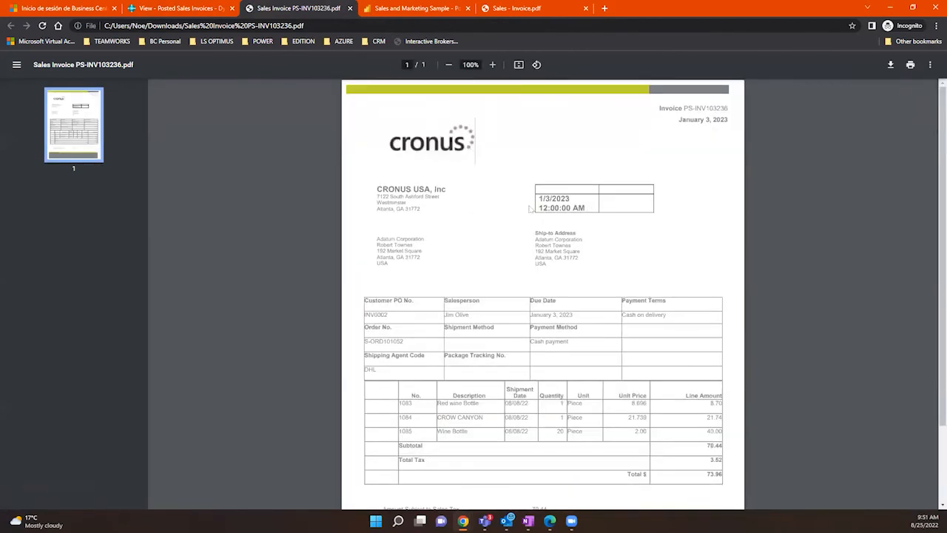
scroll(530, 209, "down", 3)
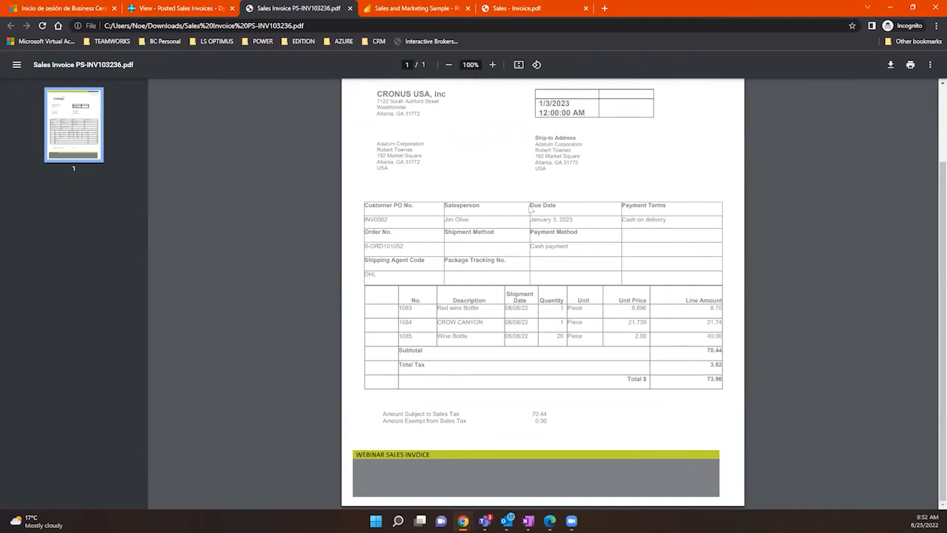
scroll(466, 151, "up", 1)
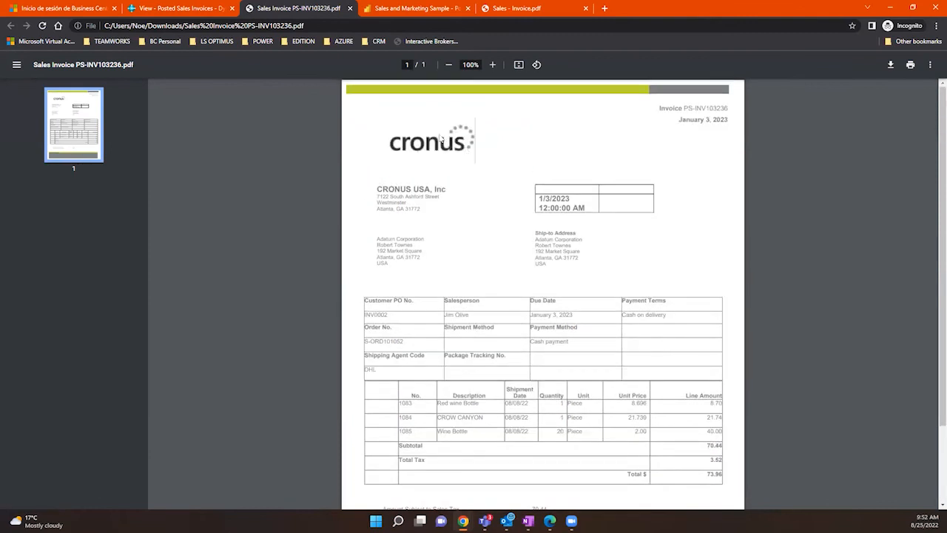
scroll(489, 279, "down", 1)
scroll(488, 279, "down", 2)
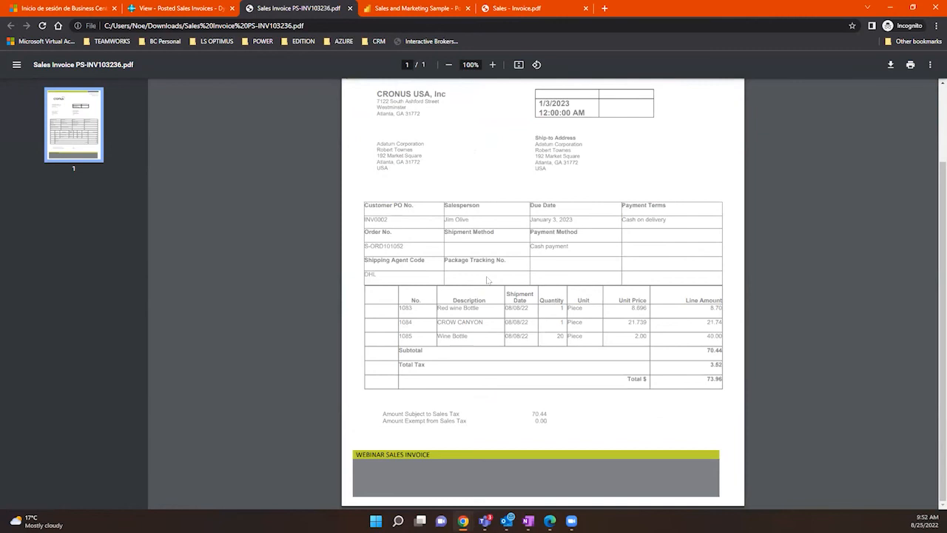
Return to the invoice email in Business Central and close it, discarding the email
left_click(175, 7)
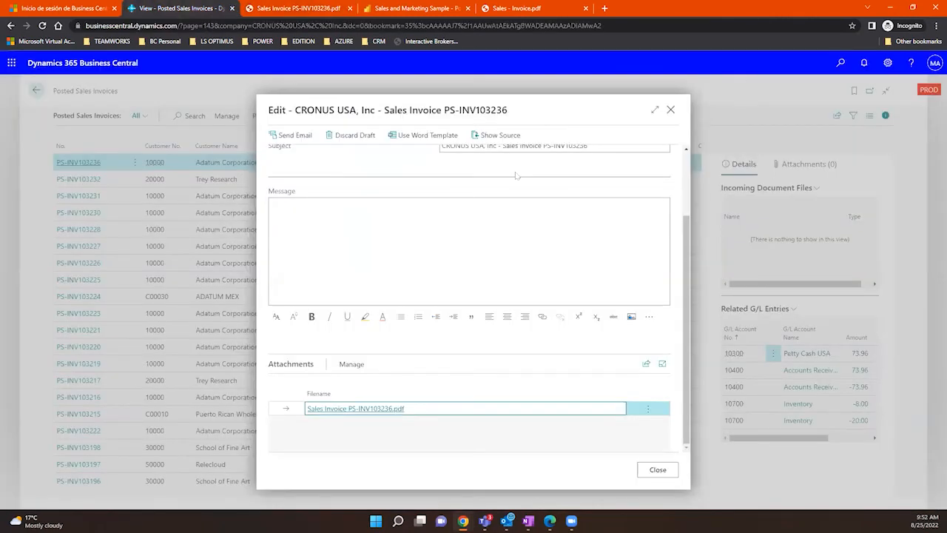
left_click(670, 110)
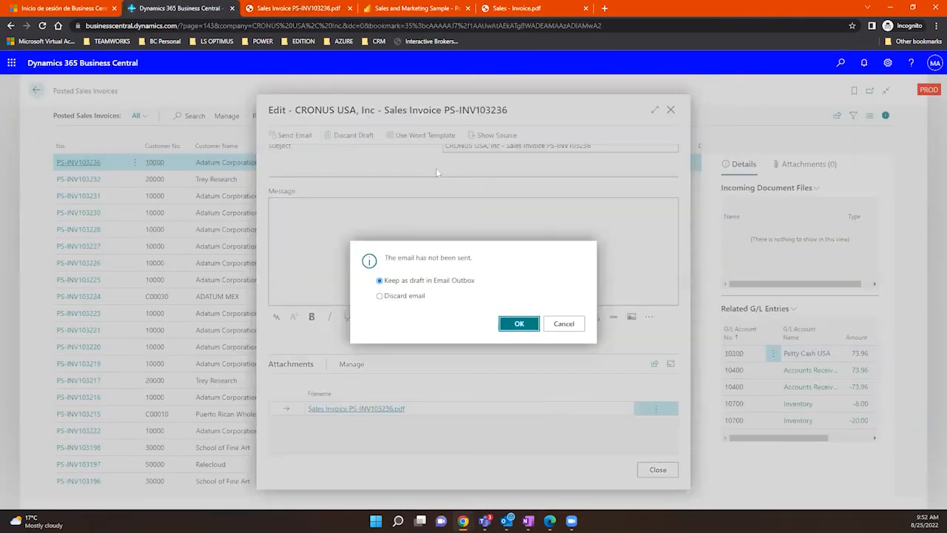
left_click(380, 296)
left_click(519, 323)
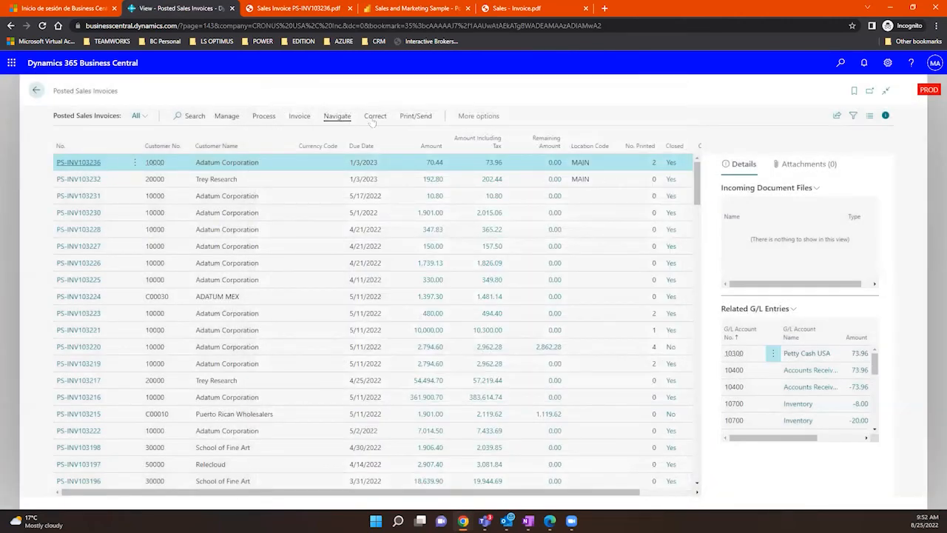
Review the Sales - Invoice print options for the selected invoice, close them without printing and return to the home page
left_click(411, 117)
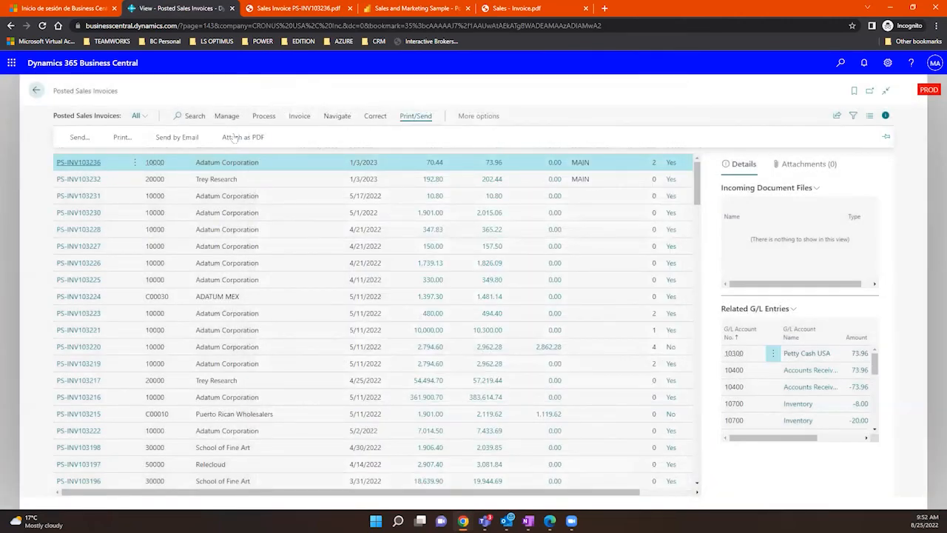
left_click(118, 137)
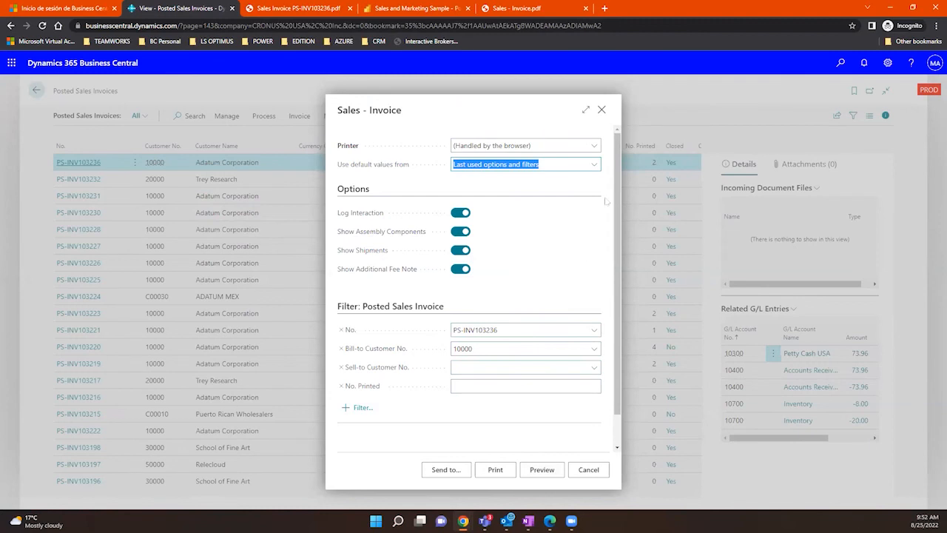
left_click(601, 110)
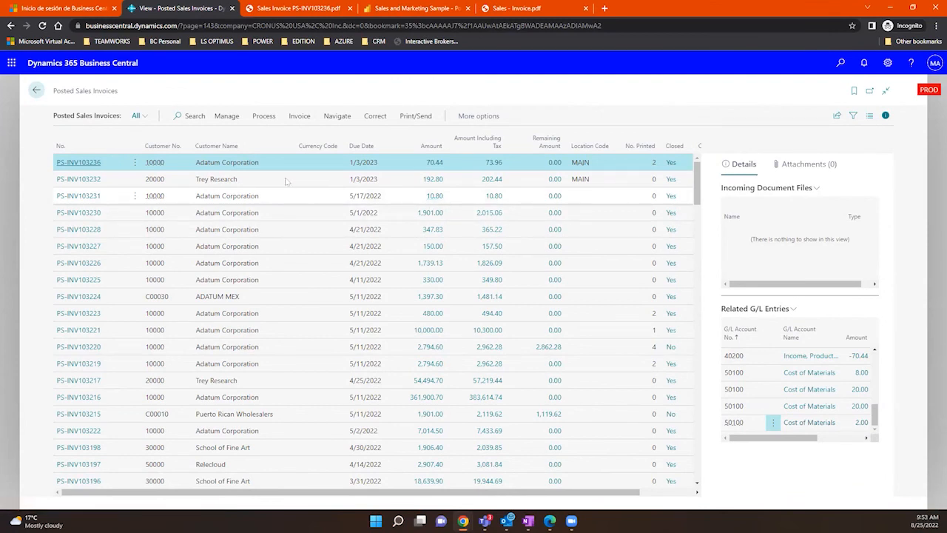
left_click(35, 93)
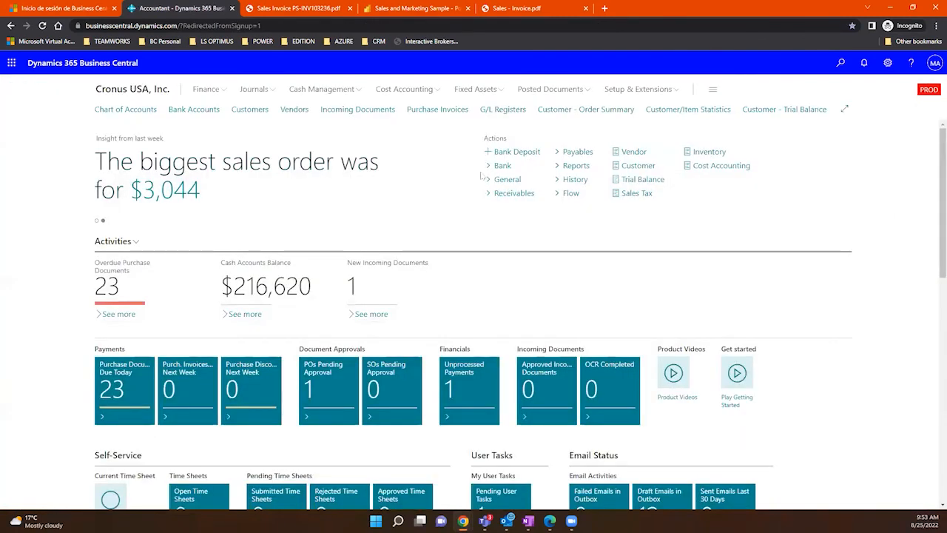